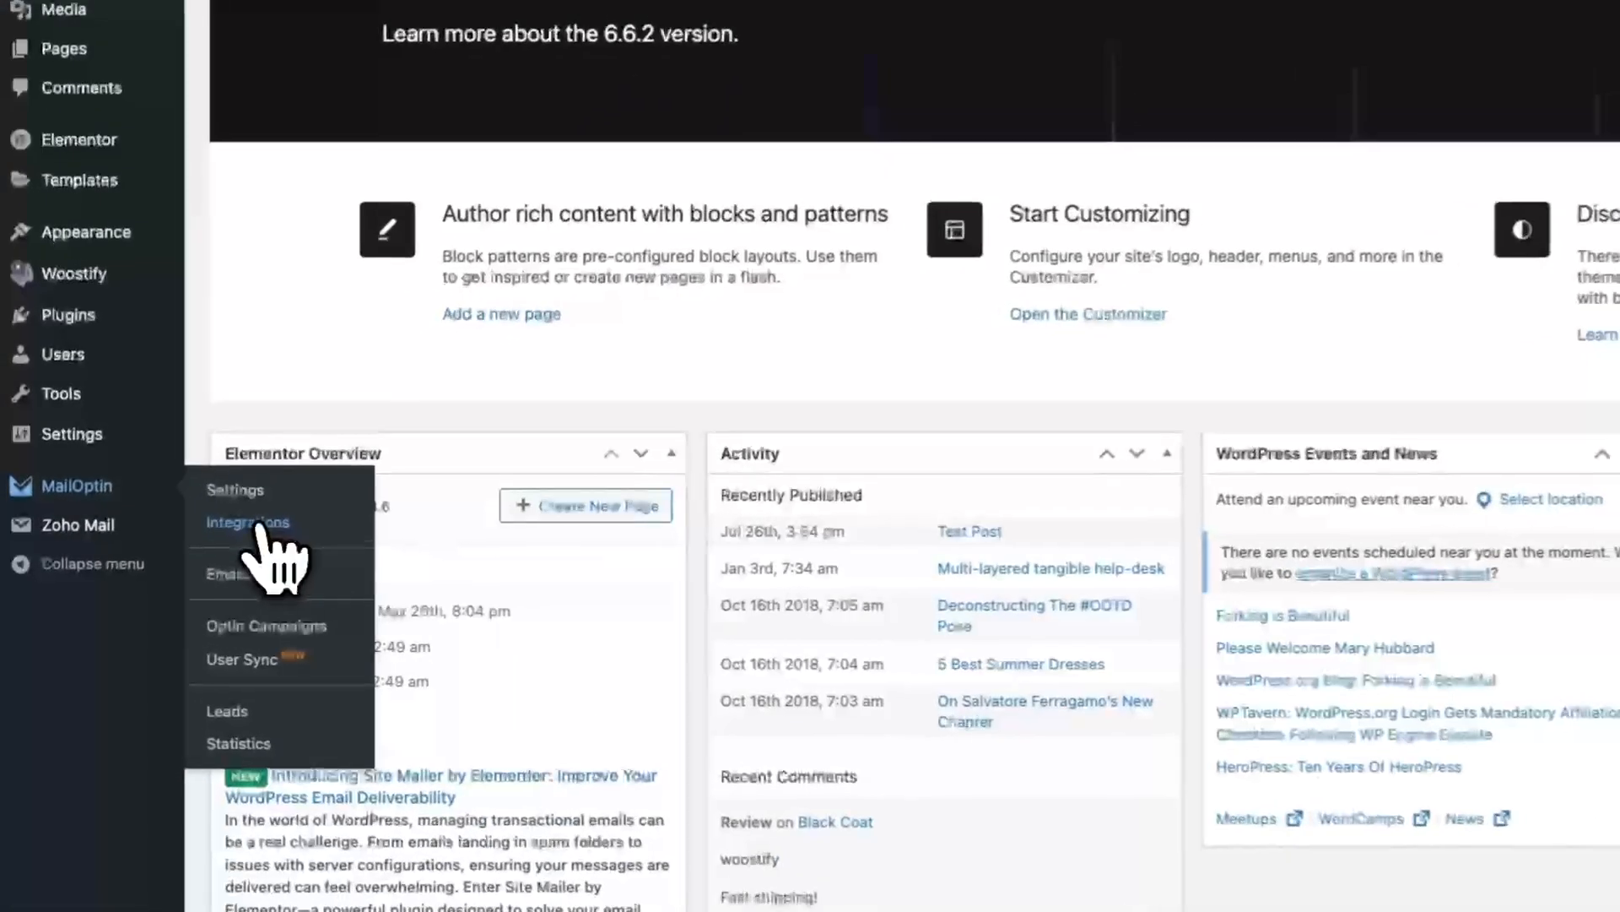
Check the ConvertKit entry in MailOptin's Integrations to confirm it shows as Connected.
{"action": "left_click", "coordinate": [175, 555]}
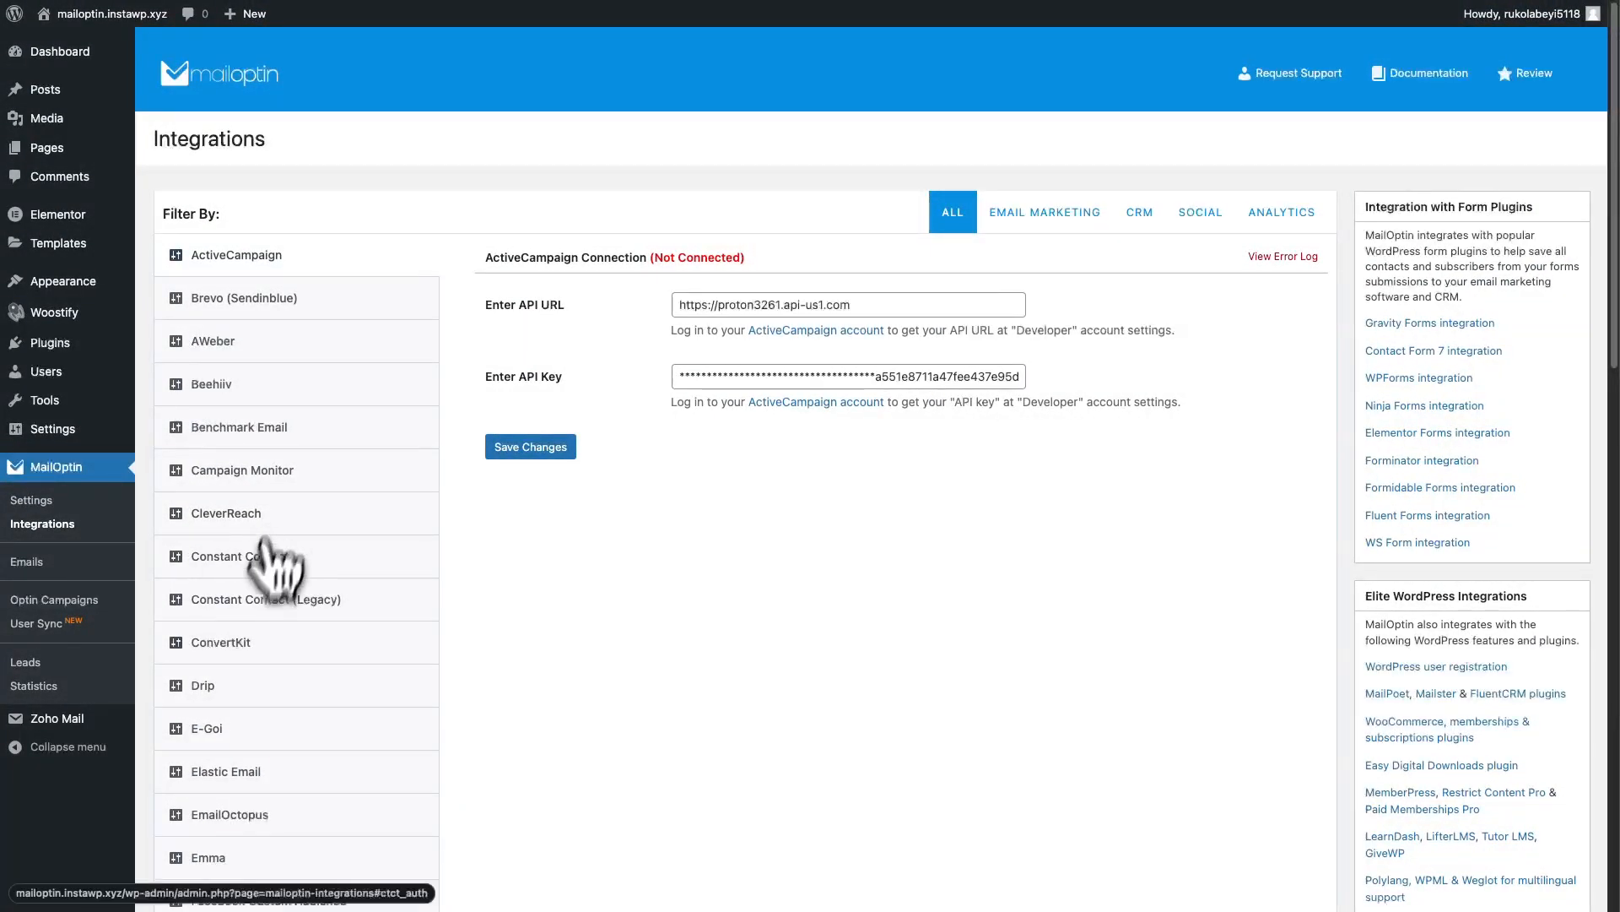
{"action": "left_click", "coordinate": [226, 644]}
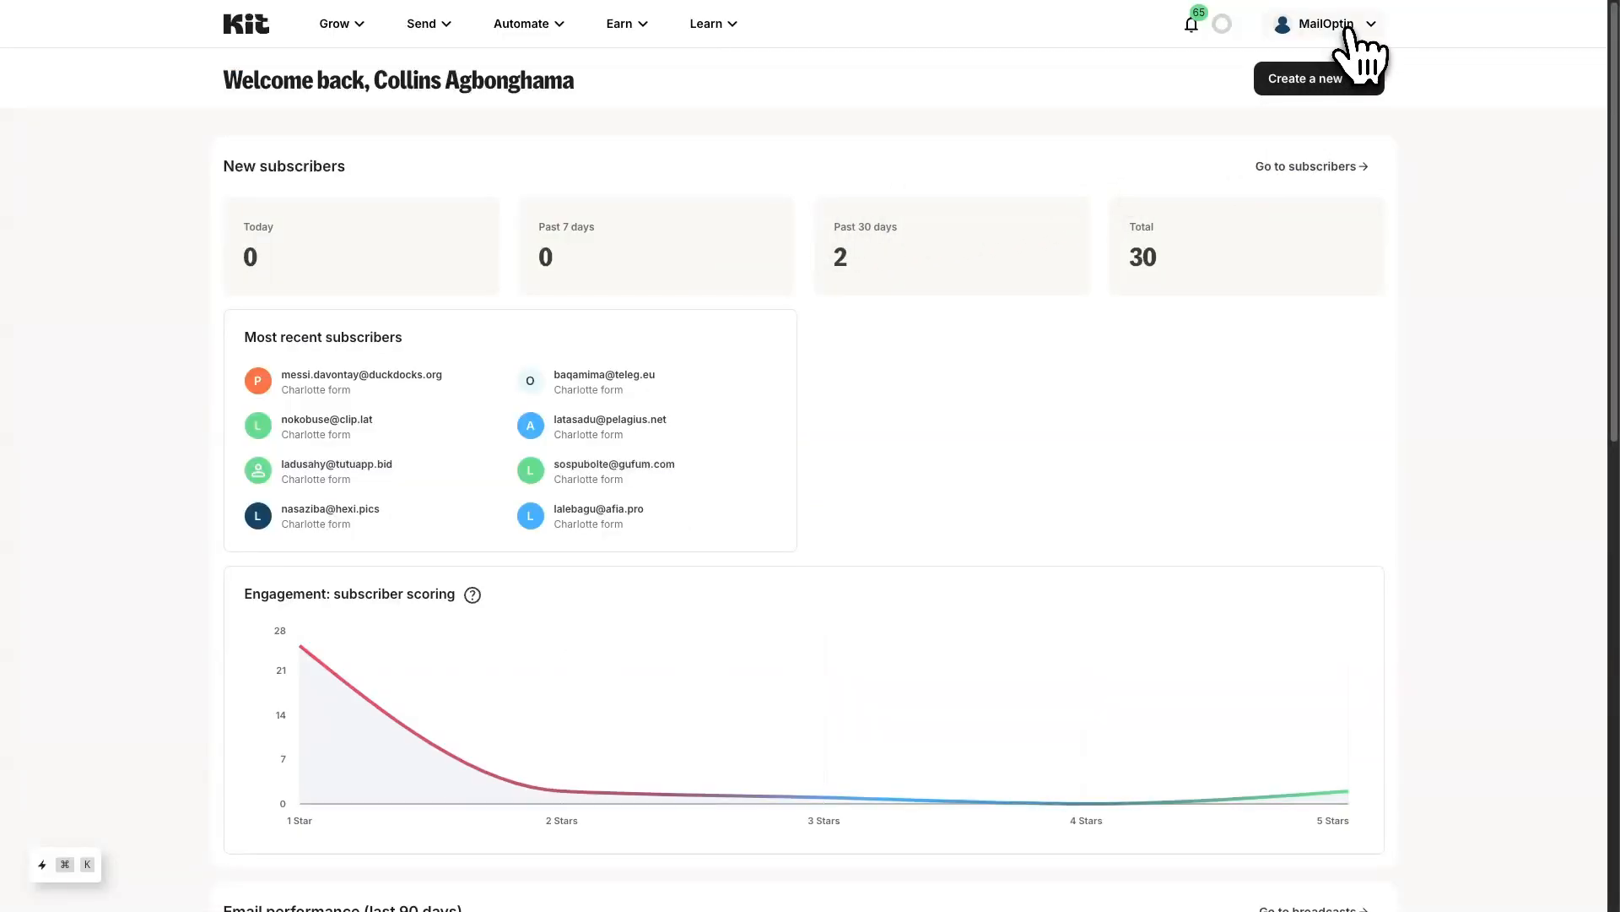
{"action": "left_click", "coordinate": [1349, 30]}
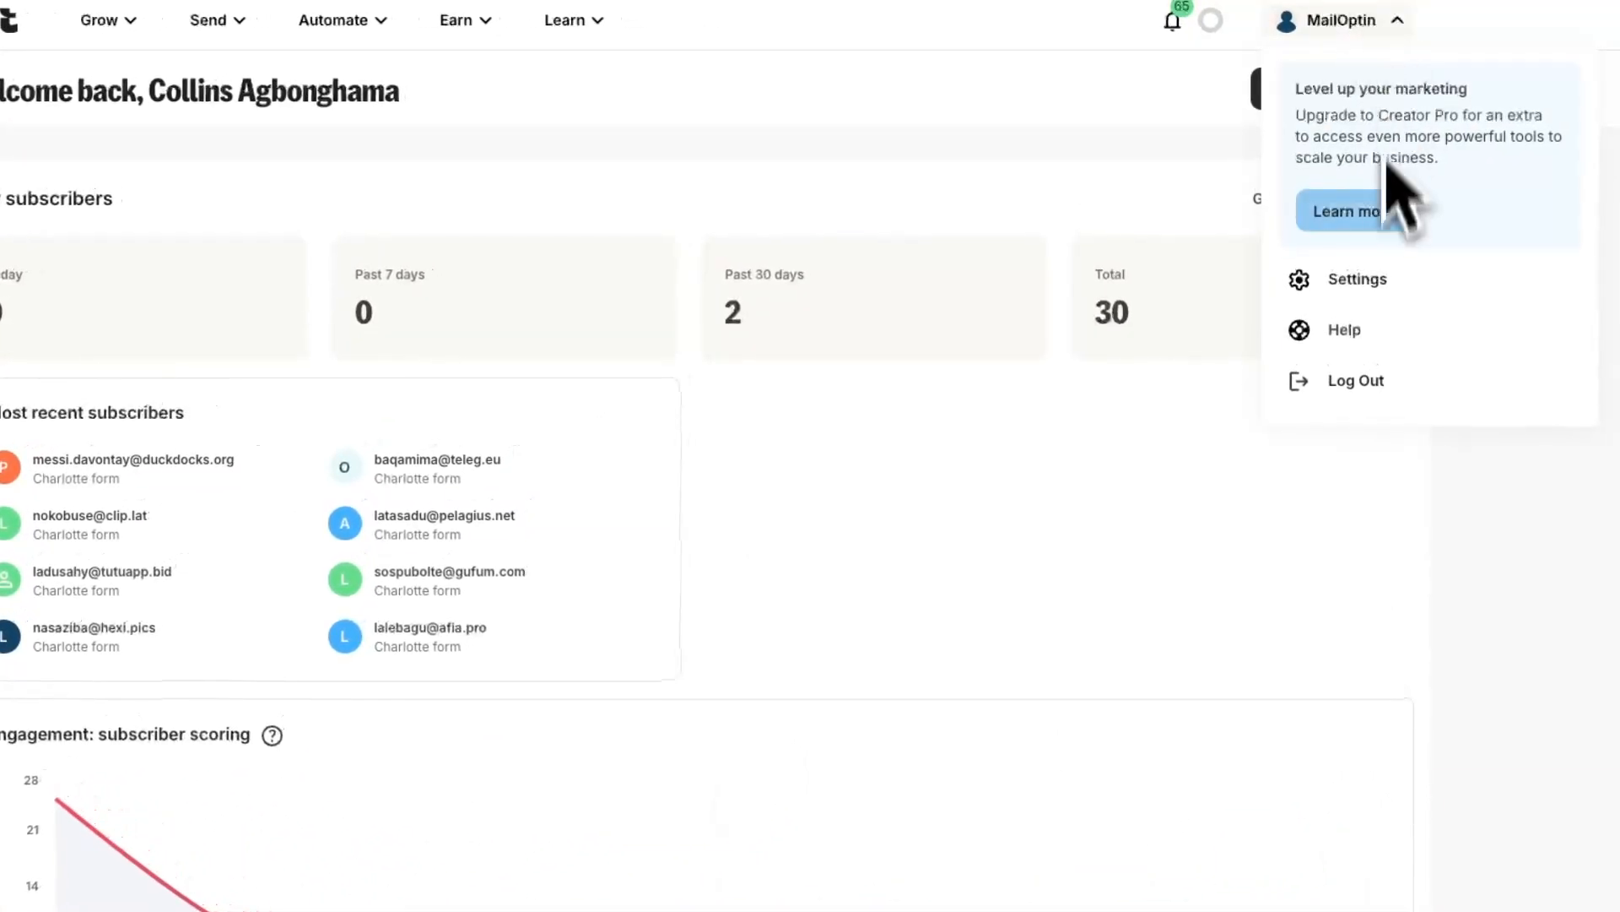
{"action": "left_click", "coordinate": [1342, 233]}
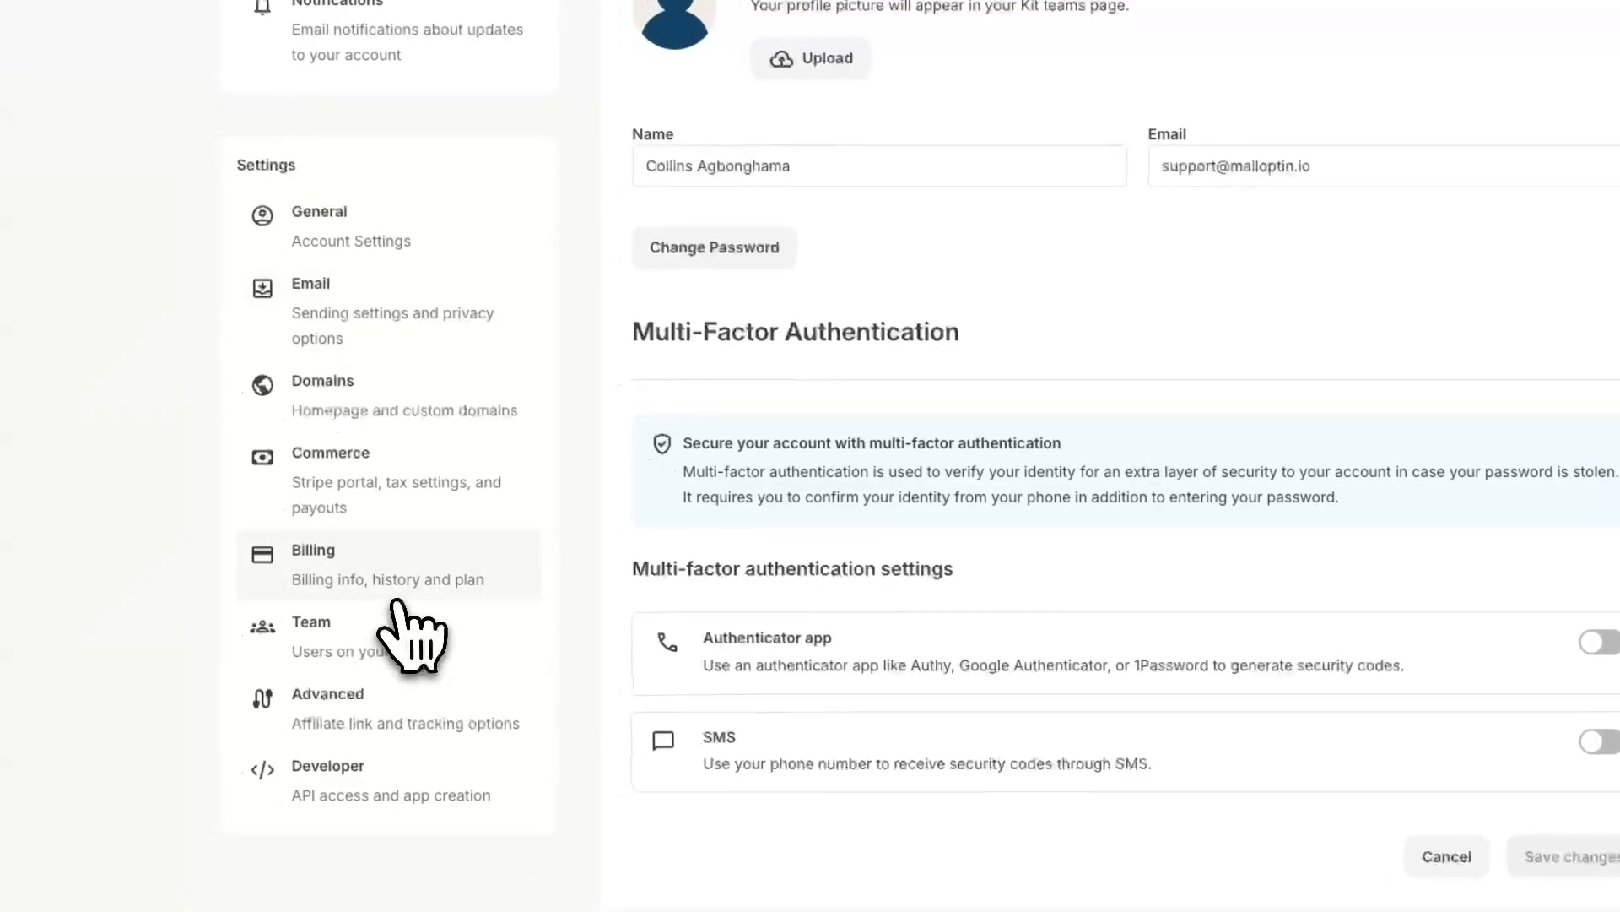
{"action": "left_click", "coordinate": [376, 776]}
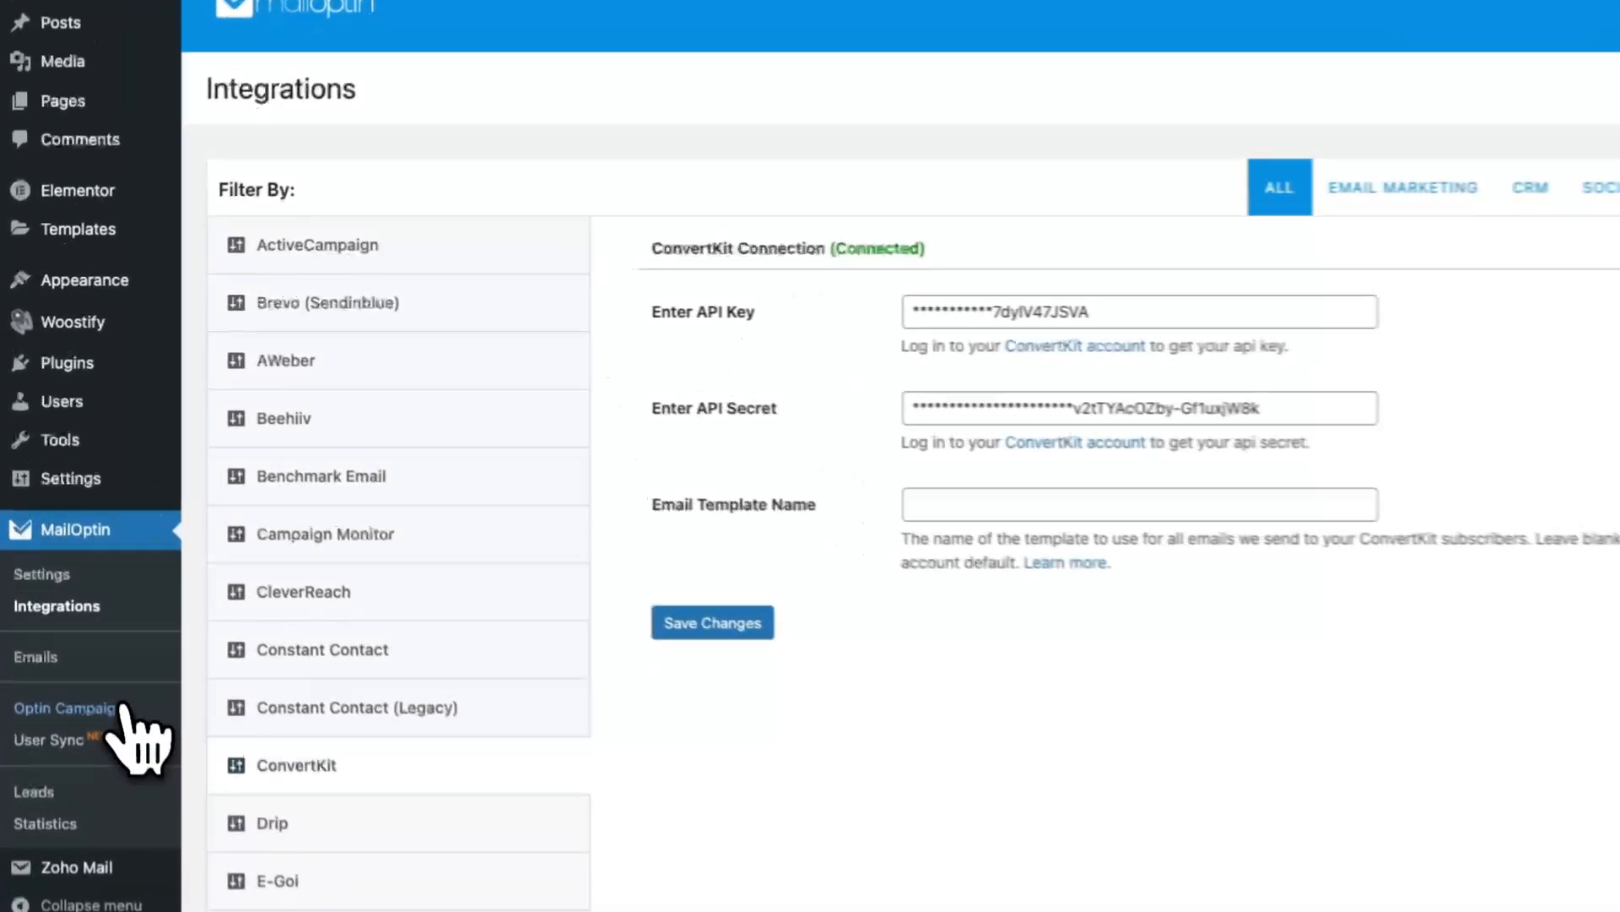
Create a new lightbox optin campaign titled 'Kit' using the Elegance theme.
{"action": "left_click", "coordinate": [127, 723]}
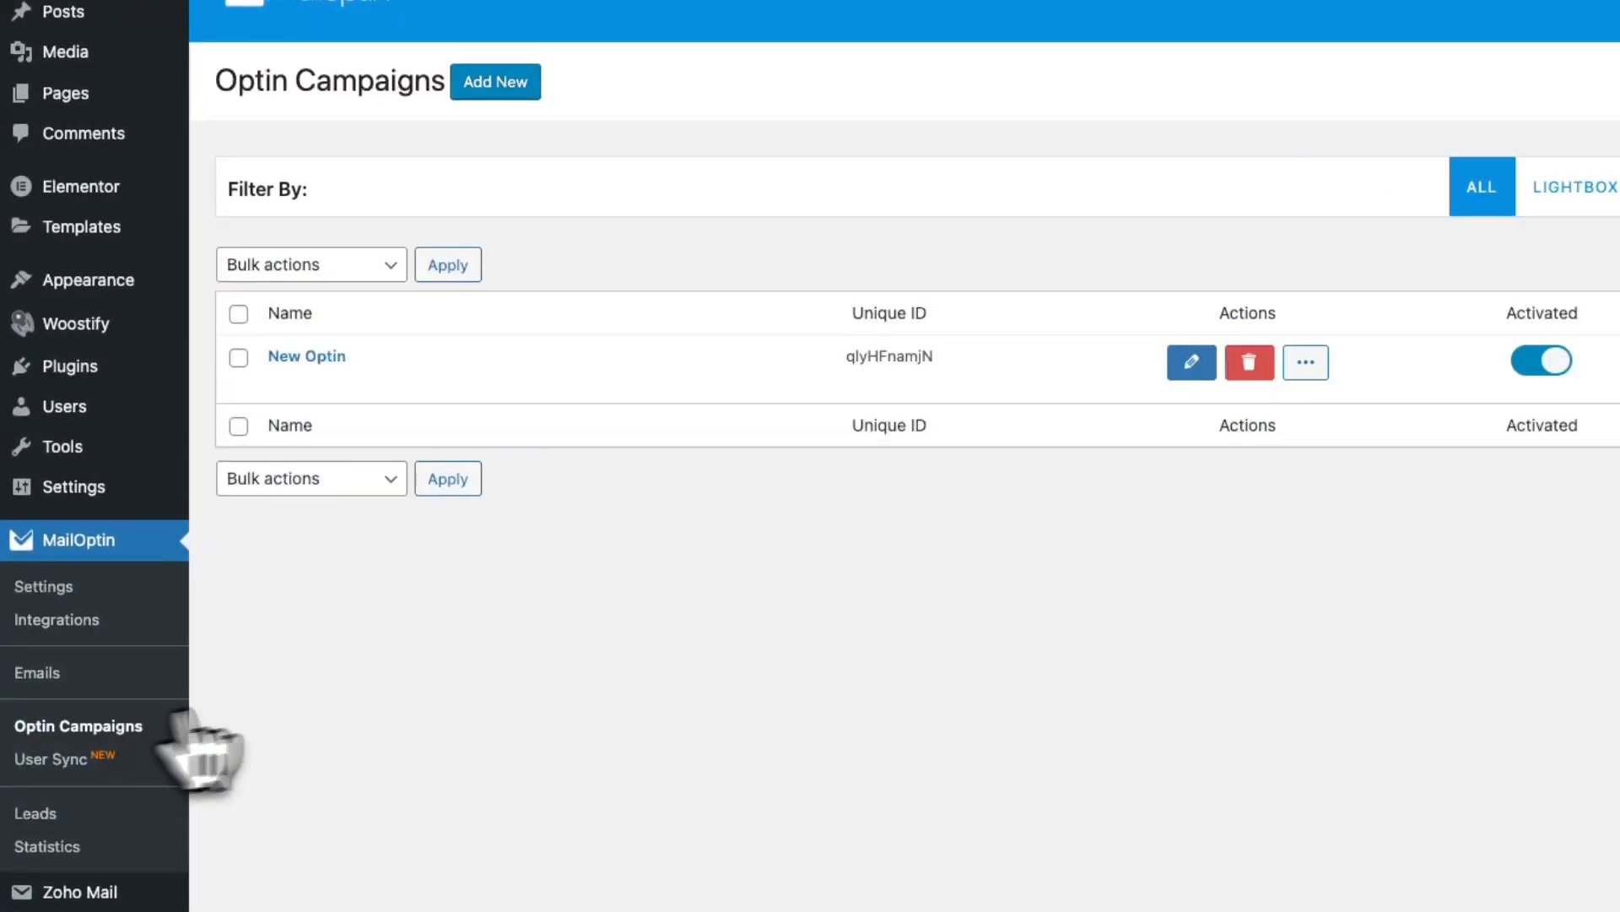
{"action": "left_click", "coordinate": [496, 88]}
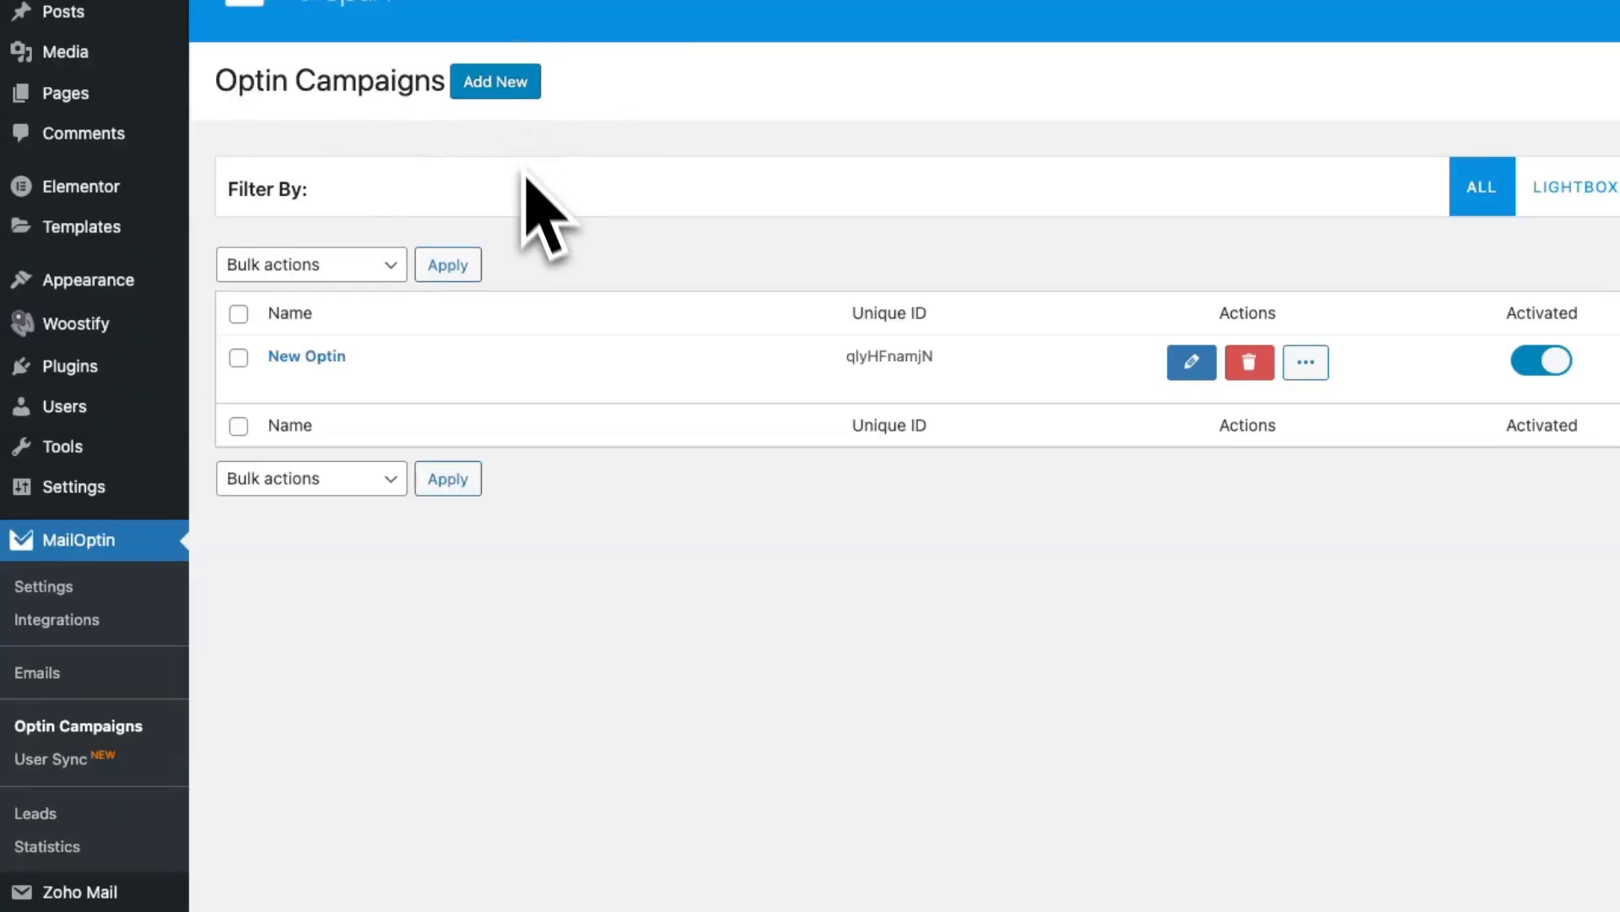
{"action": "left_click", "coordinate": [482, 191]}
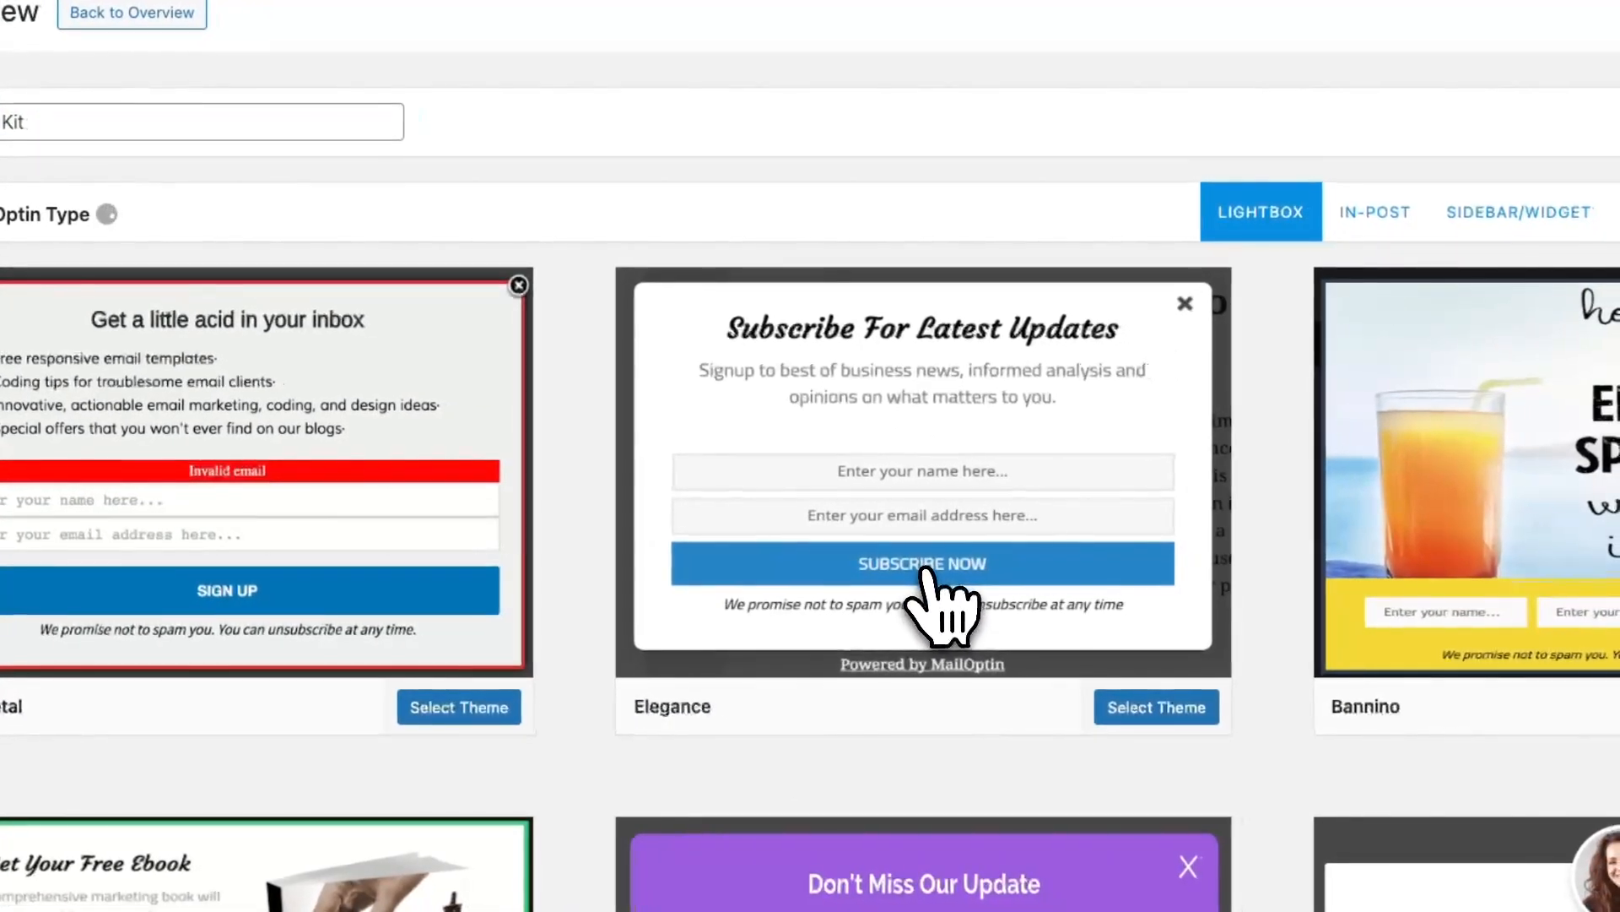
{"action": "left_click", "coordinate": [996, 590]}
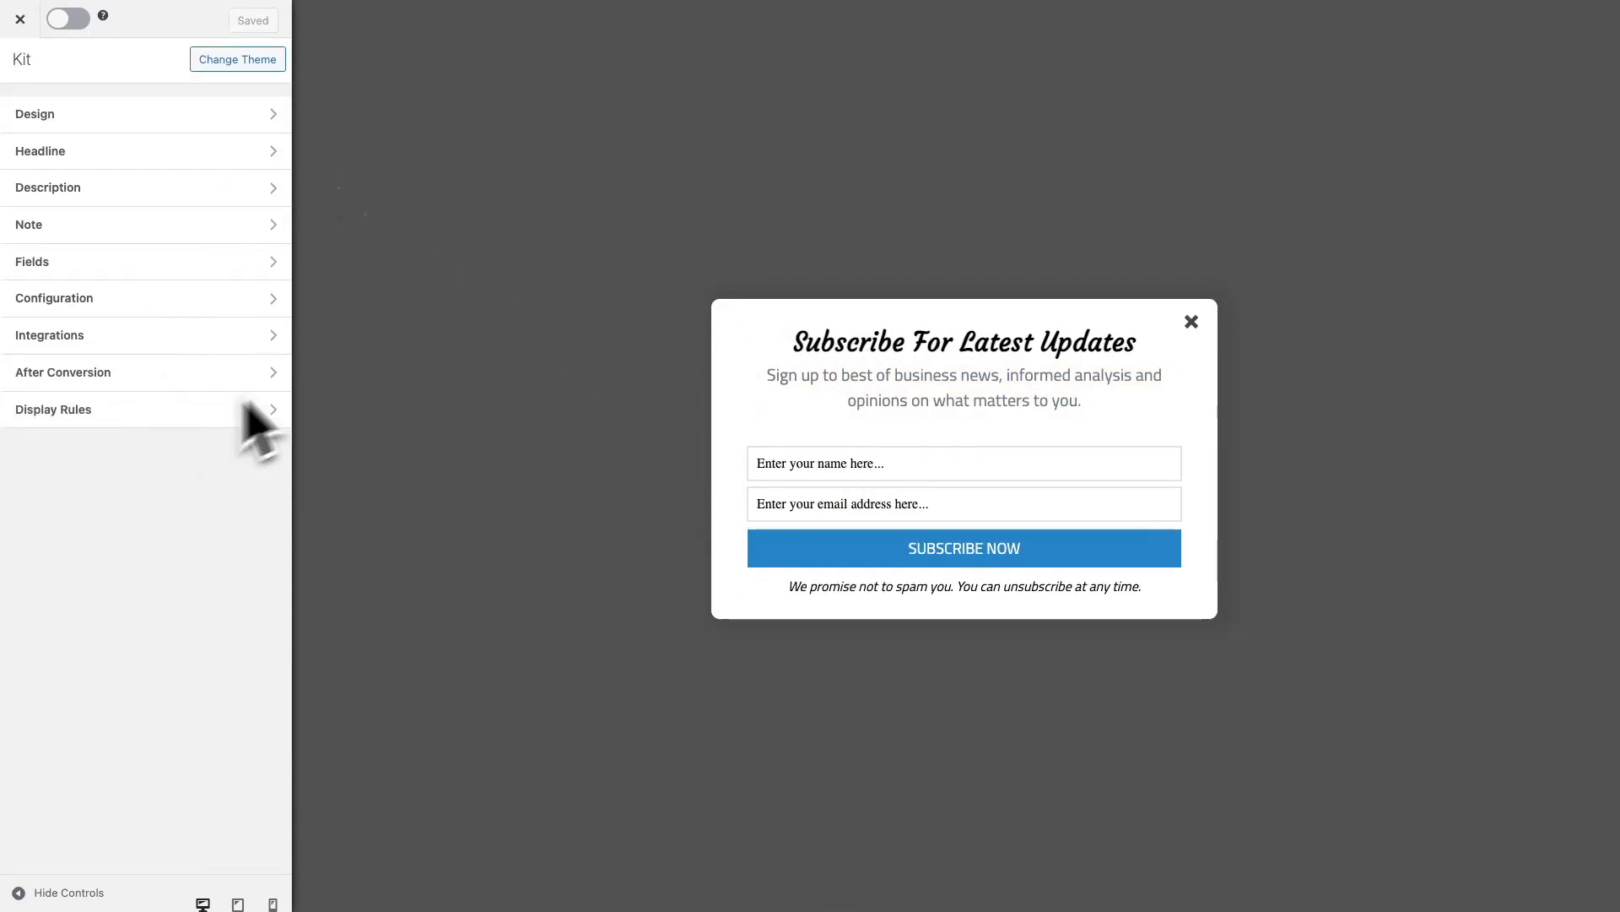
Hide the headline and append '!' so it reads 'Subscribe For Latest Updates!'.
{"action": "left_click", "coordinate": [823, 342]}
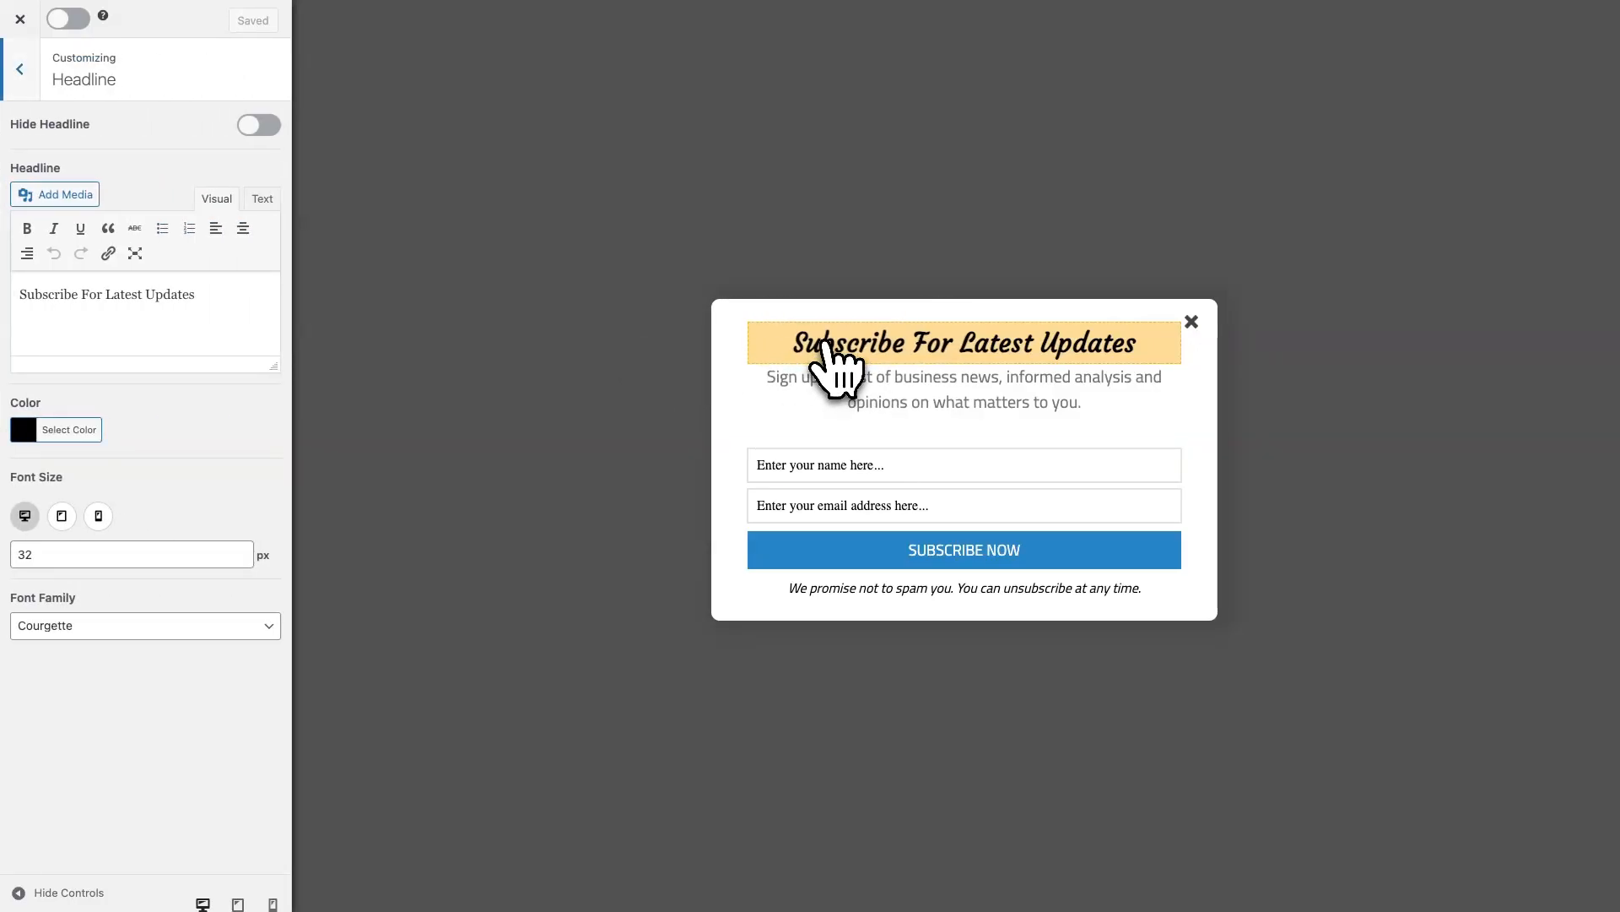
{"action": "left_click", "coordinate": [262, 126]}
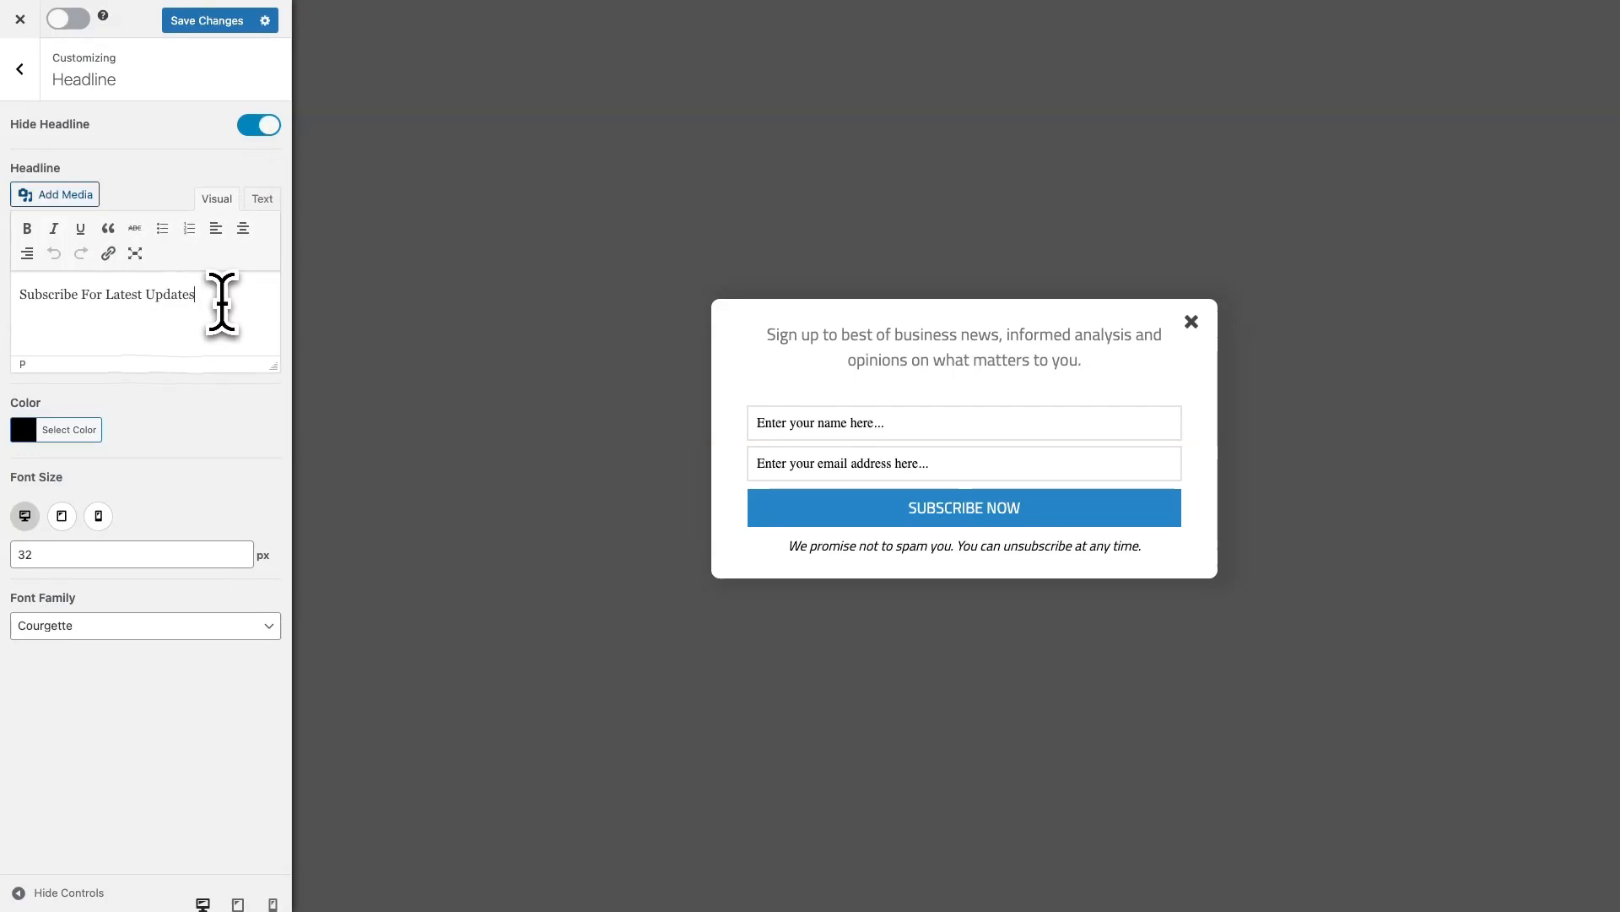
{"action": "type", "text": "!"}
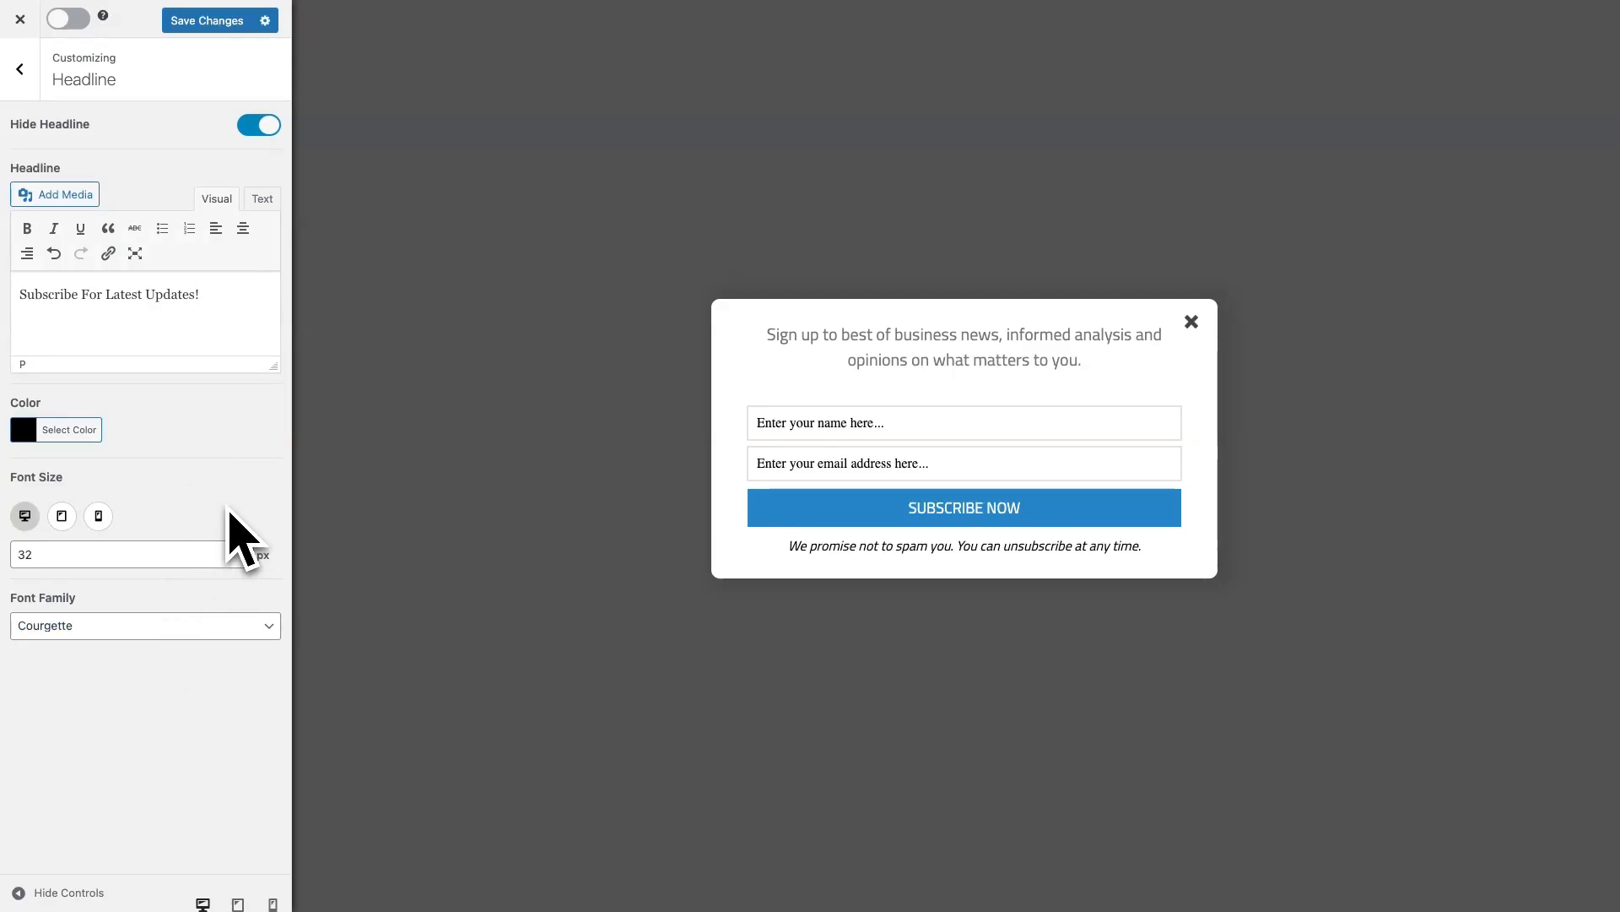
{"action": "left_click", "coordinate": [32, 85]}
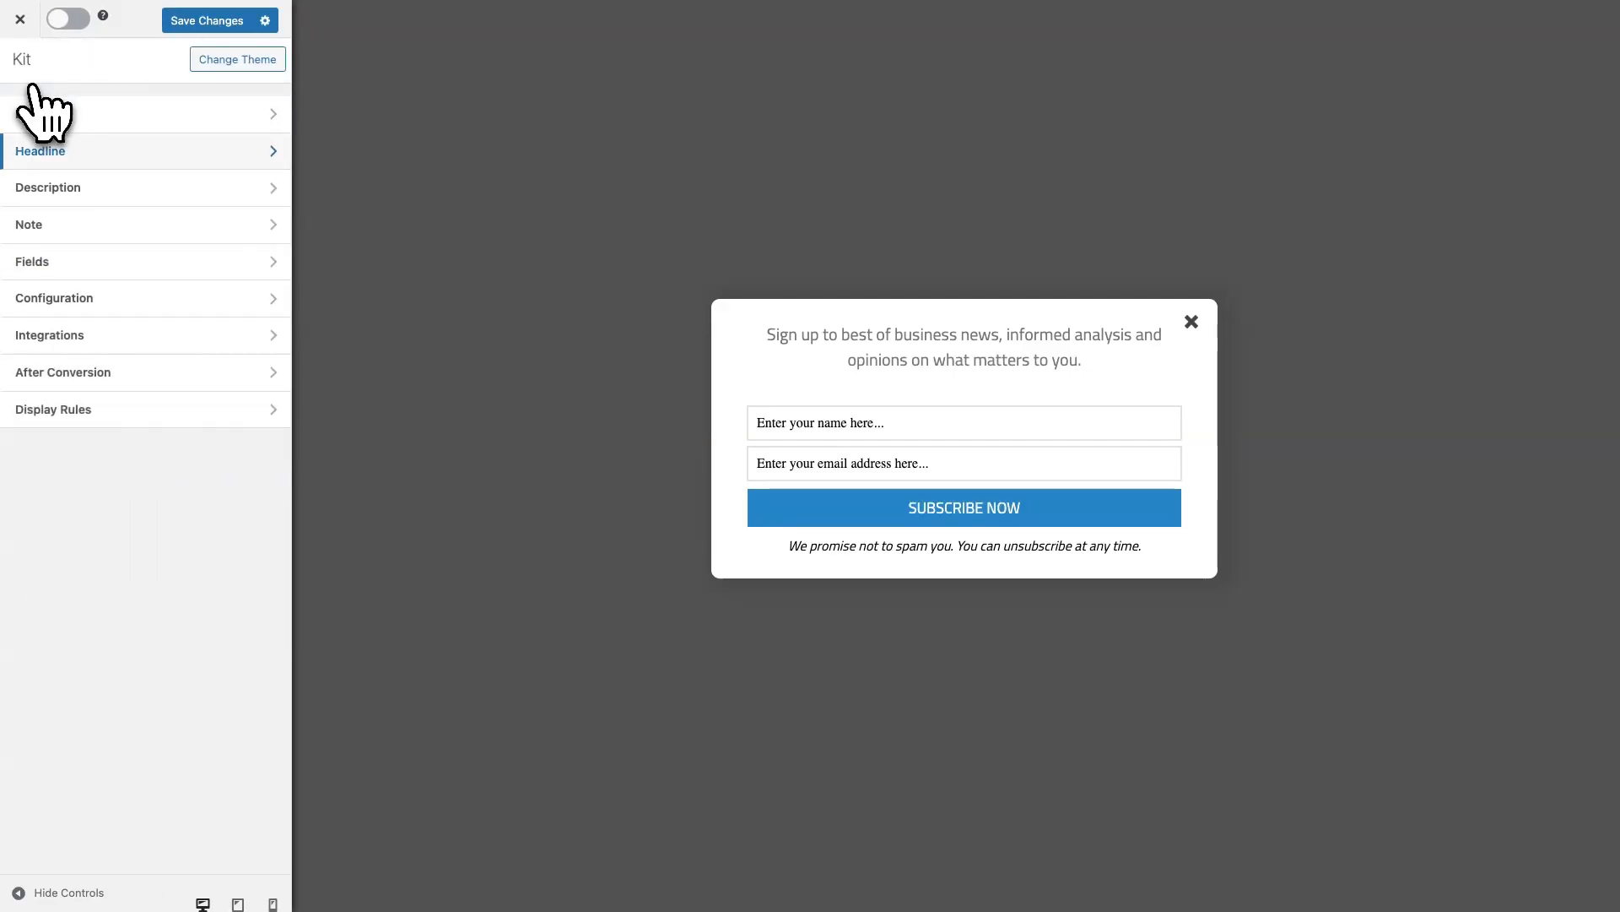
{"action": "left_click", "coordinate": [127, 116]}
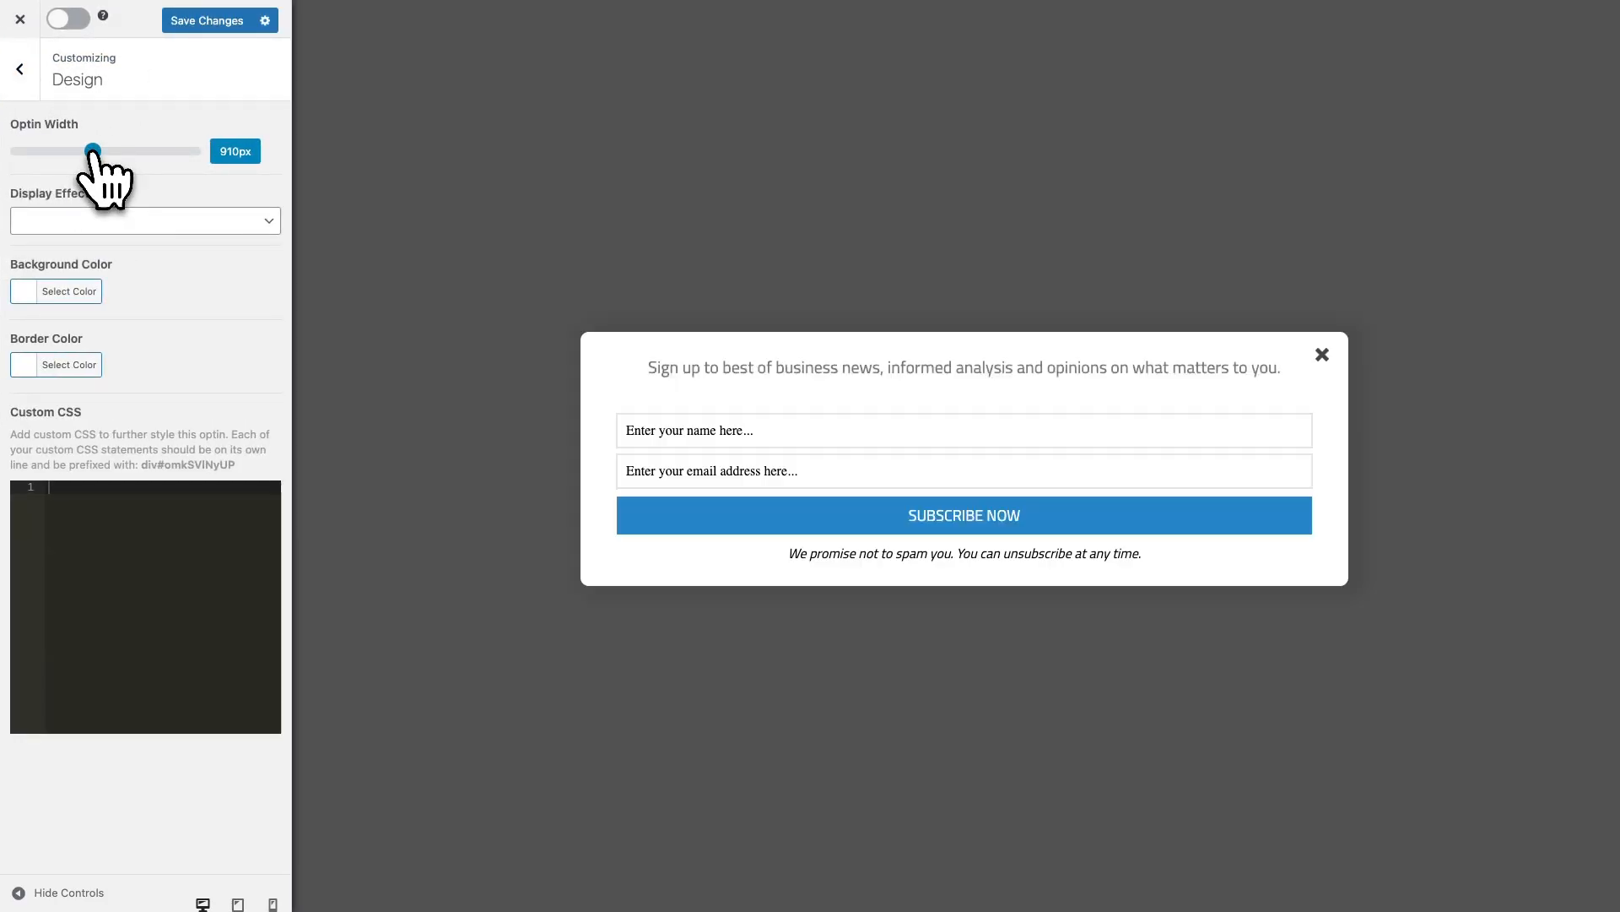
Set the optin width to 560px and the display effect to Bounce.
{"action": "left_click_drag", "start_coordinate": [93, 151], "coordinate": [61, 151]}
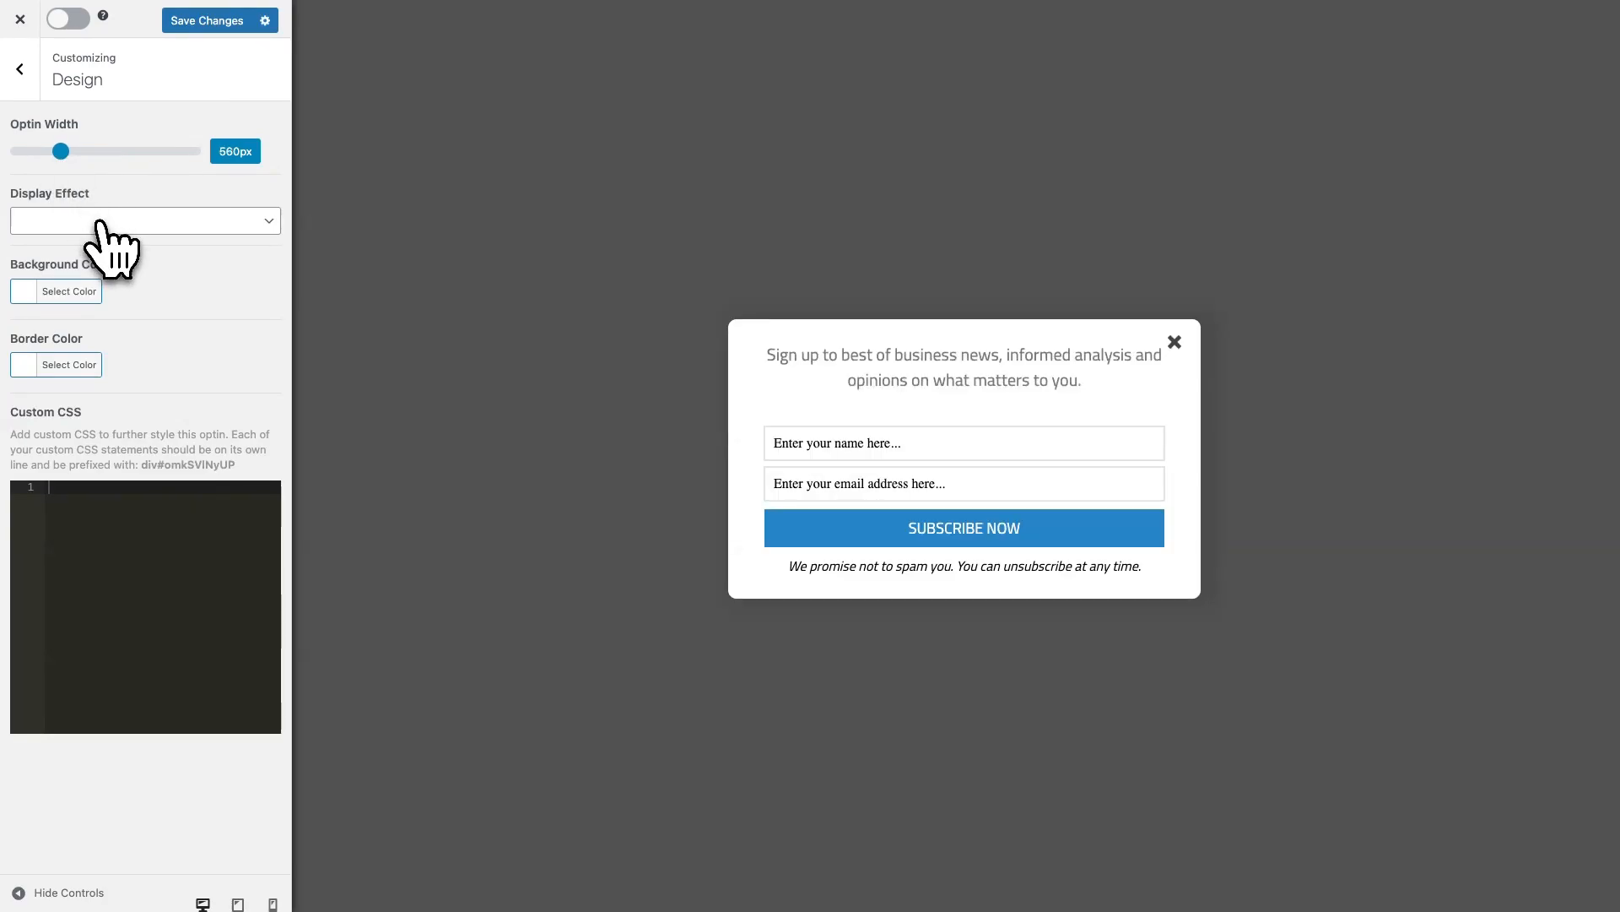
{"action": "left_click", "coordinate": [94, 221]}
{"action": "left_click", "coordinate": [74, 262]}
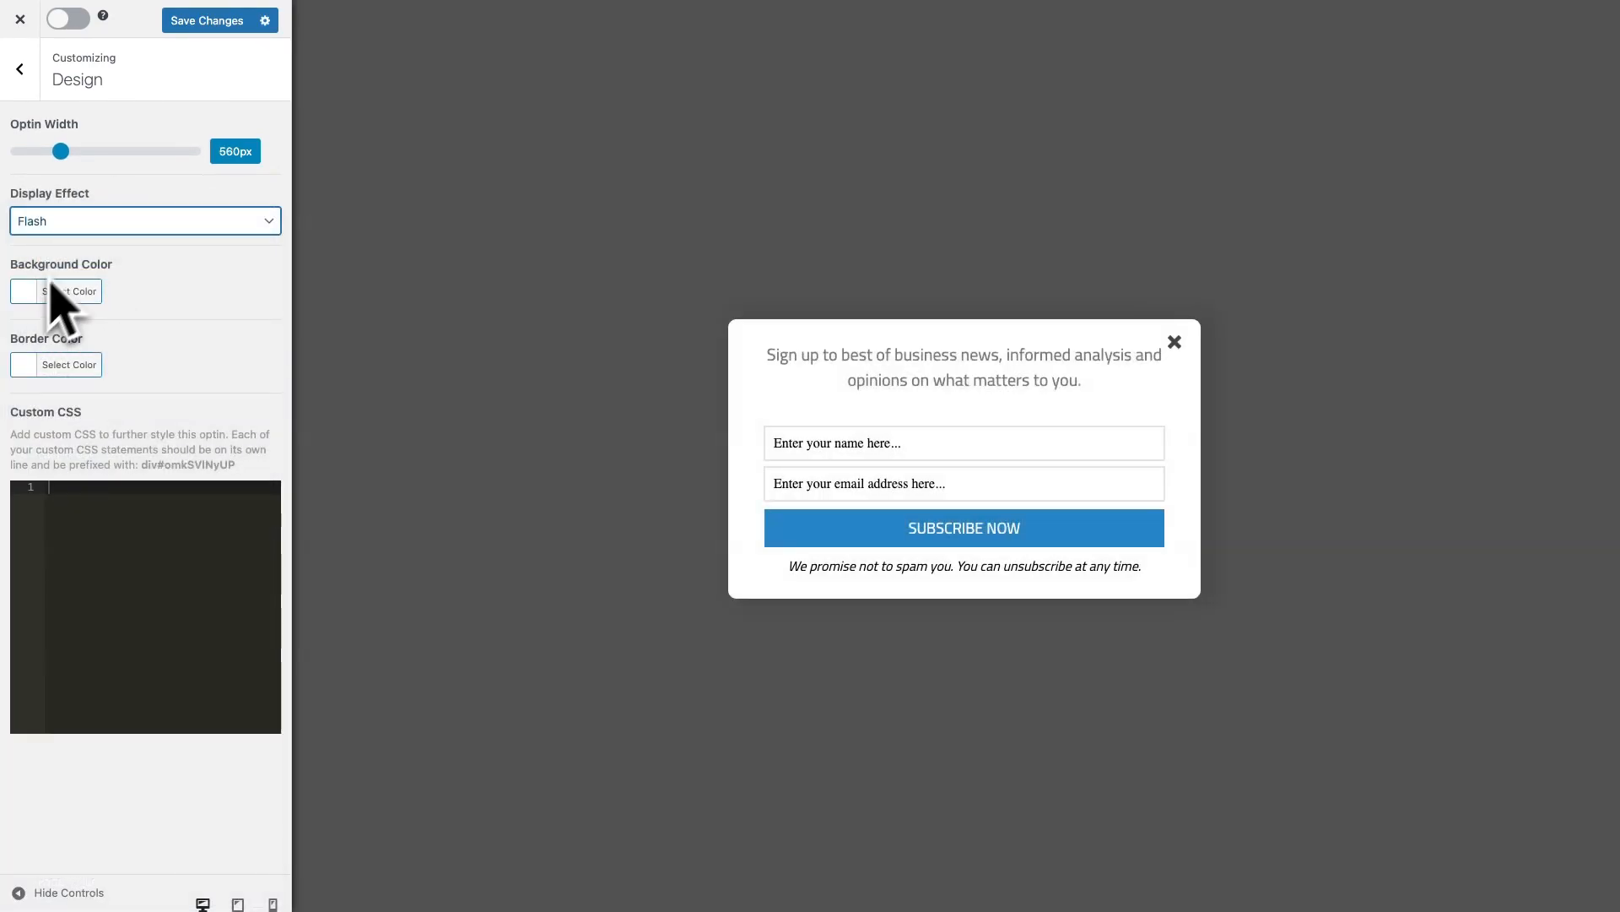
{"action": "left_click", "coordinate": [83, 222]}
{"action": "left_click", "coordinate": [90, 203]}
{"action": "left_click", "coordinate": [32, 78]}
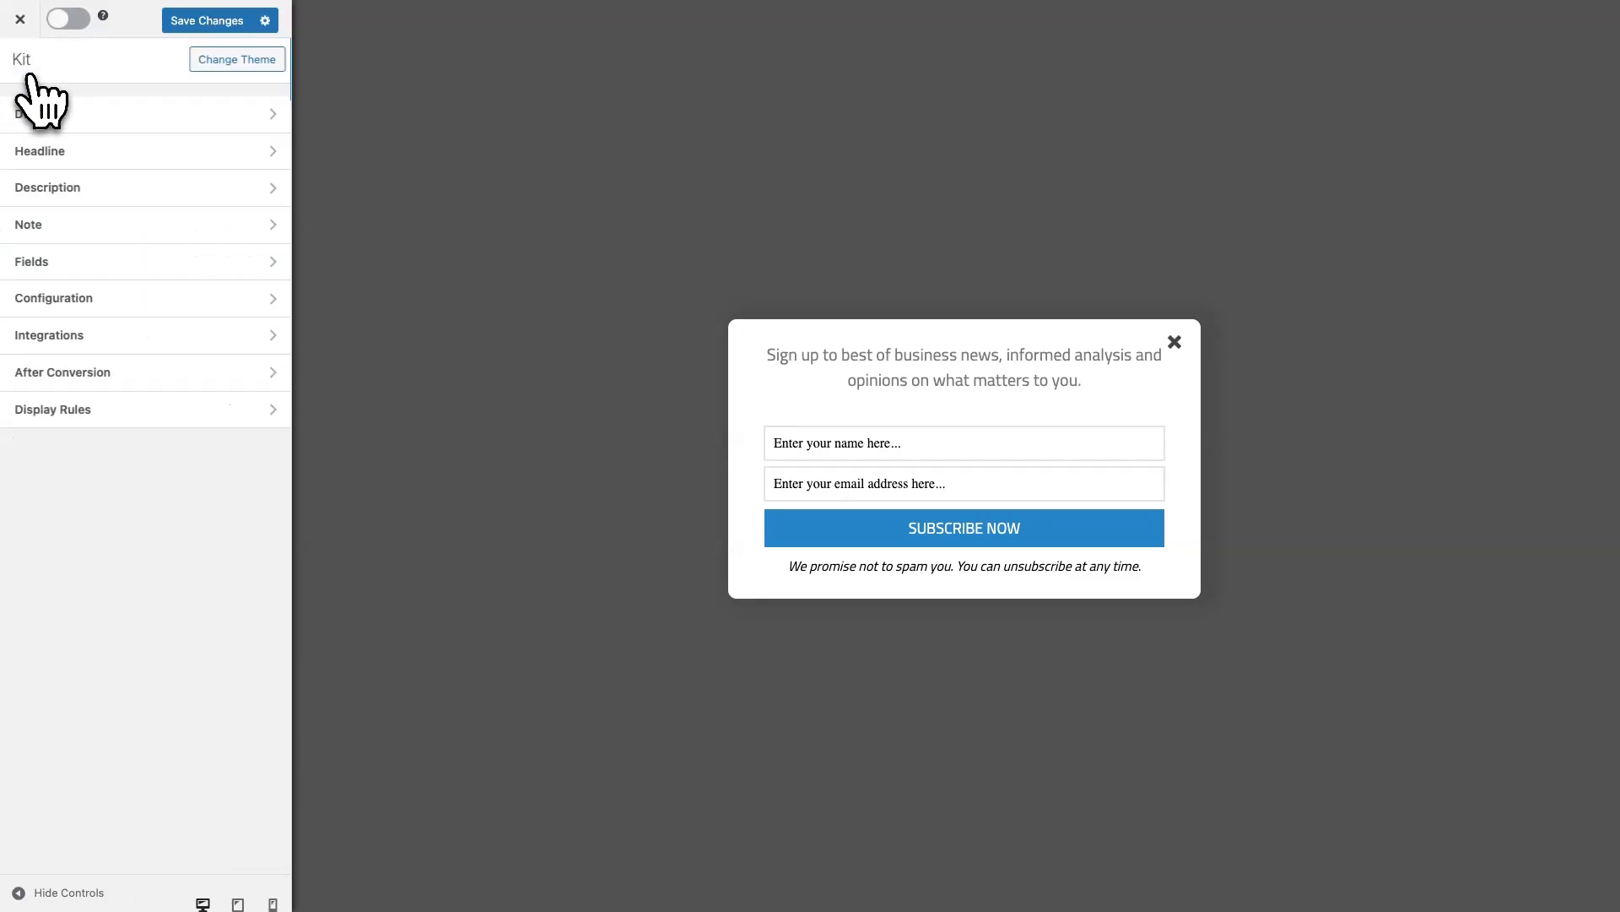
Look over the Description and Note sections, then move on to the Fields settings.
{"action": "left_click", "coordinate": [89, 194]}
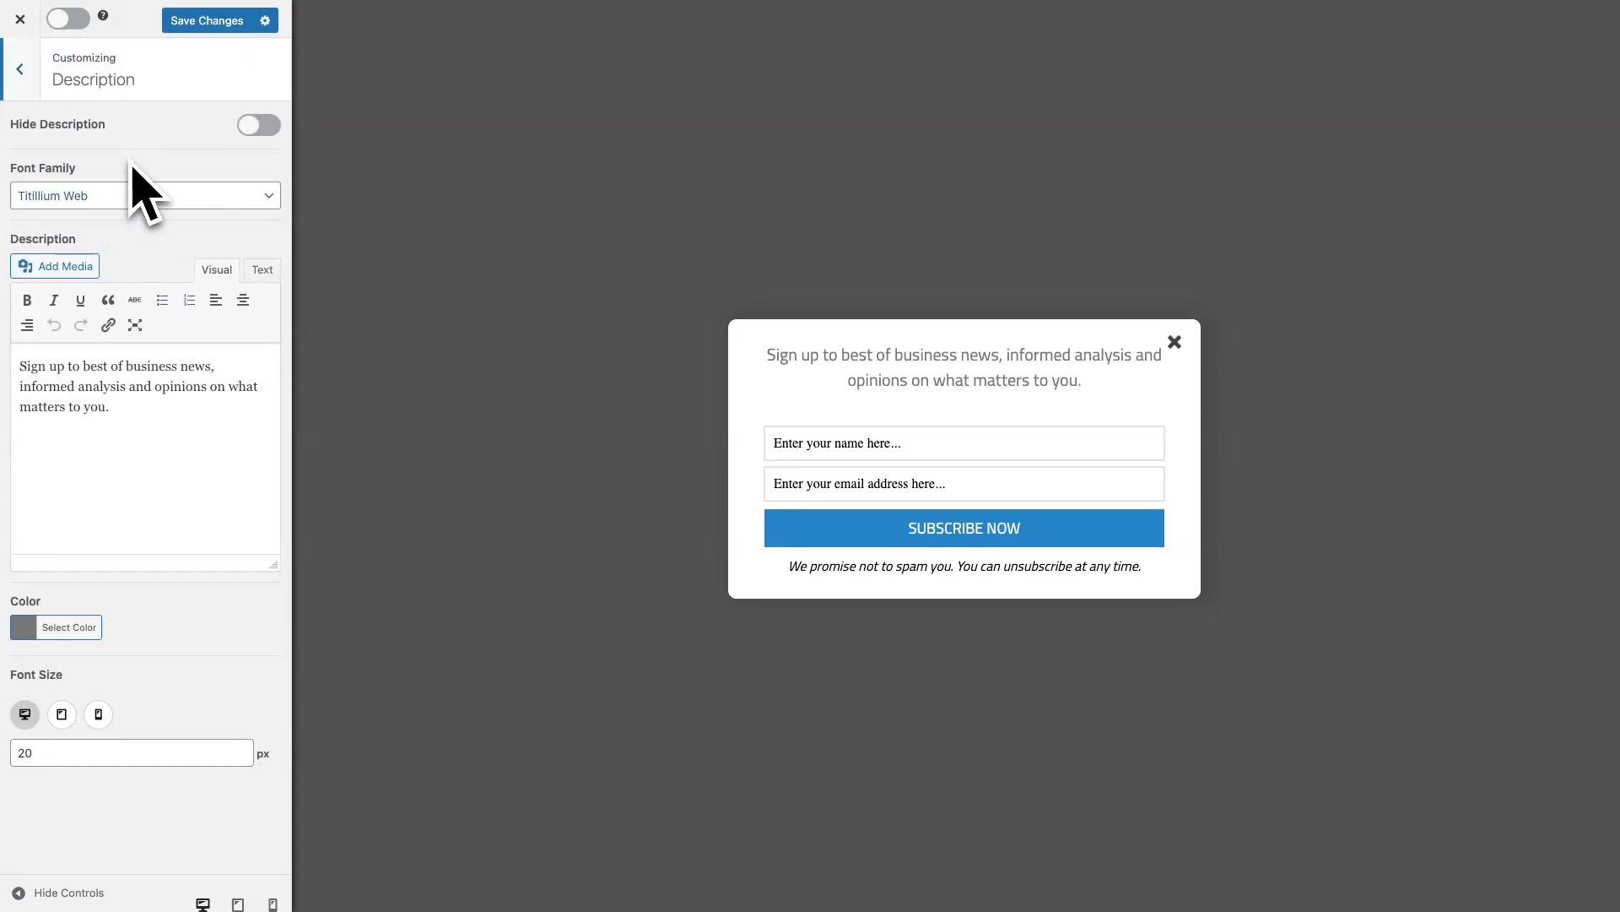
{"action": "left_click", "coordinate": [19, 71]}
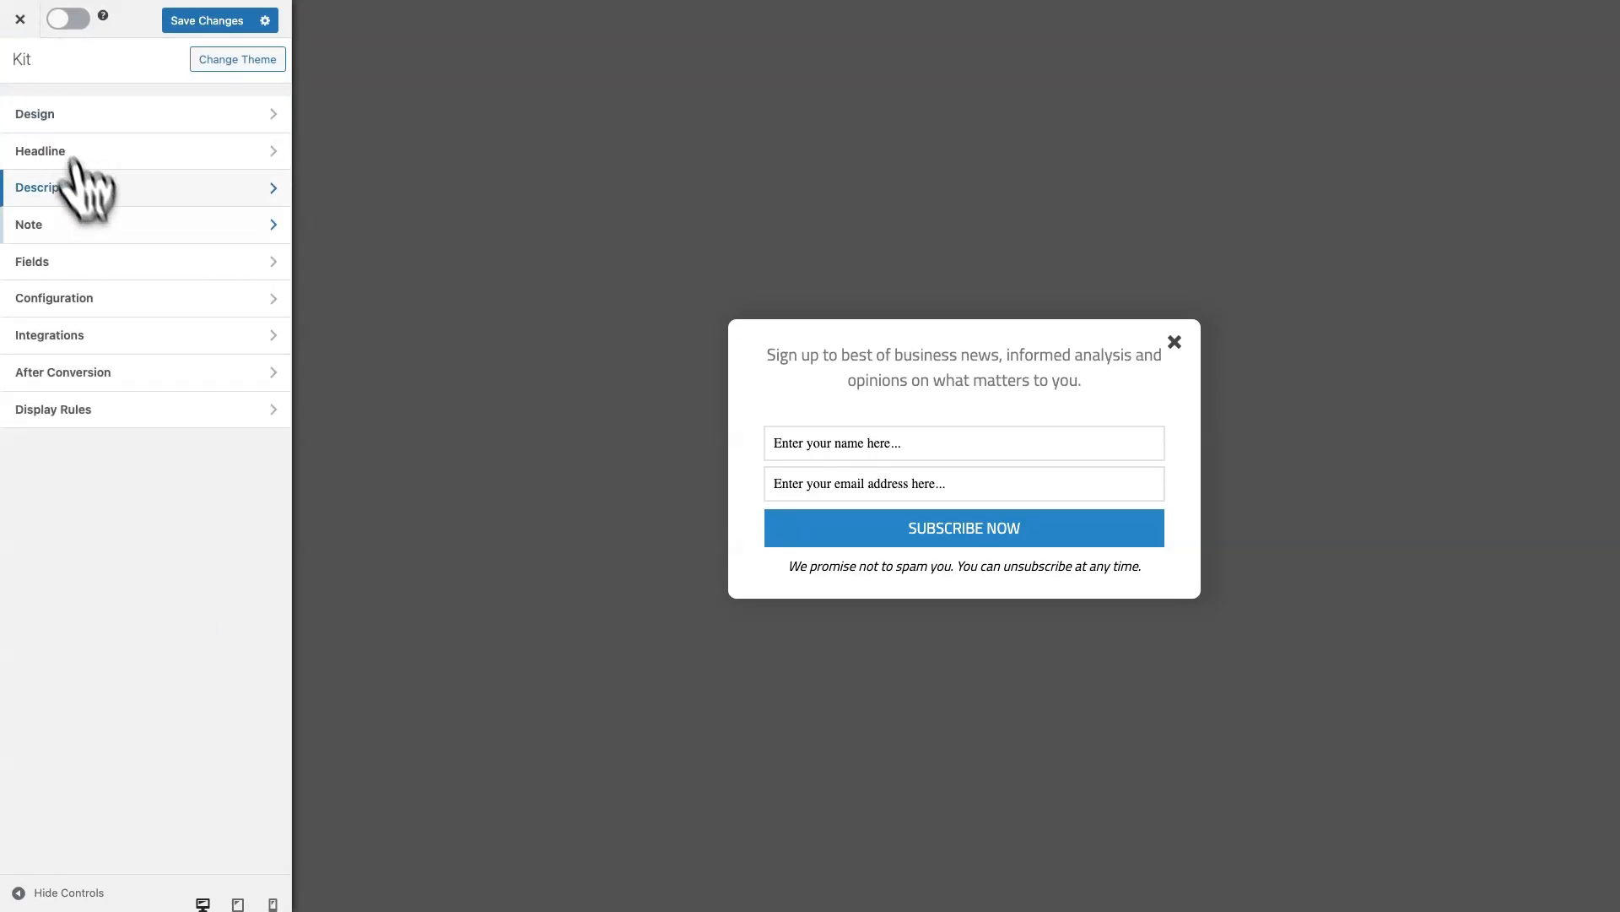
{"action": "left_click", "coordinate": [100, 237]}
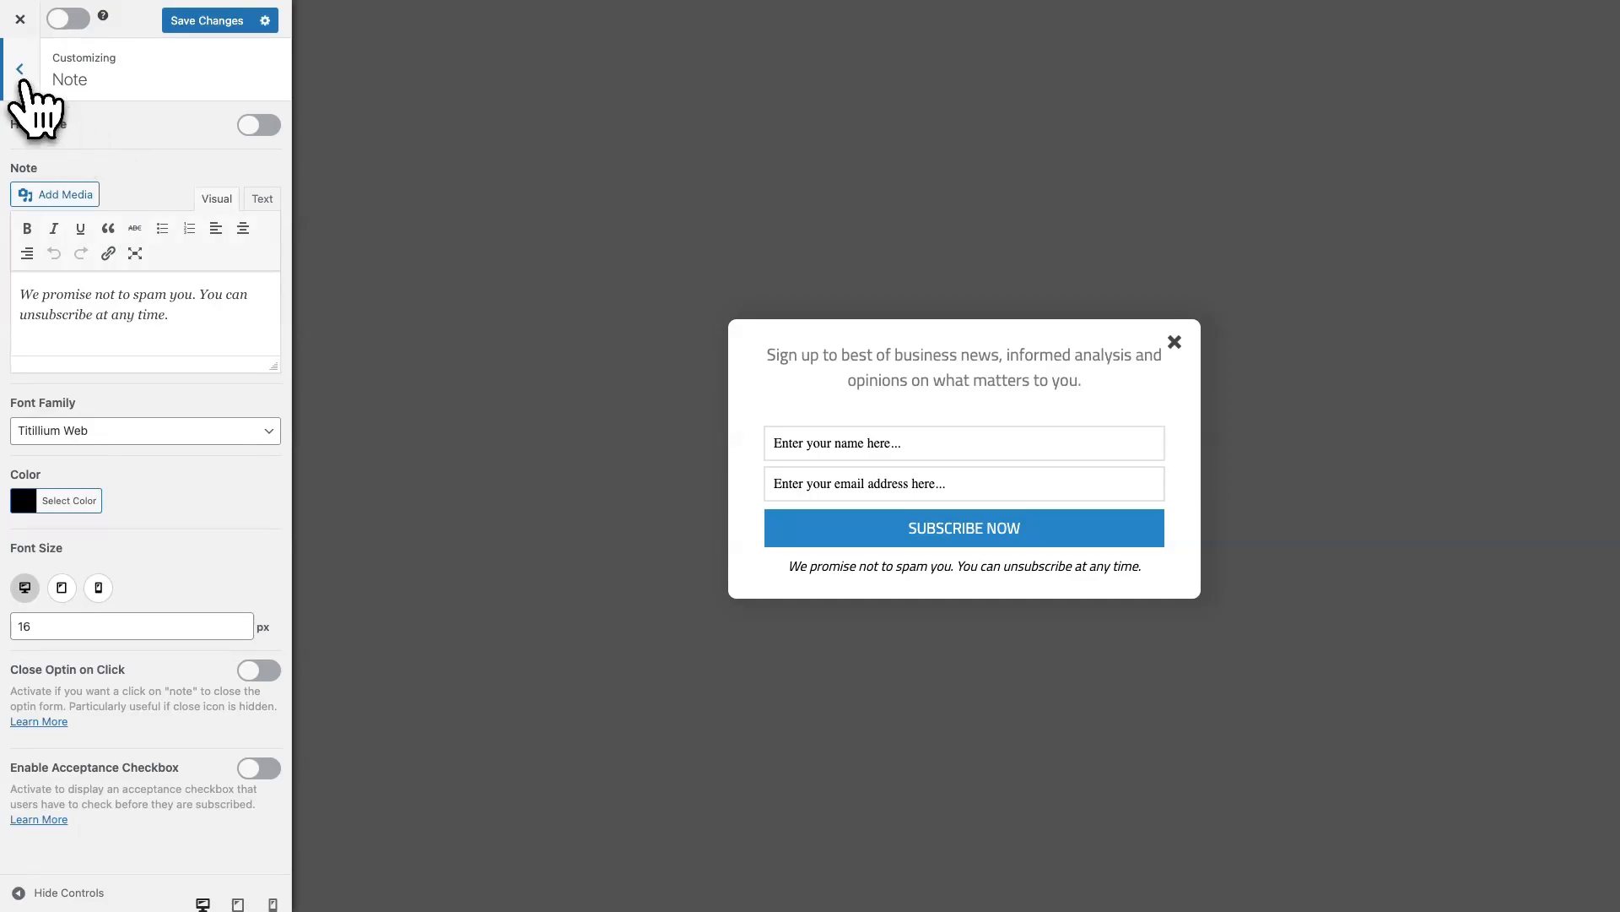
{"action": "left_click", "coordinate": [20, 71]}
{"action": "left_click", "coordinate": [95, 265]}
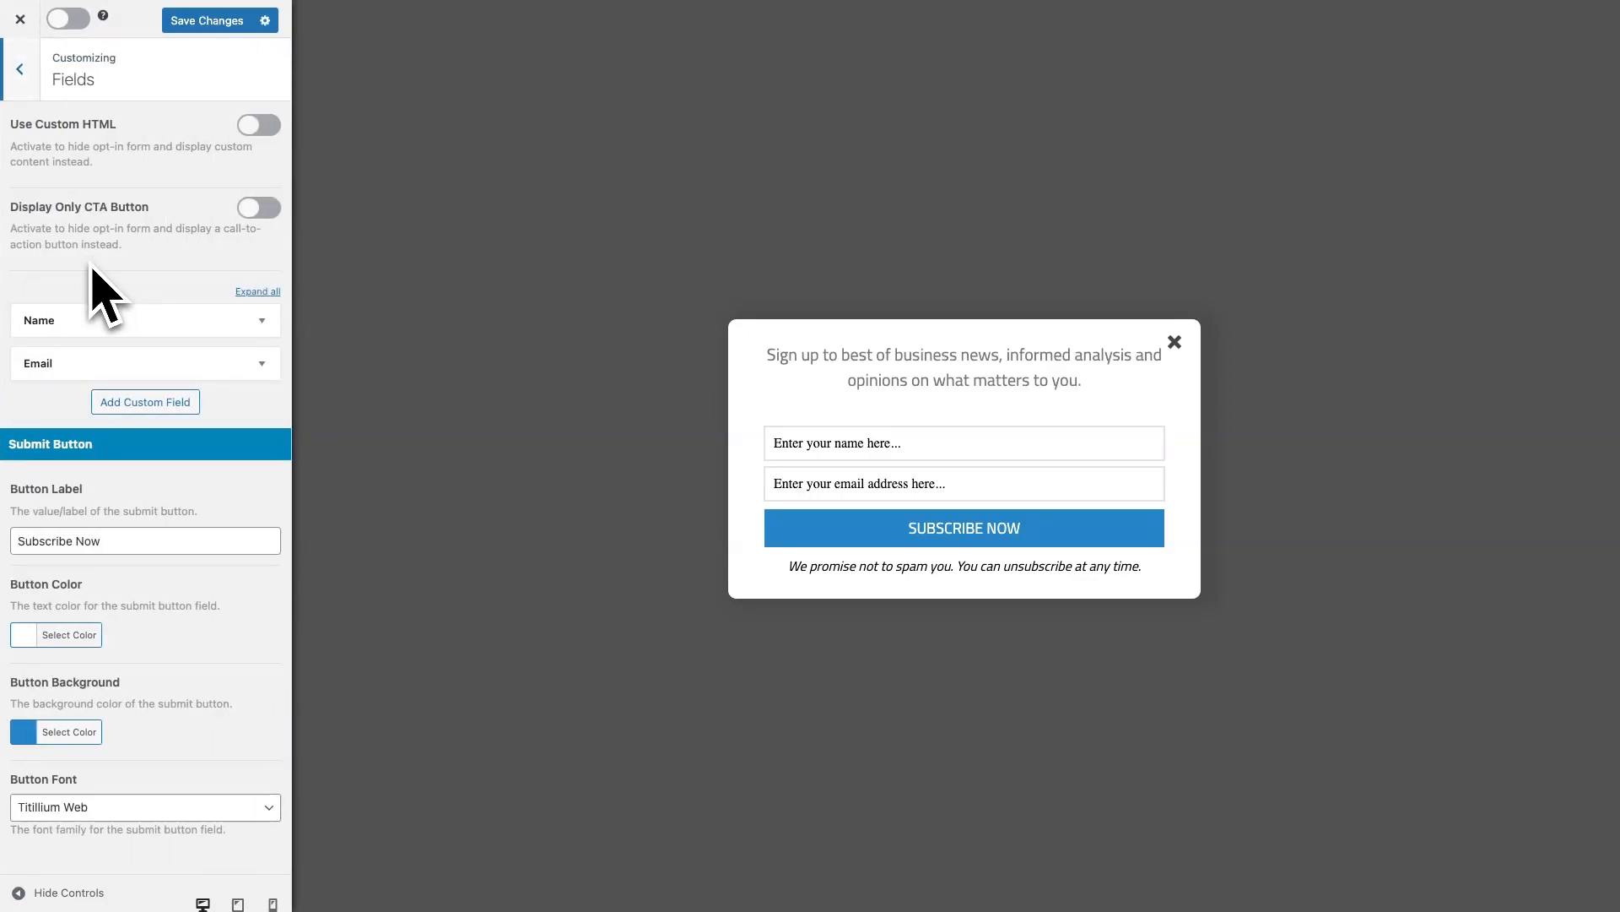
{"action": "left_click", "coordinate": [259, 126]}
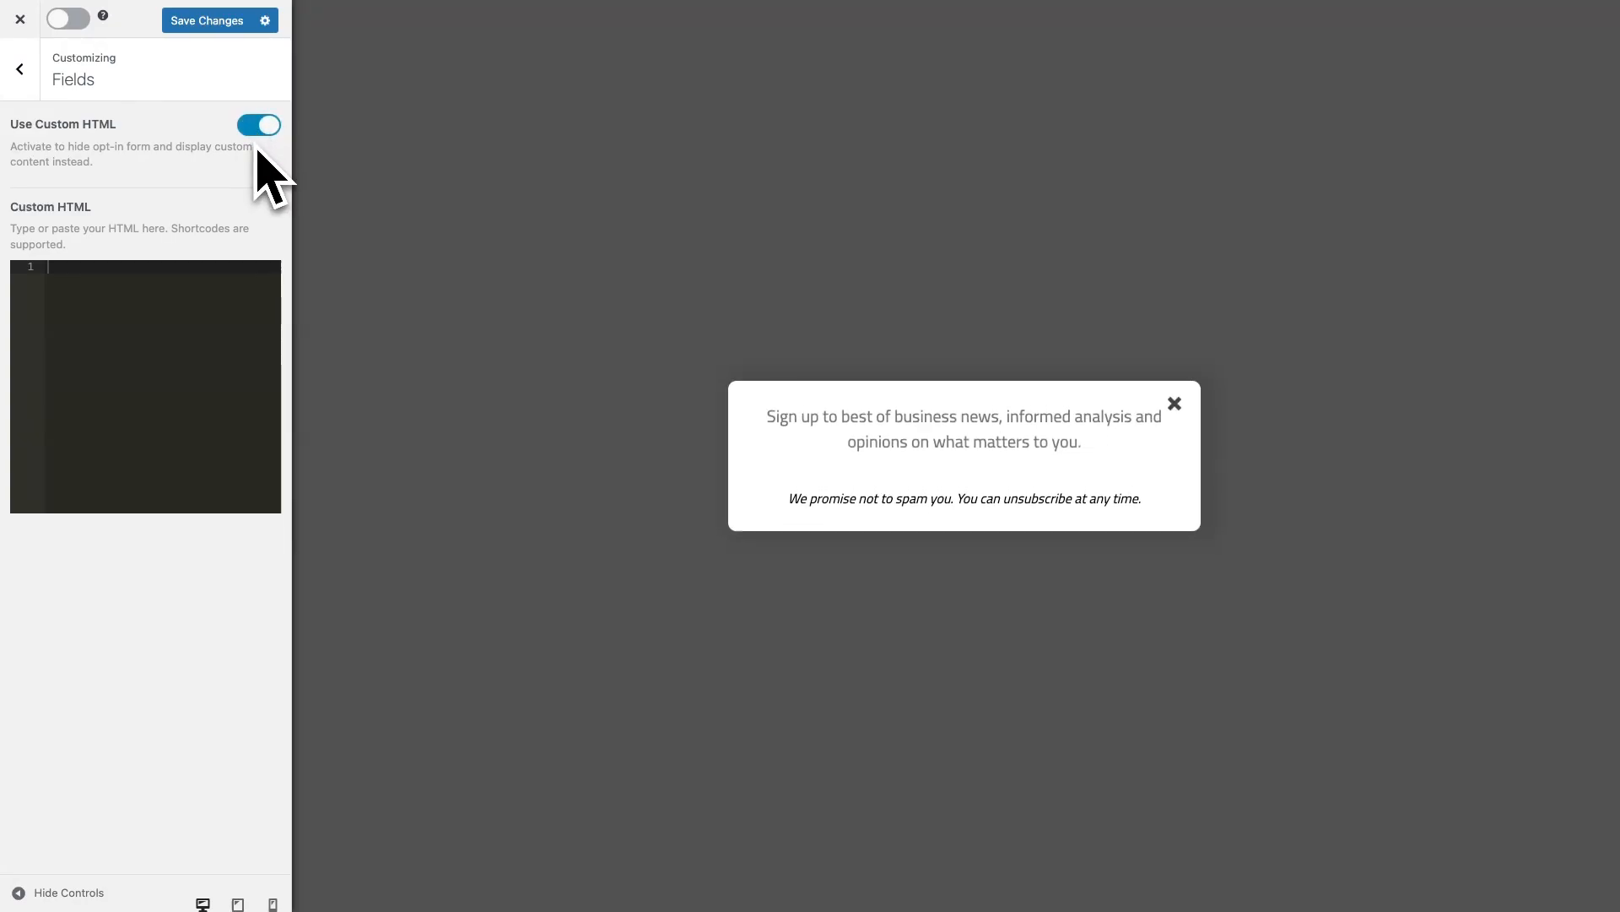
{"action": "left_click", "coordinate": [253, 126]}
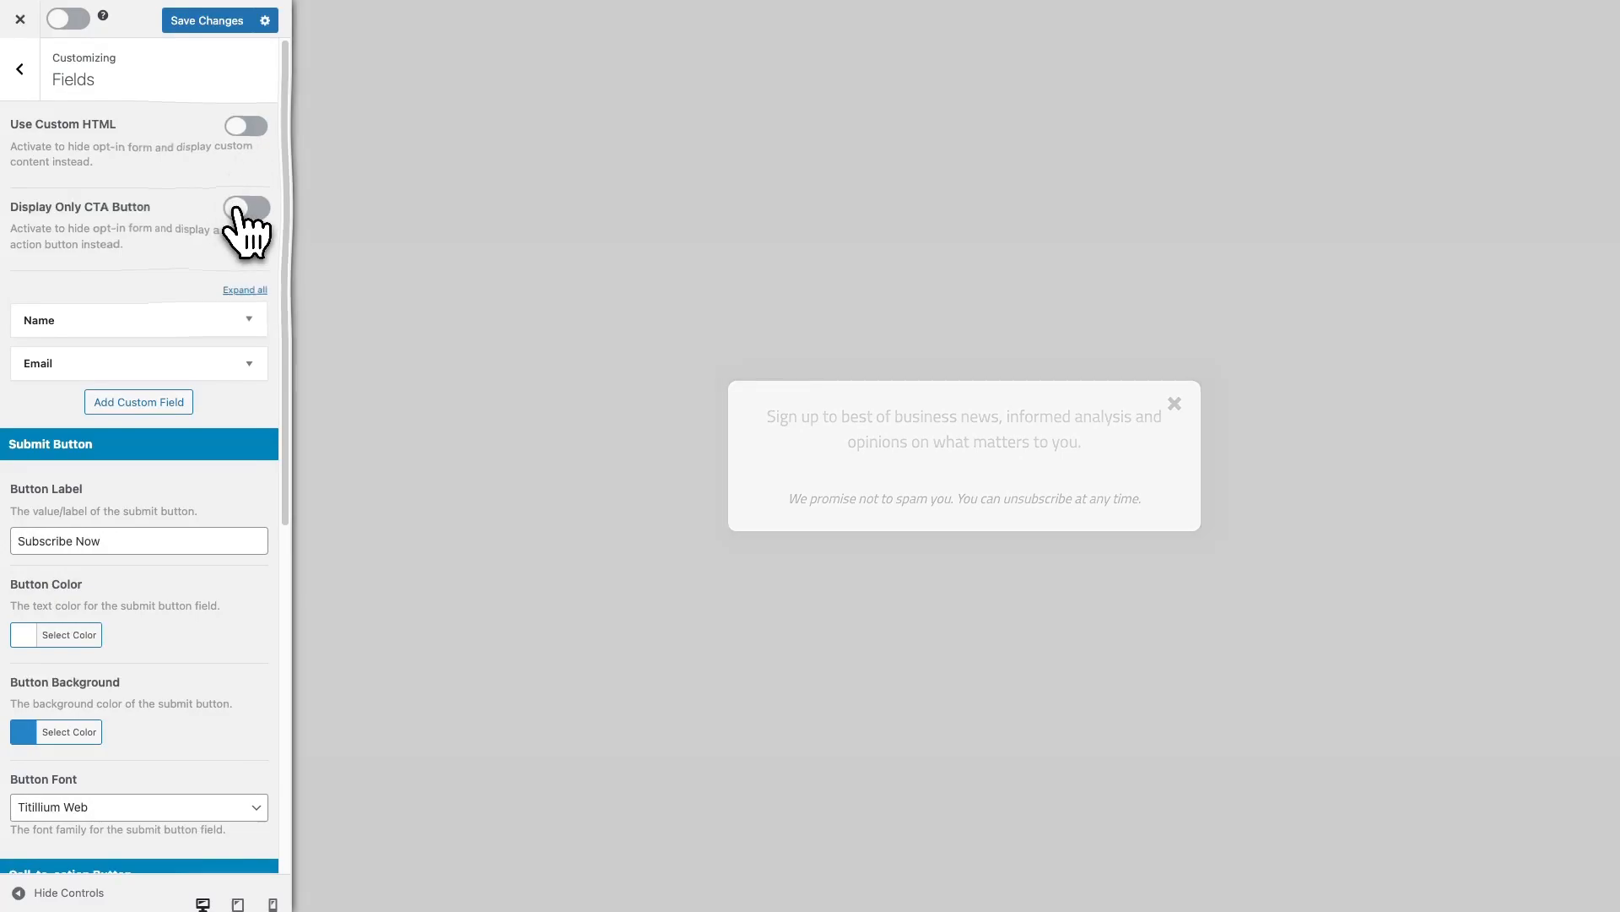
{"action": "left_click", "coordinate": [241, 209]}
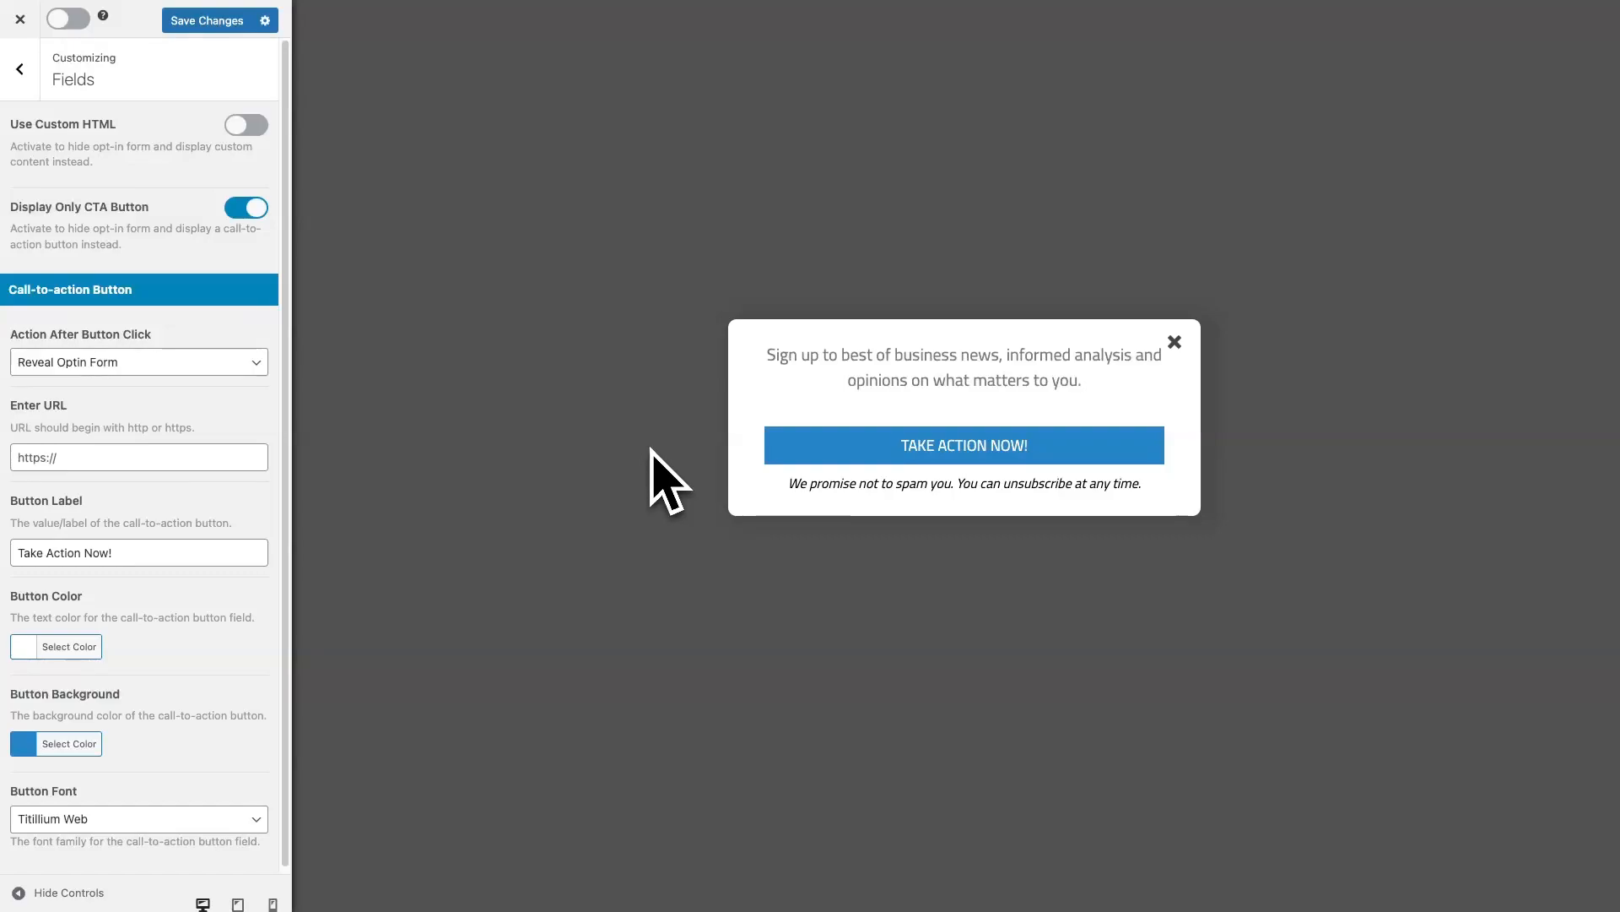
{"action": "scroll", "coordinate": [194, 468], "scroll_direction": "down", "scroll_amount": 1}
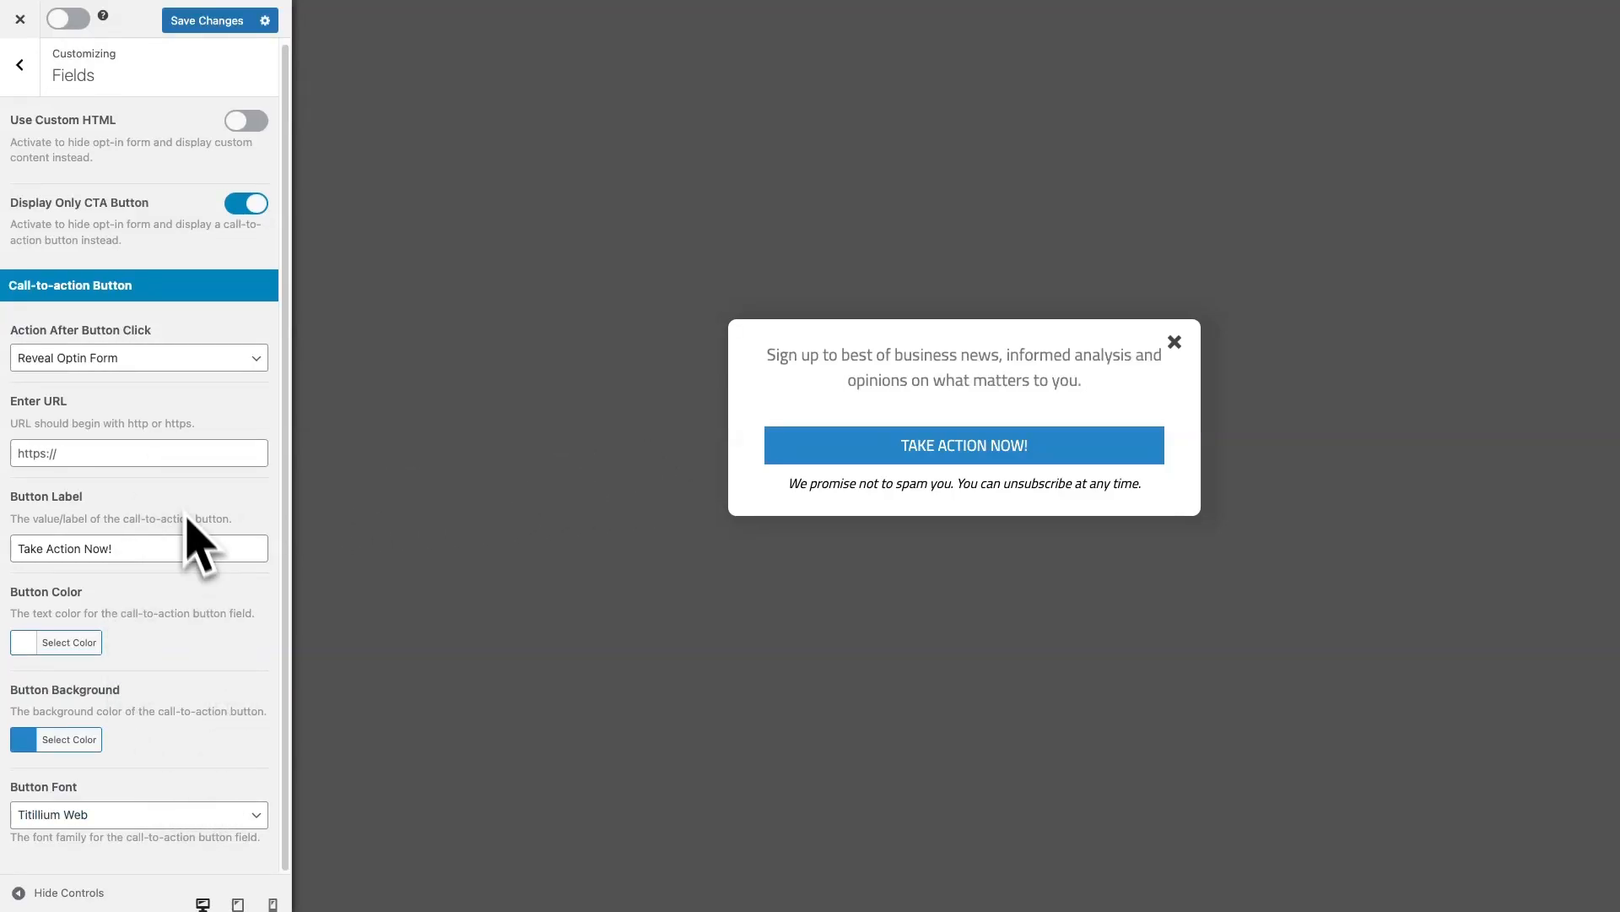
{"action": "left_click", "coordinate": [248, 207]}
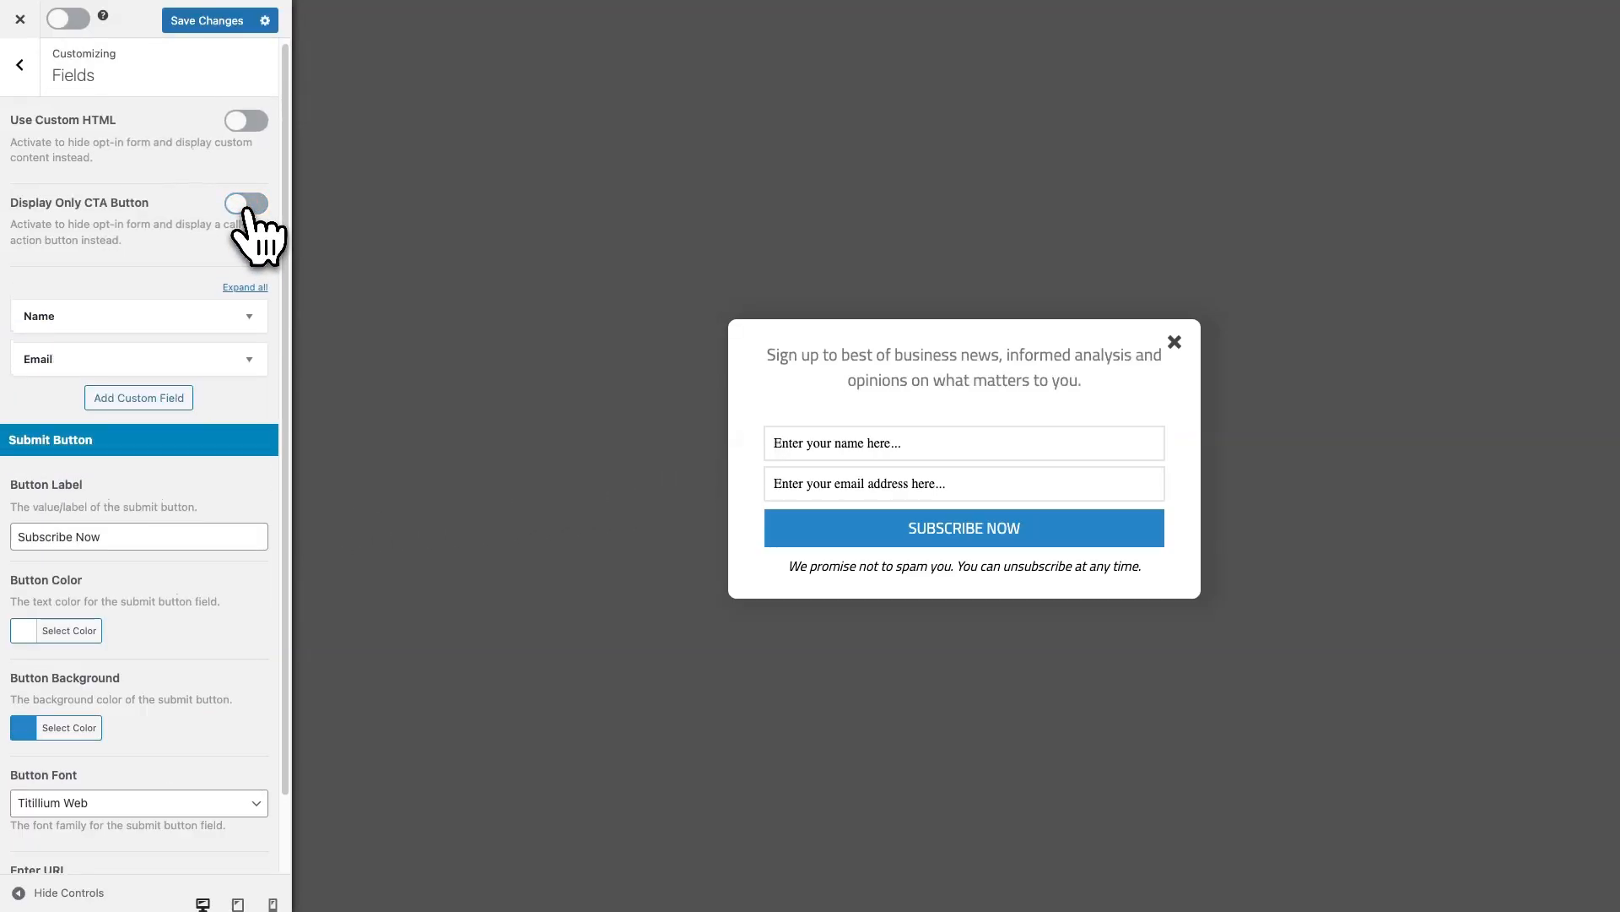
{"action": "left_click", "coordinate": [249, 316]}
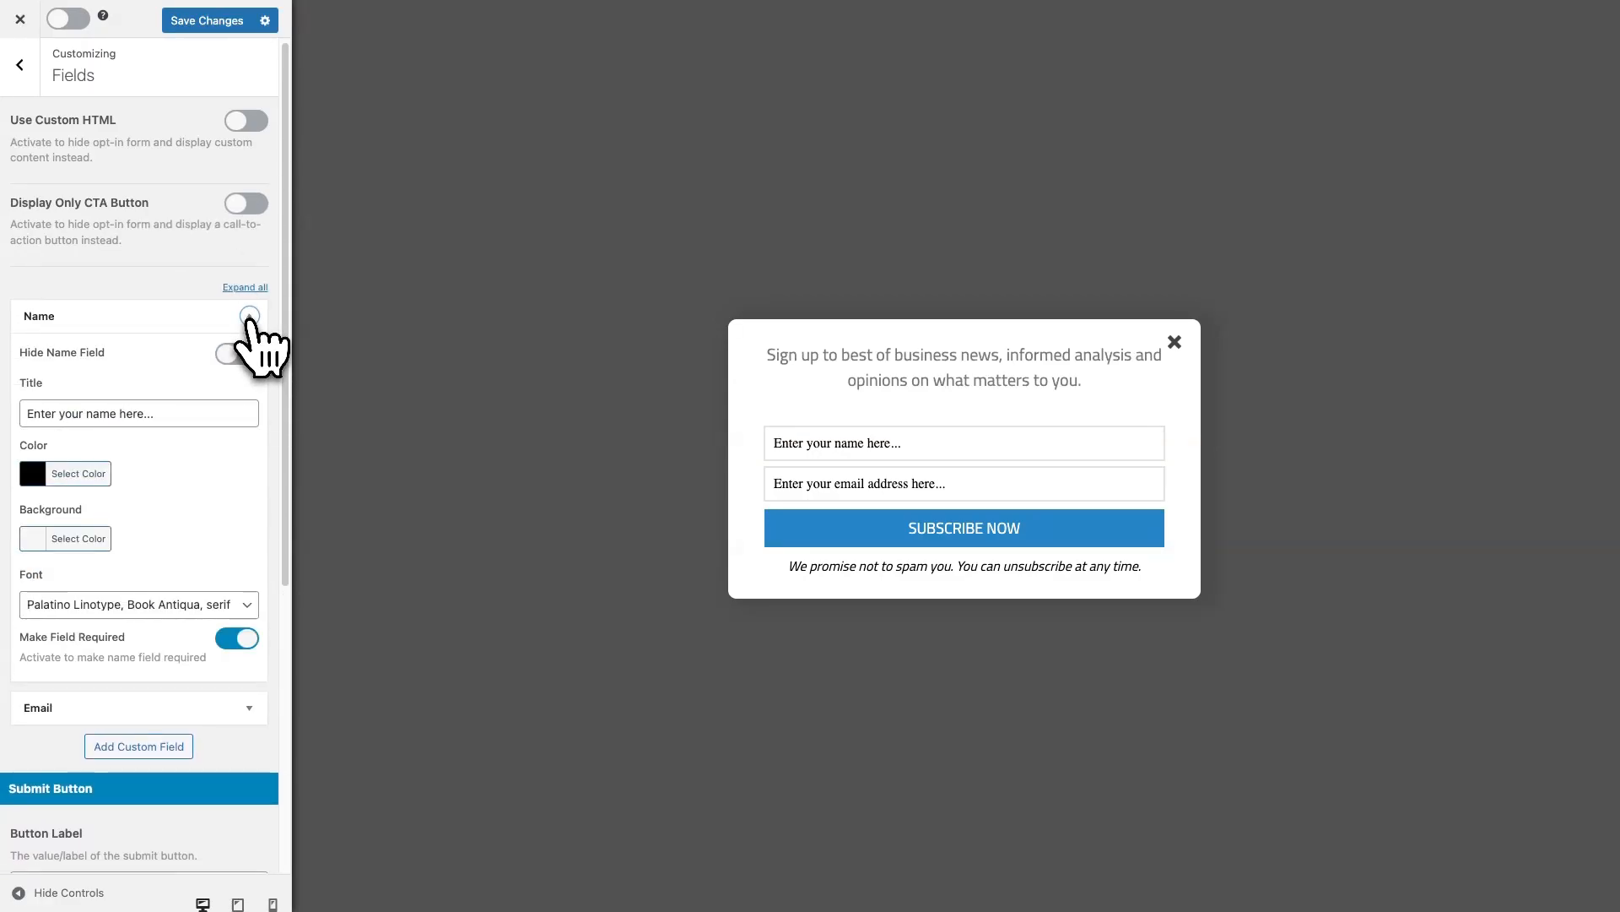
{"action": "left_click", "coordinate": [242, 353]}
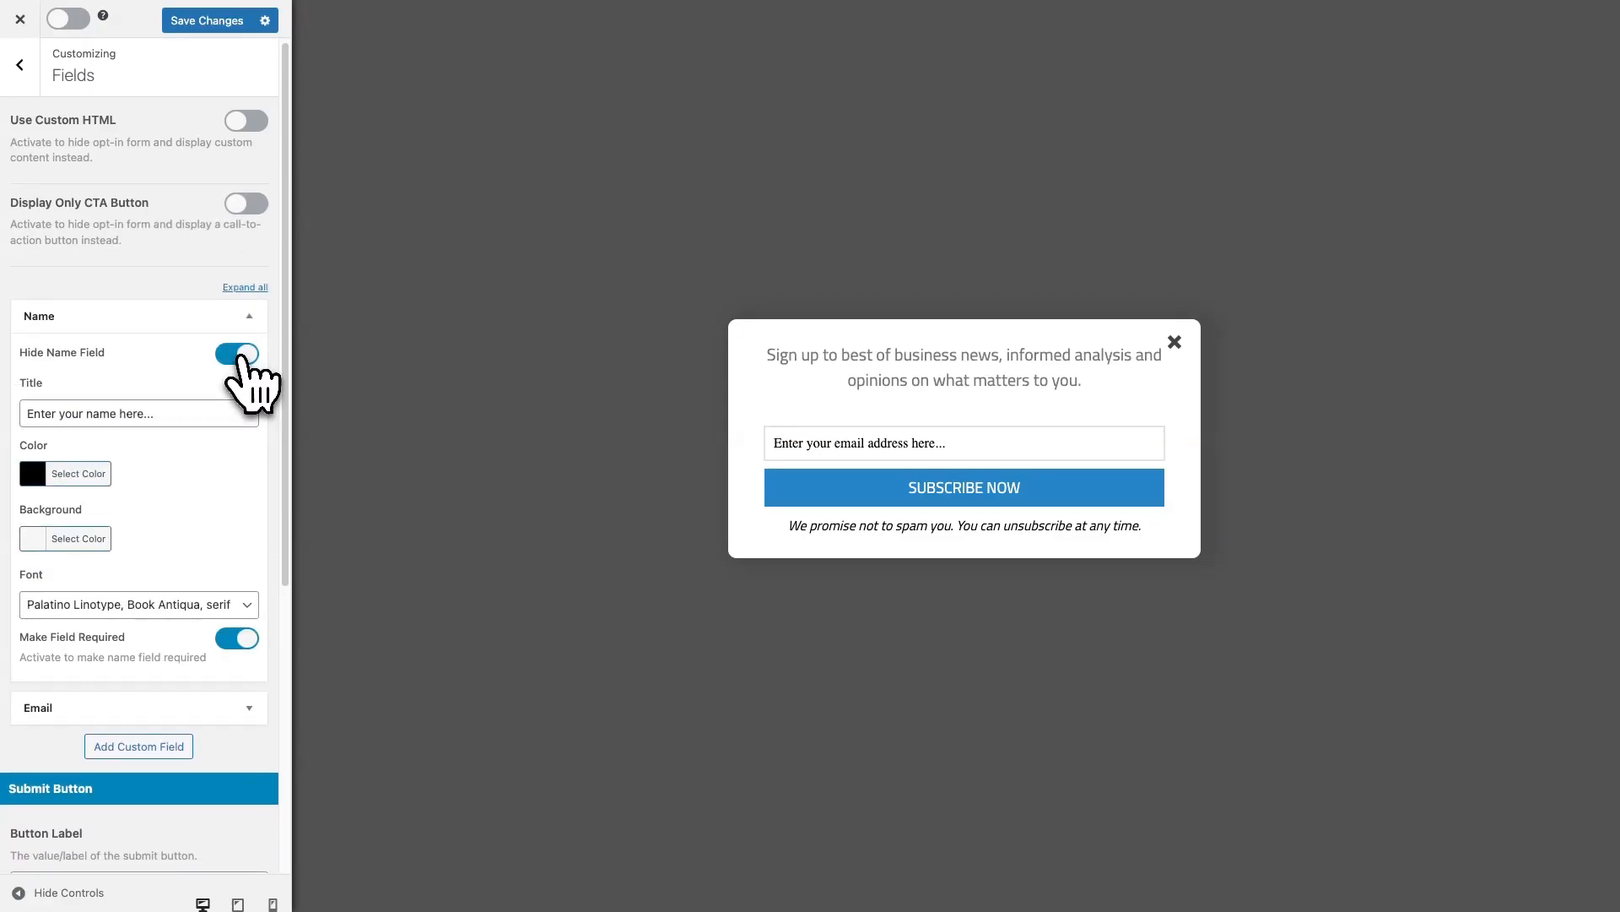
{"action": "left_click", "coordinate": [240, 355]}
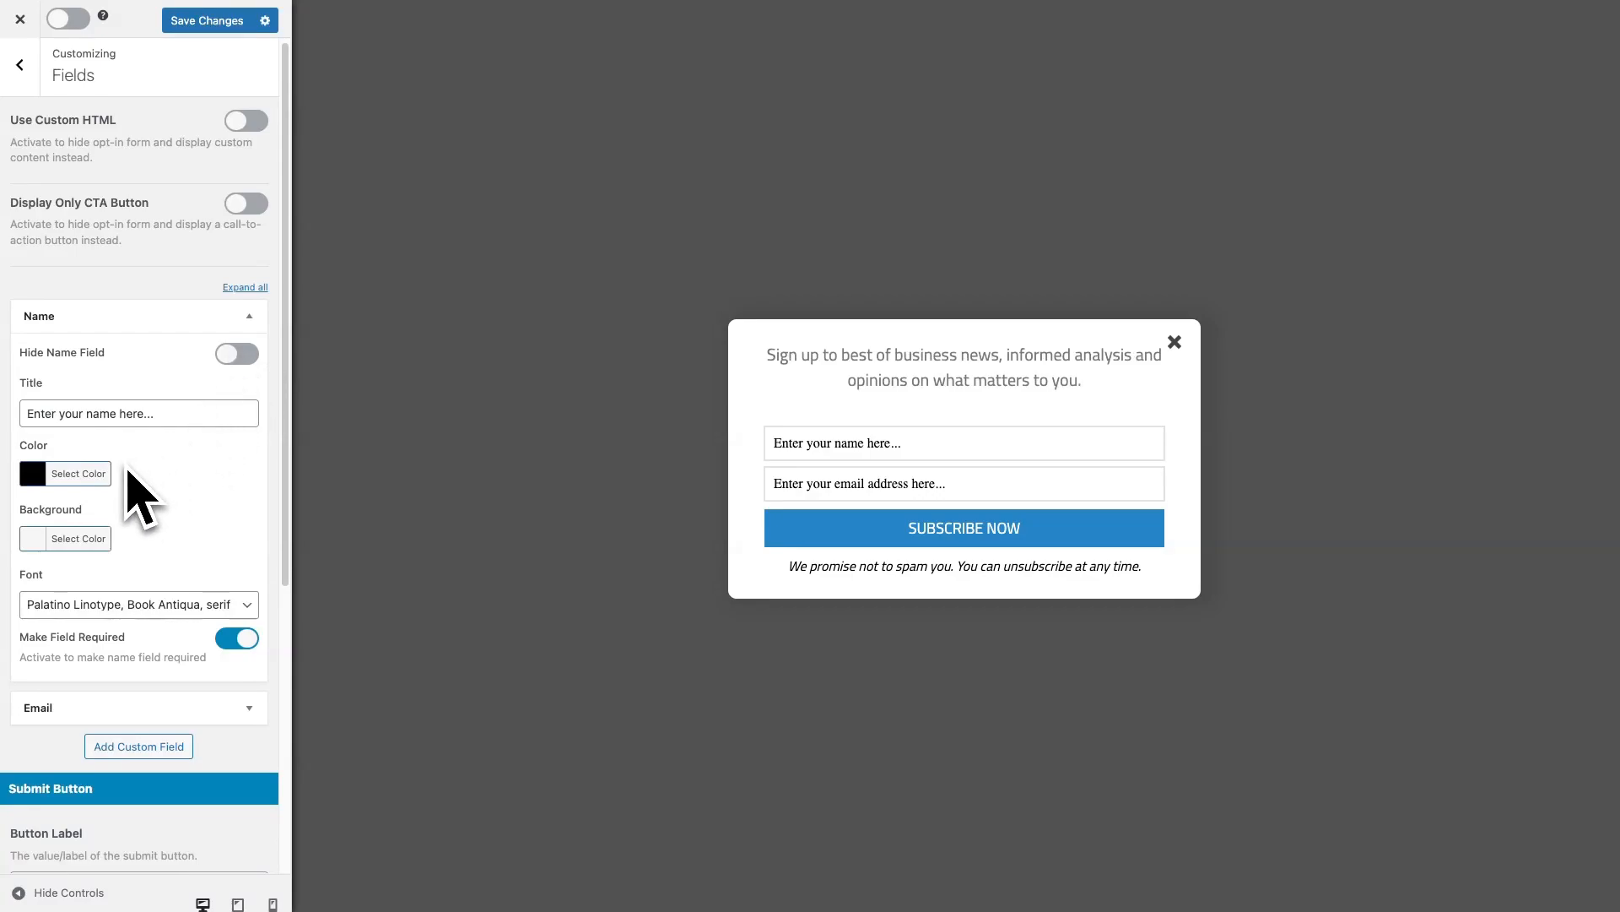
{"action": "left_click", "coordinate": [165, 612]}
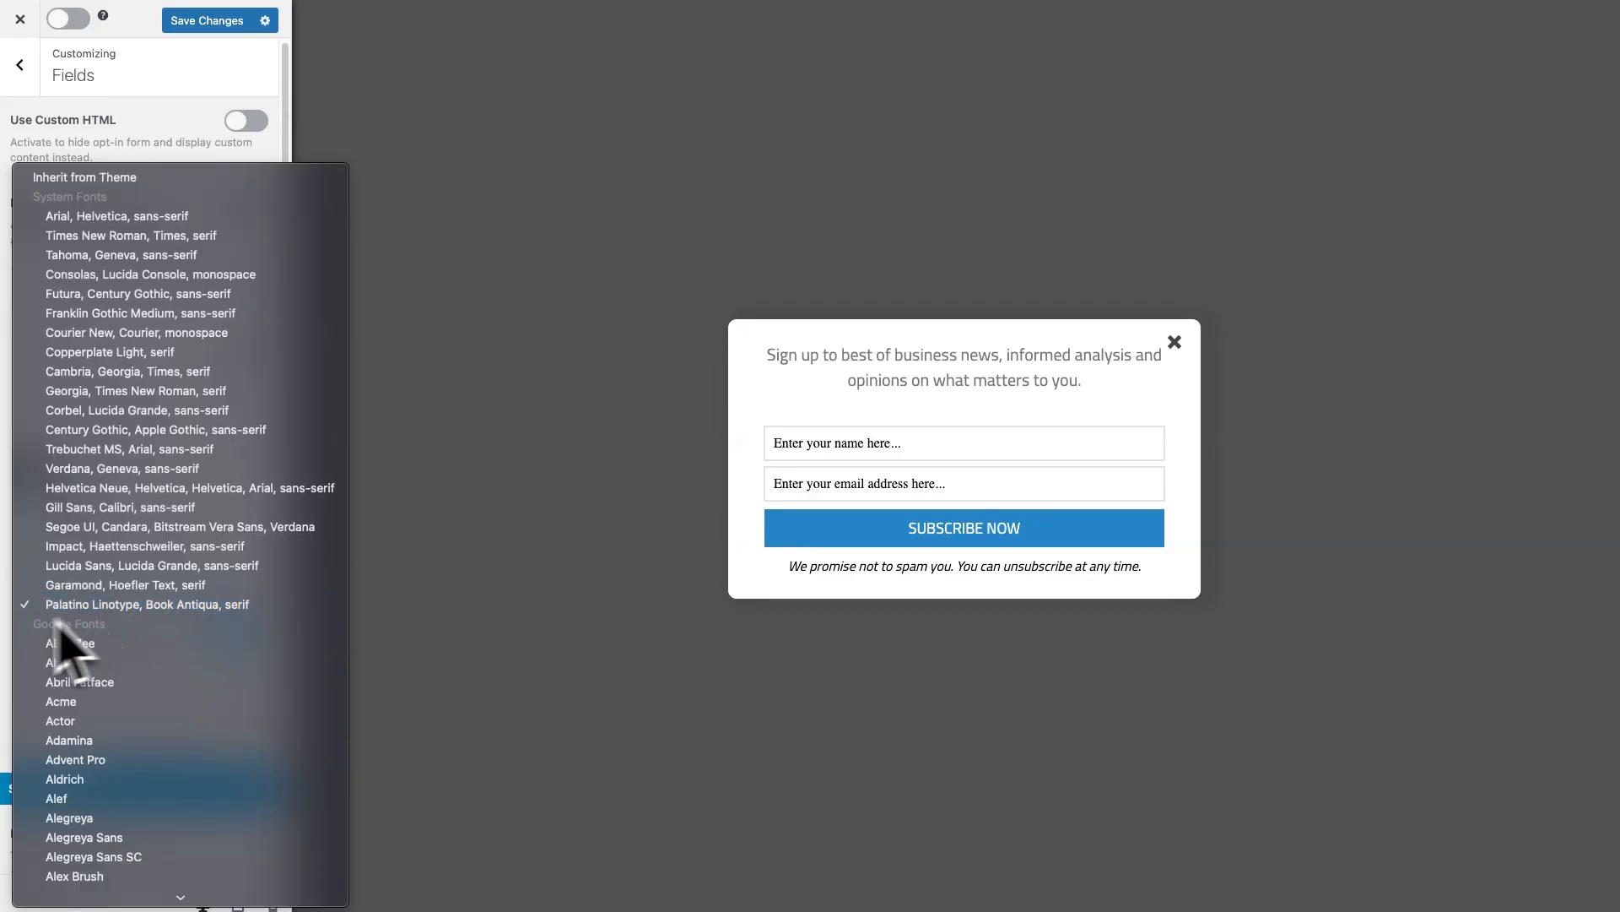
{"action": "left_click", "coordinate": [7, 635]}
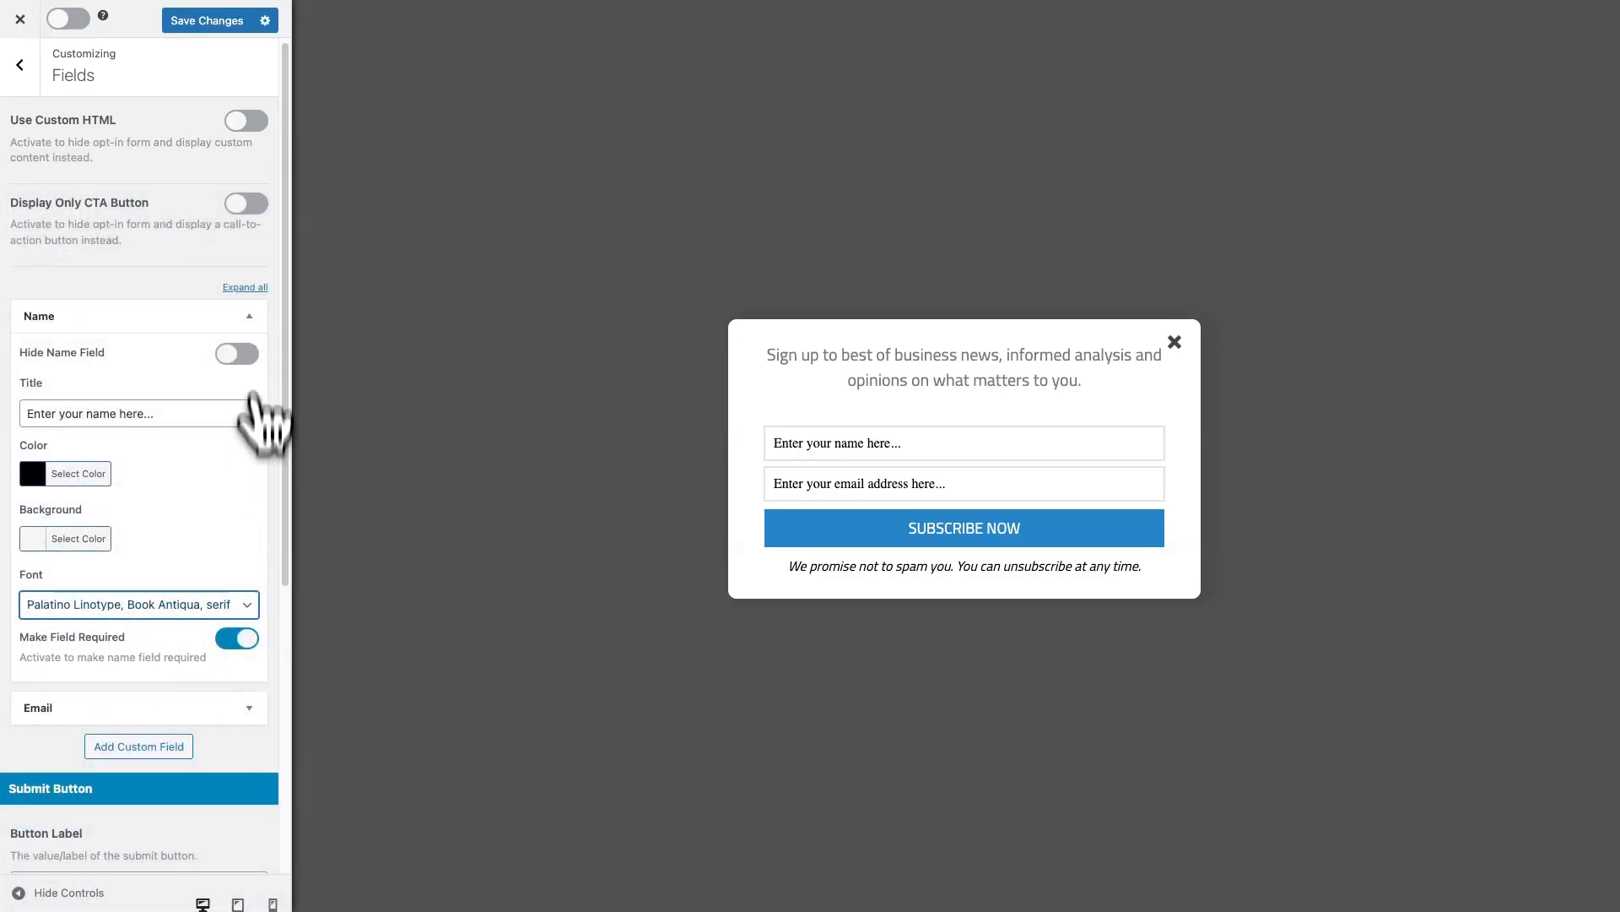
{"action": "left_click", "coordinate": [250, 317]}
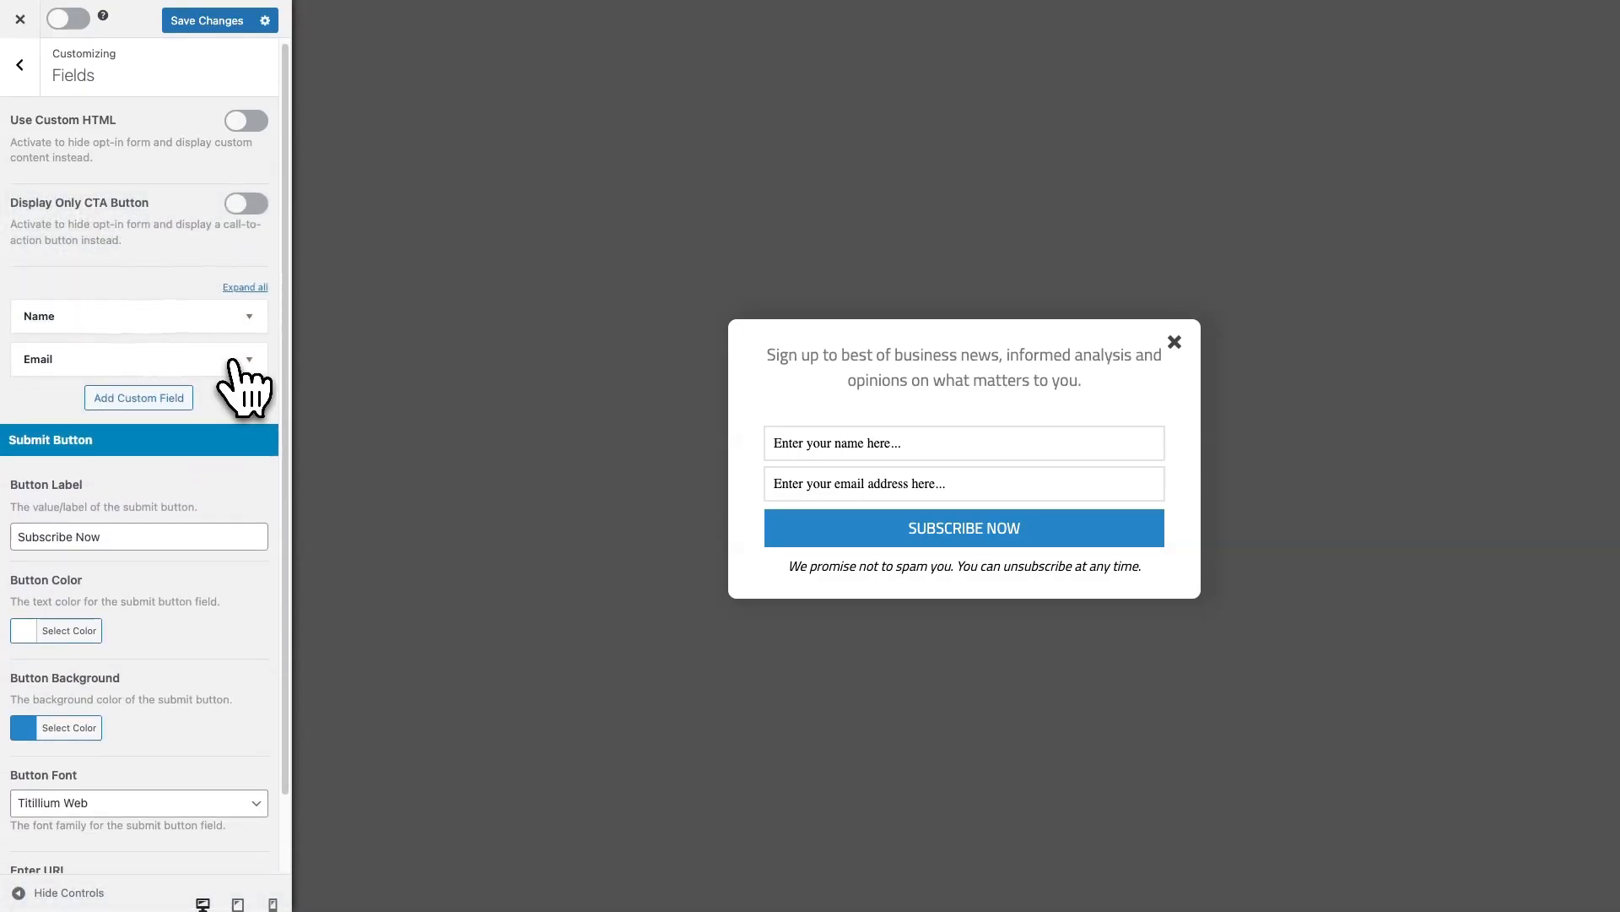
{"action": "left_click", "coordinate": [250, 359]}
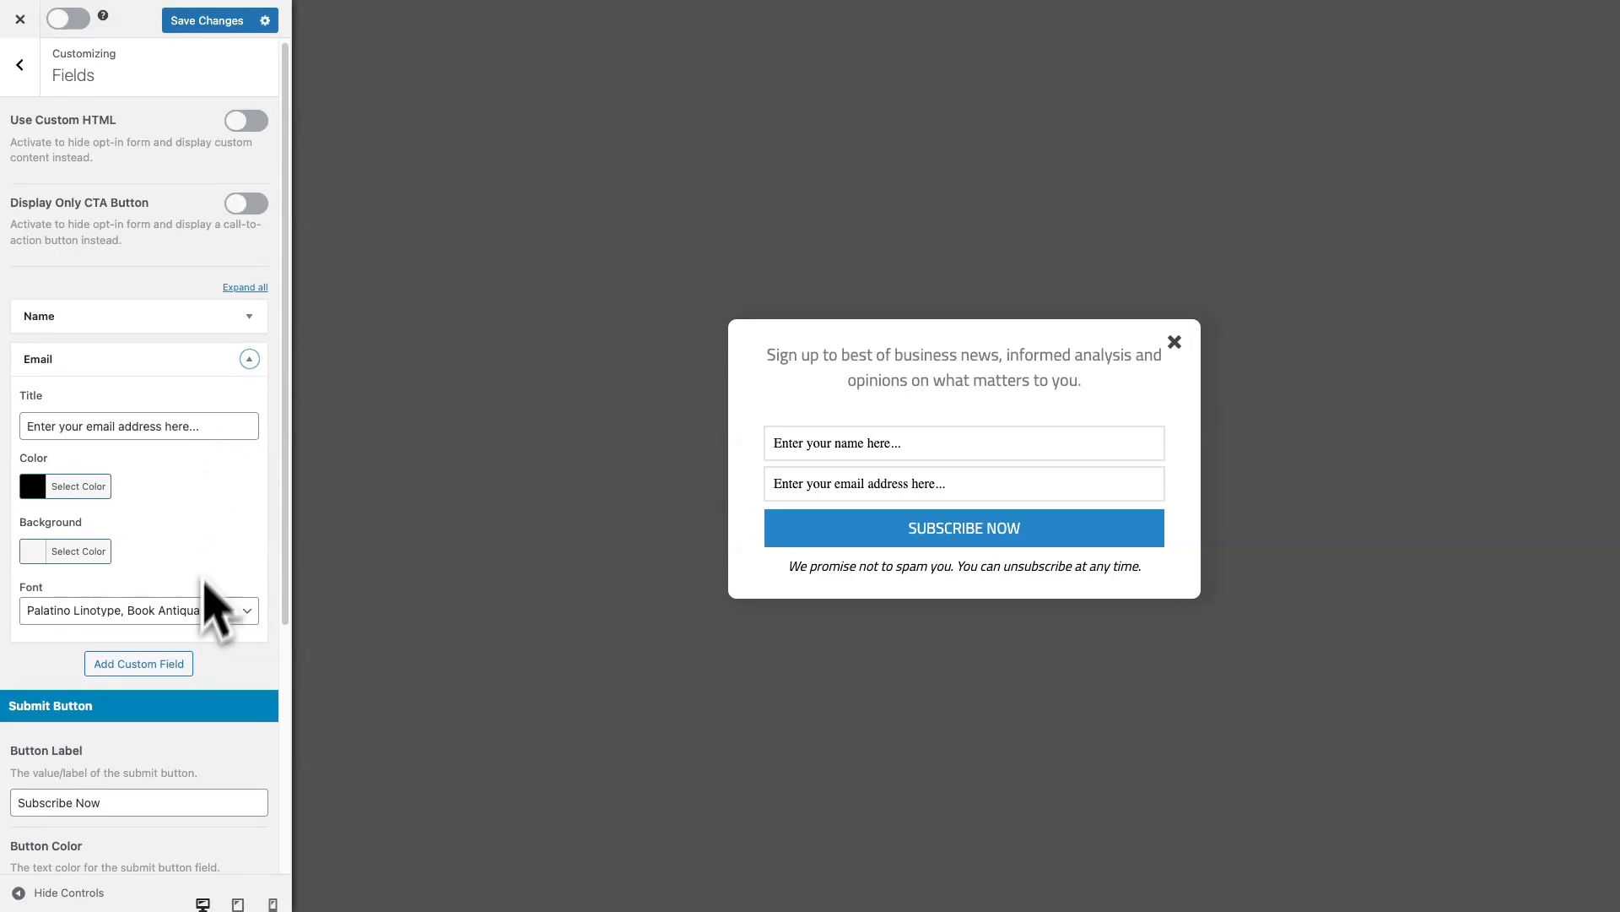
Add a trial custom field, check its type stays Text, then delete it.
{"action": "left_click", "coordinate": [164, 663]}
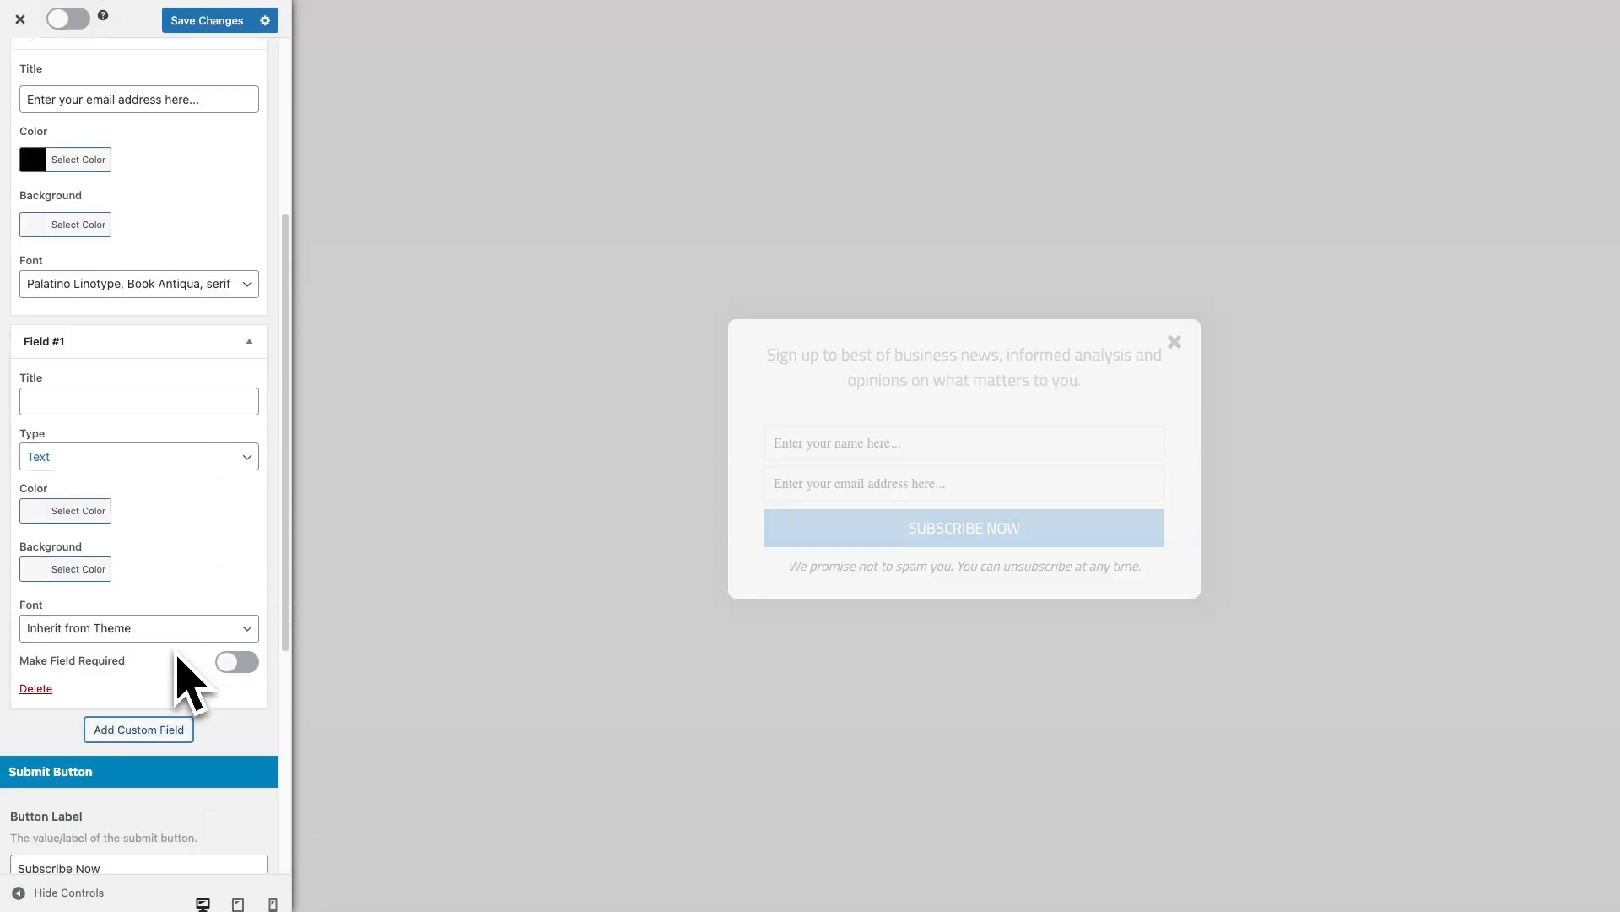
{"action": "scroll", "coordinate": [176, 654], "scroll_direction": "down", "scroll_amount": 1}
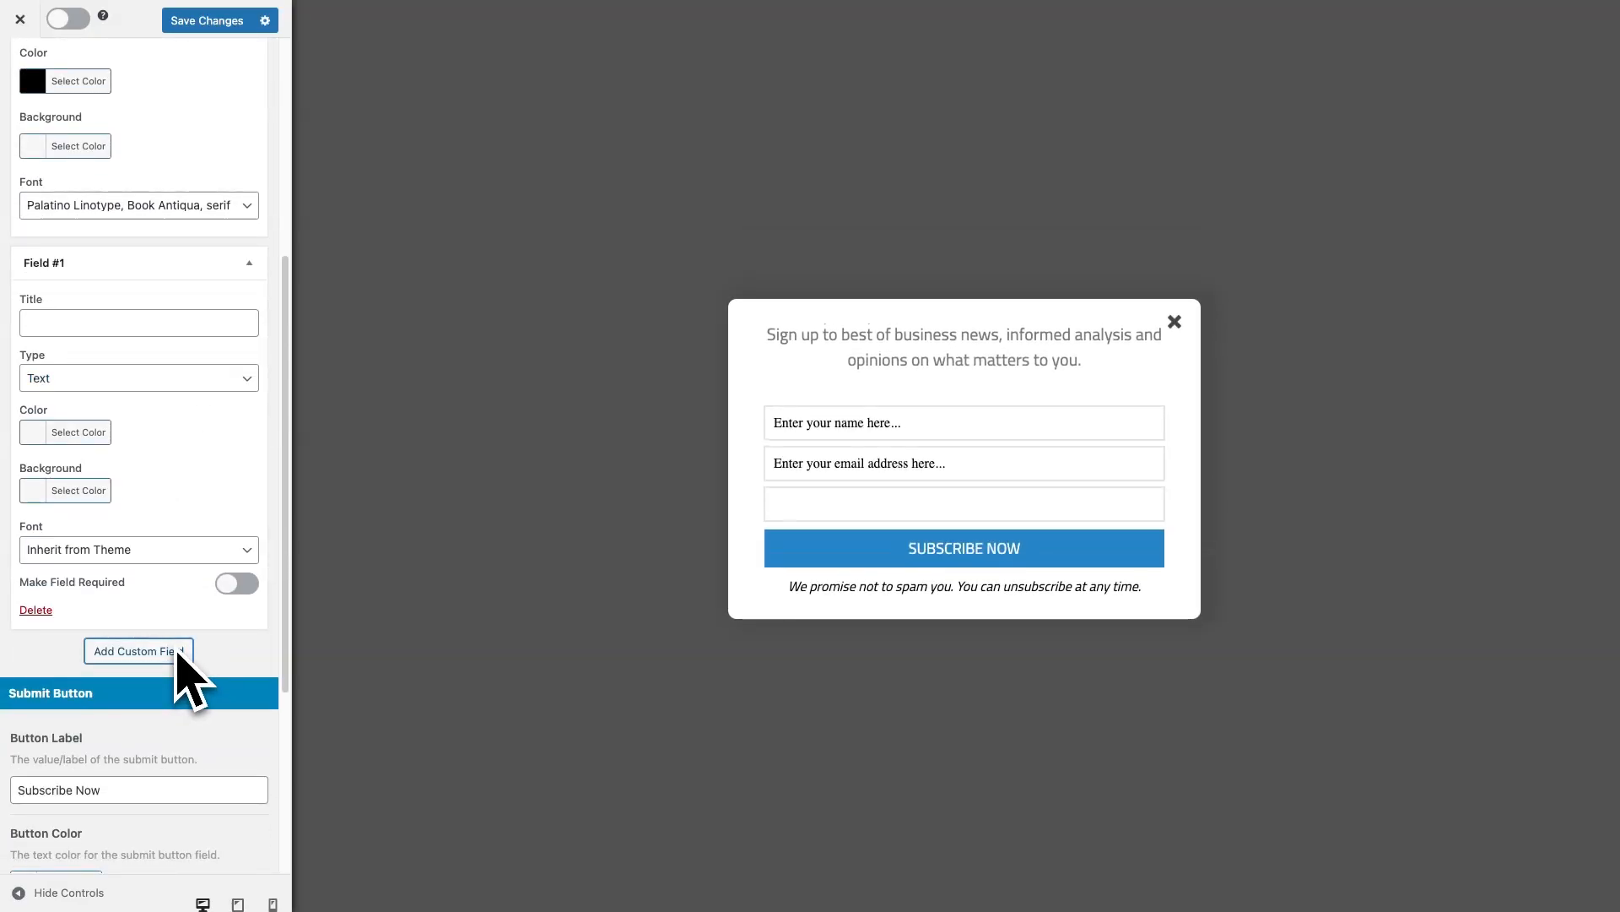
{"action": "scroll", "coordinate": [177, 658], "scroll_direction": "up", "scroll_amount": 5}
{"action": "left_click", "coordinate": [125, 784]}
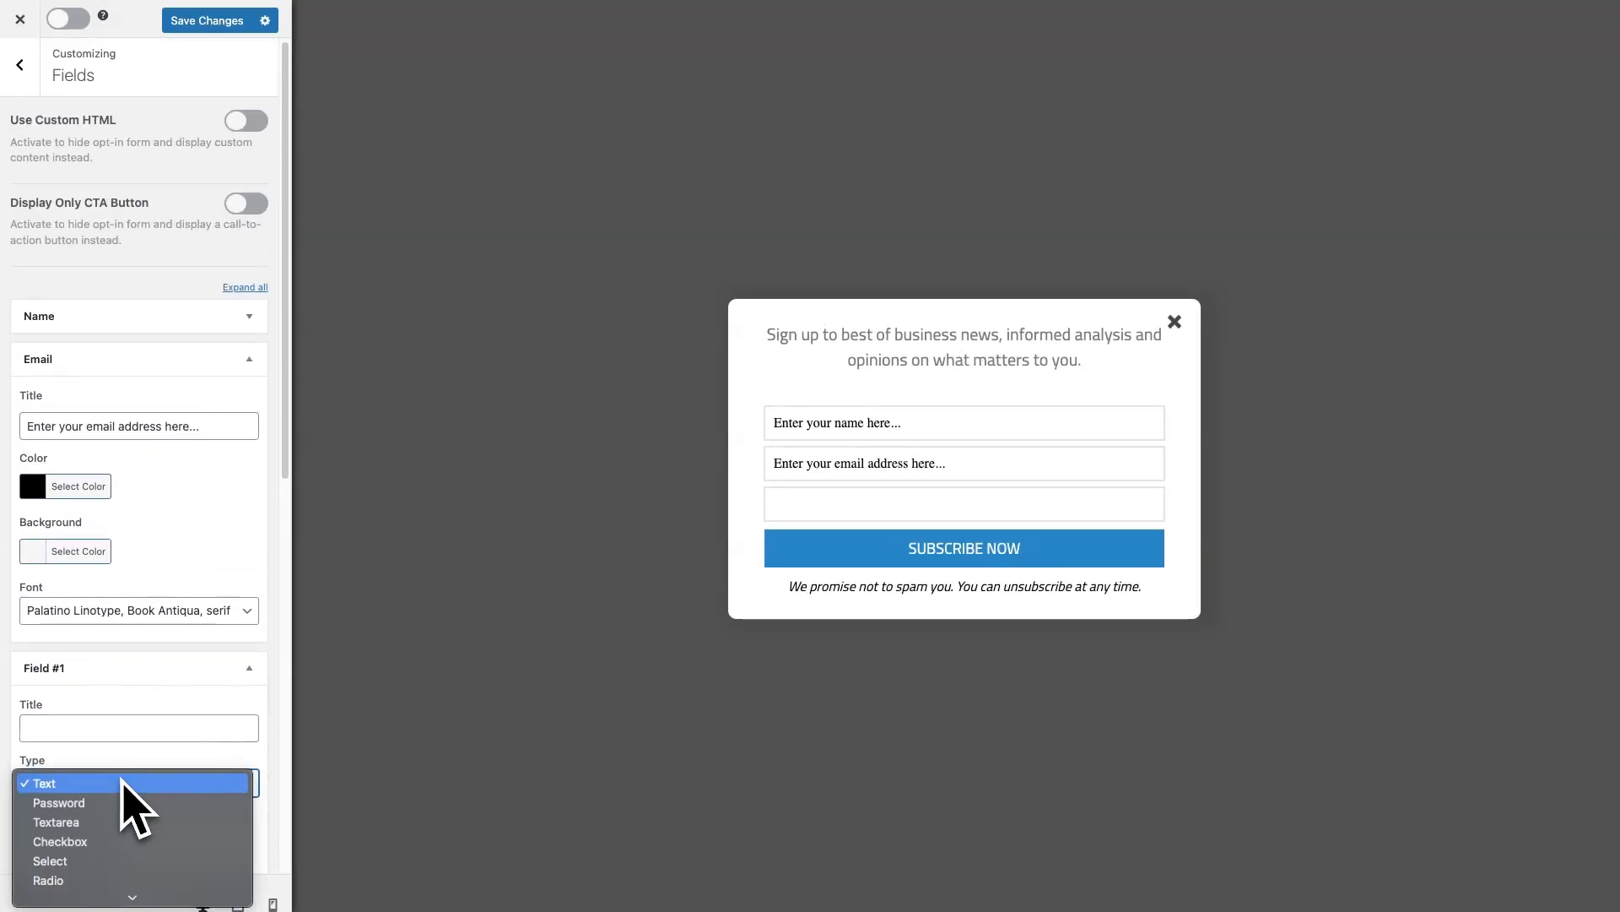
{"action": "scroll", "coordinate": [122, 782], "scroll_direction": "down", "scroll_amount": 3}
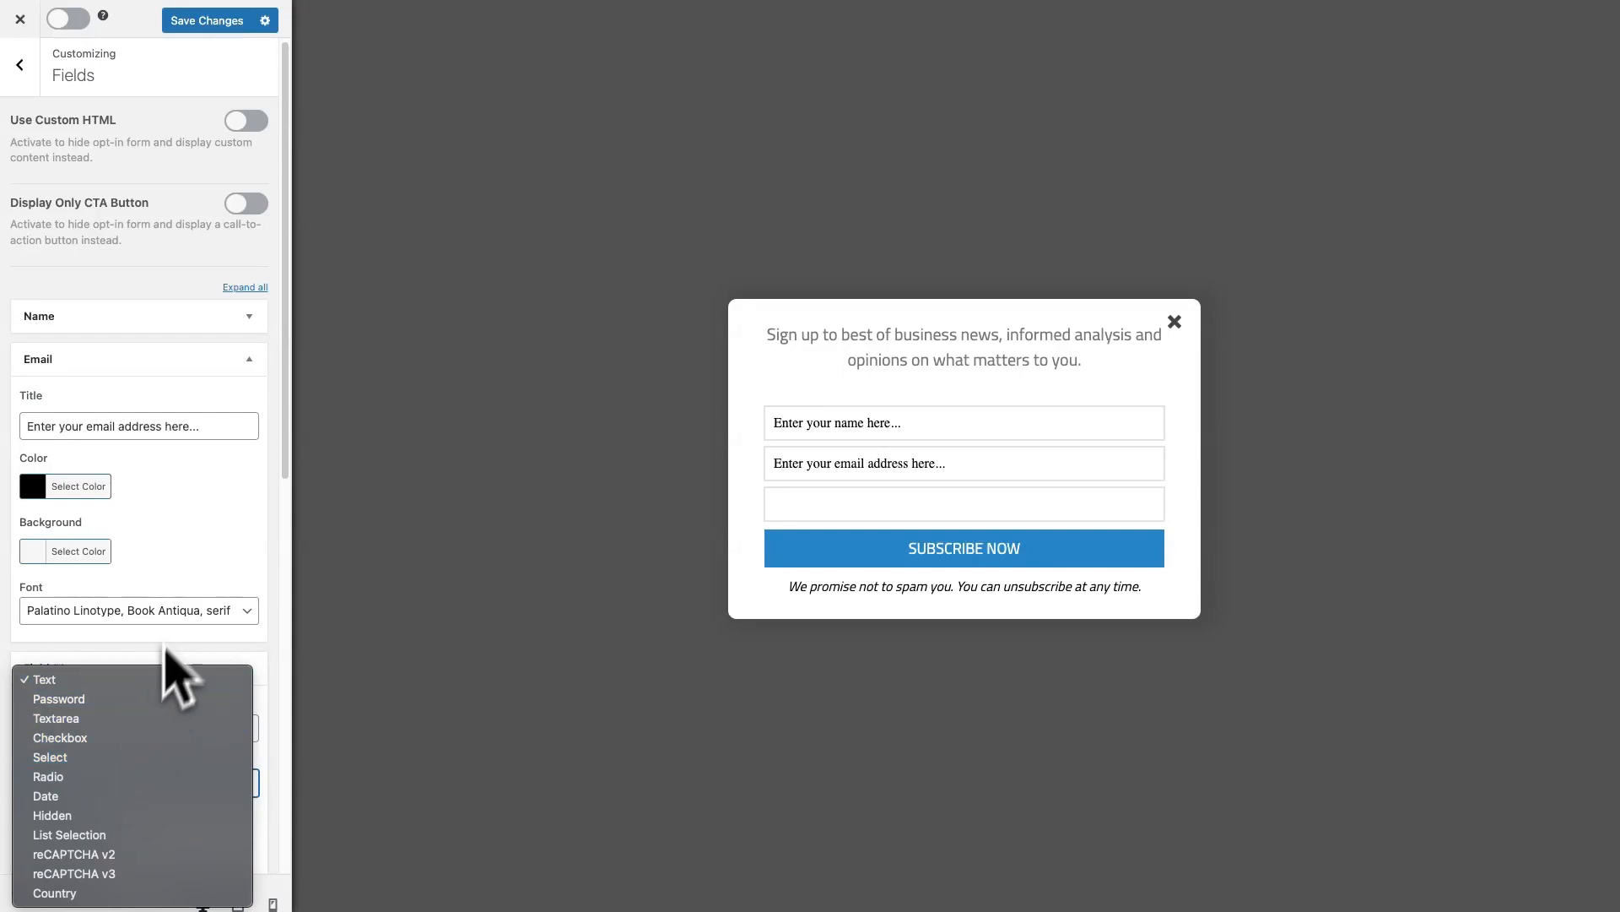
{"action": "left_click", "coordinate": [181, 579]}
{"action": "scroll", "coordinate": [213, 516], "scroll_direction": "down", "scroll_amount": 3}
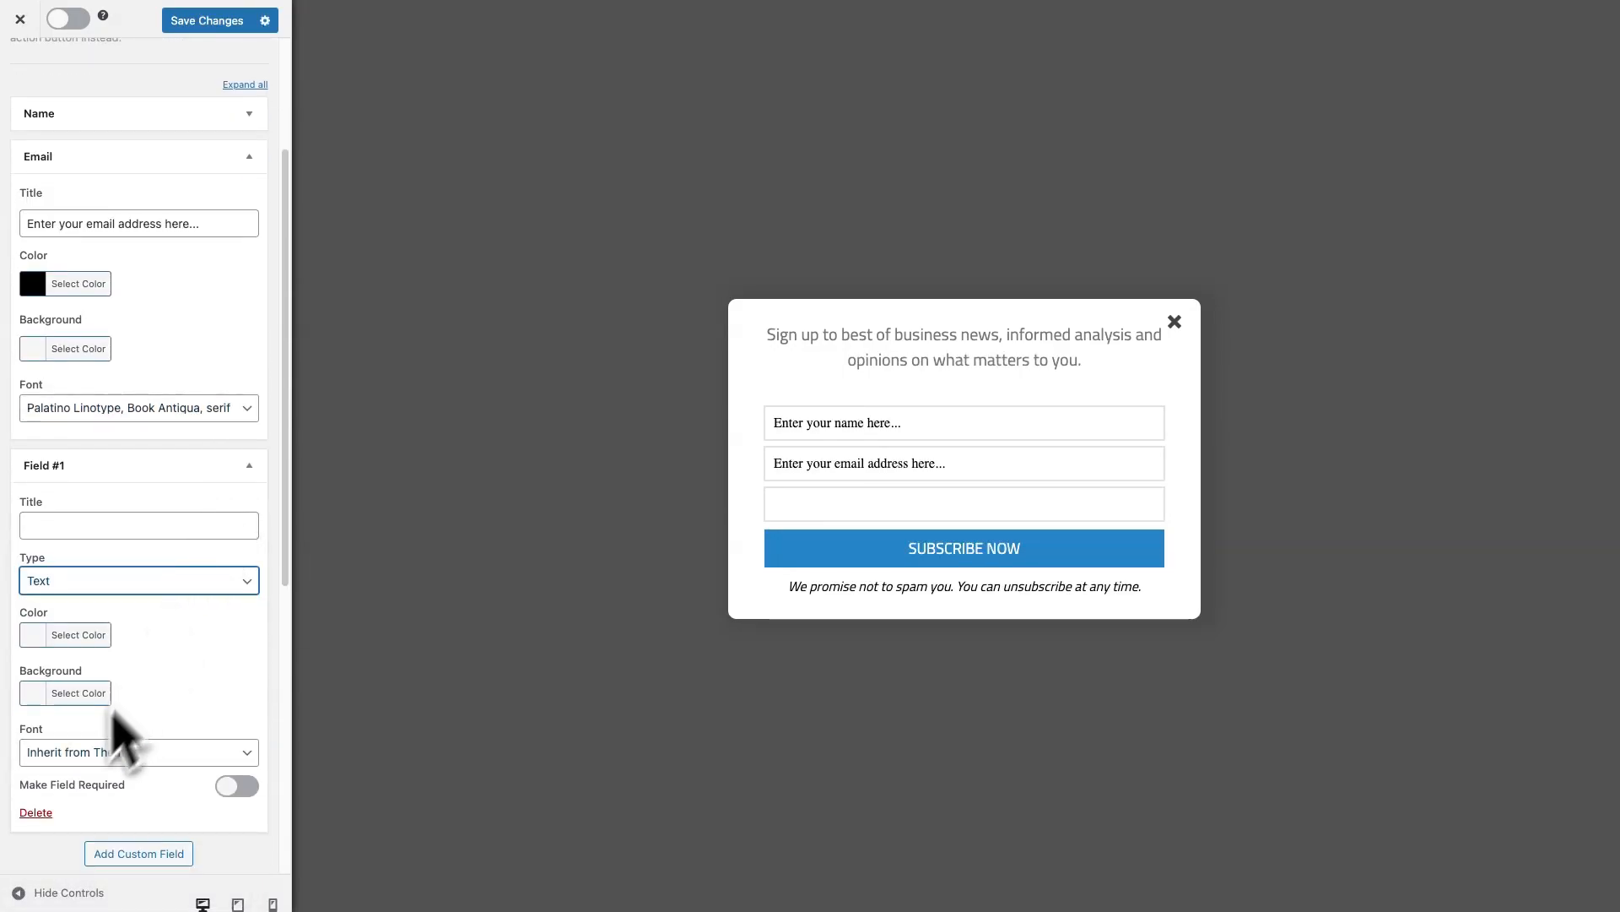
{"action": "left_click", "coordinate": [37, 812]}
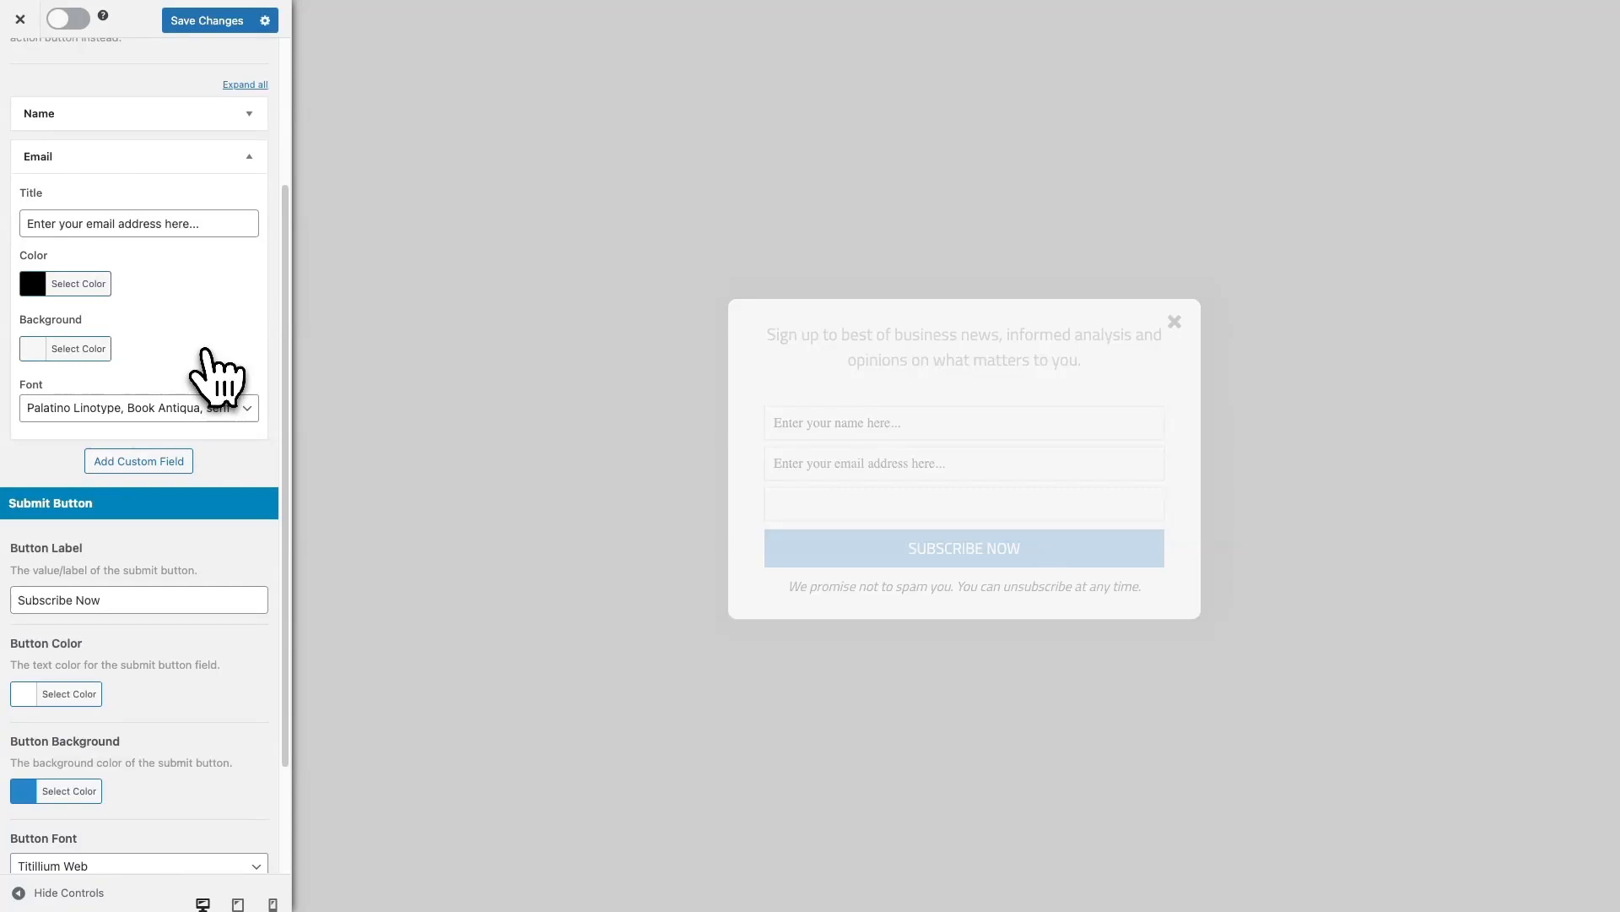
Collapse the Email field's settings and return to the optin section list.
{"action": "scroll", "coordinate": [215, 380], "scroll_direction": "up", "scroll_amount": 3}
{"action": "left_click", "coordinate": [249, 360]}
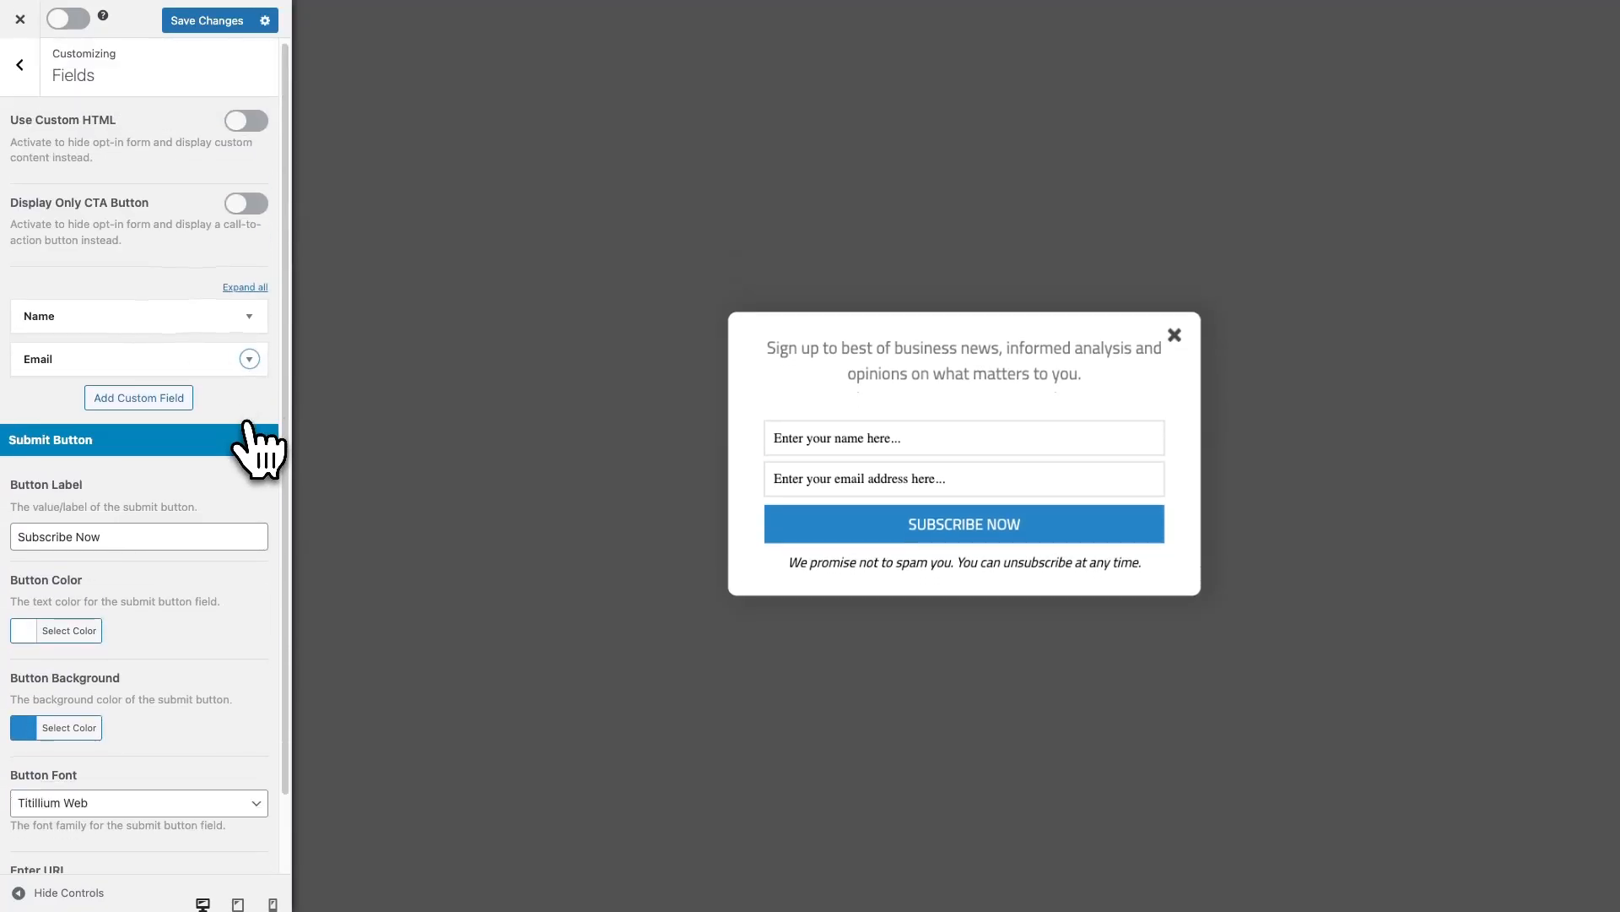
{"action": "scroll", "coordinate": [251, 405], "scroll_direction": "down", "scroll_amount": 2}
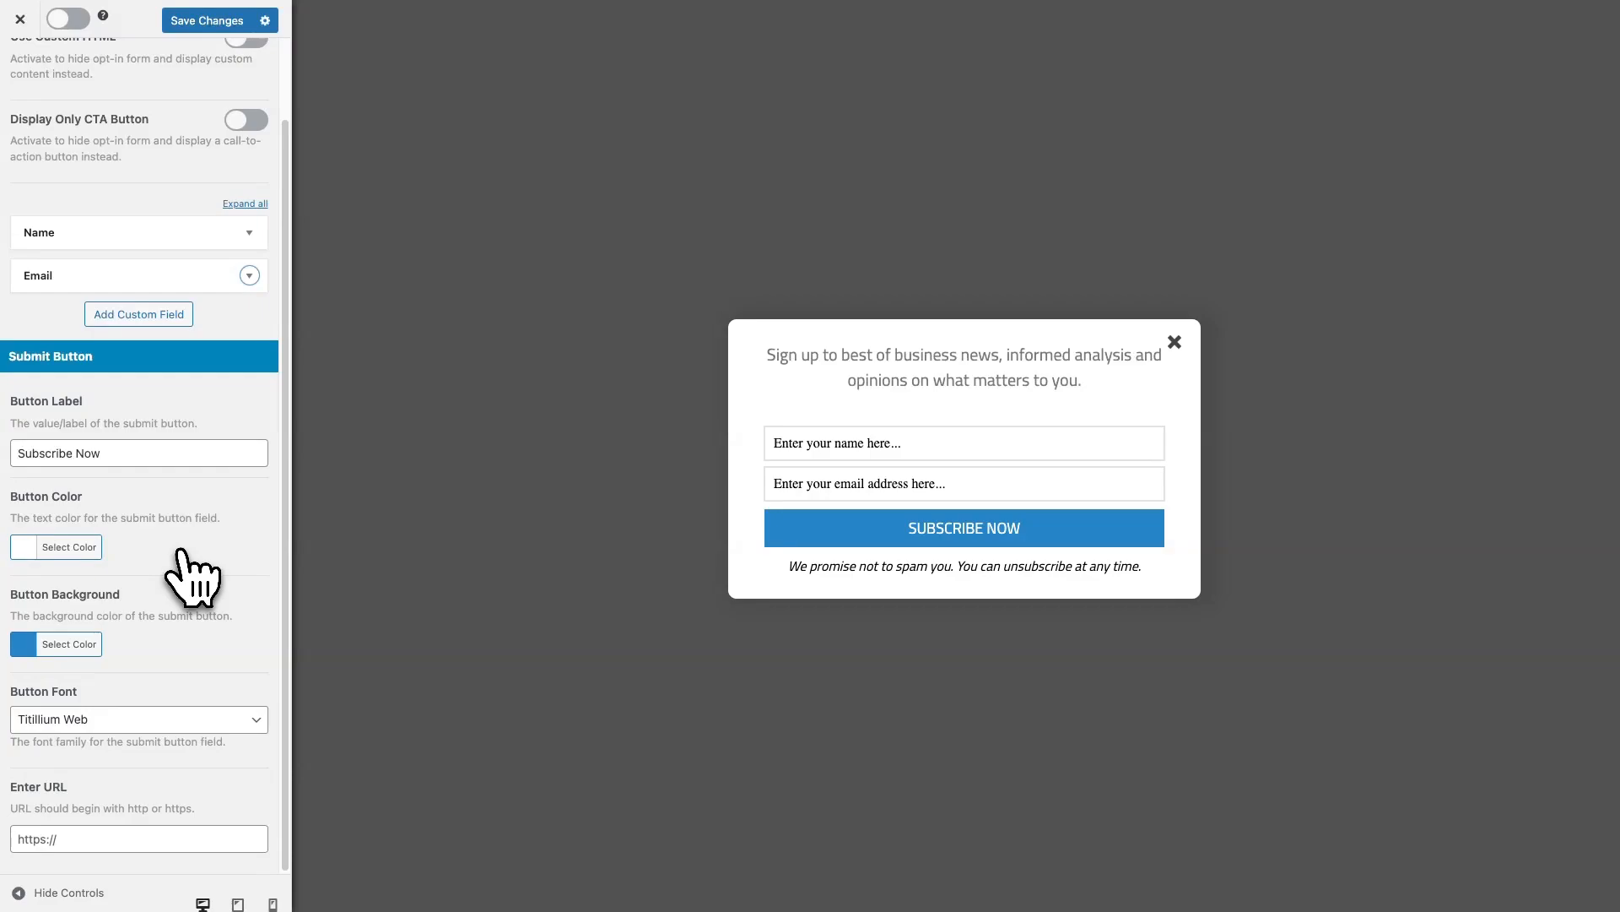
{"action": "scroll", "coordinate": [211, 507], "scroll_direction": "up", "scroll_amount": 2}
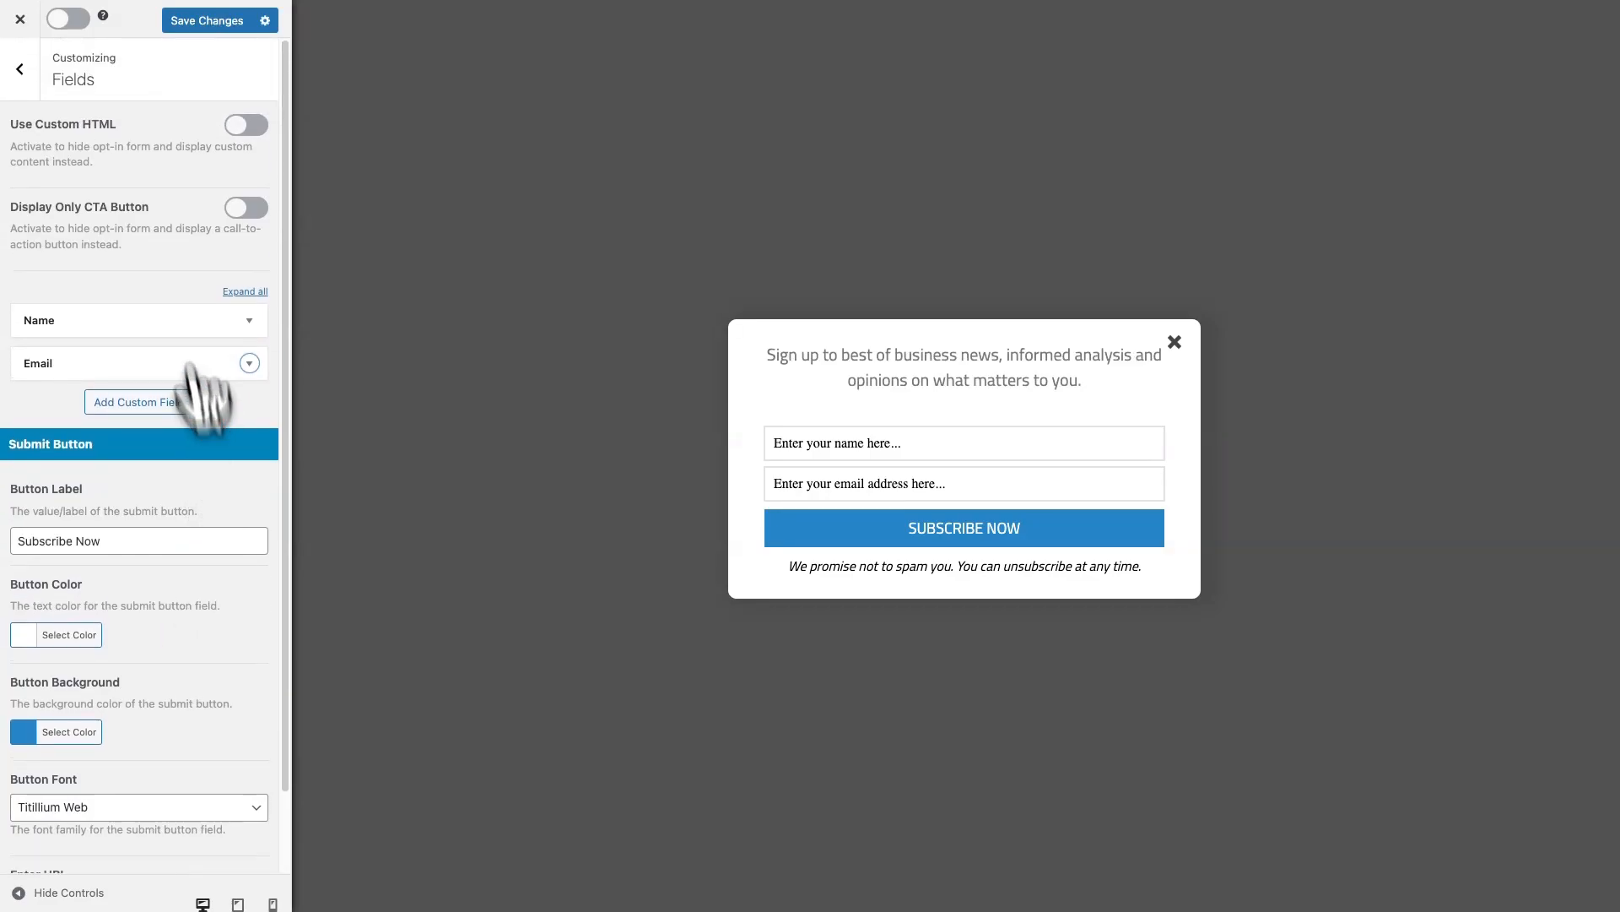
{"action": "left_click", "coordinate": [34, 76]}
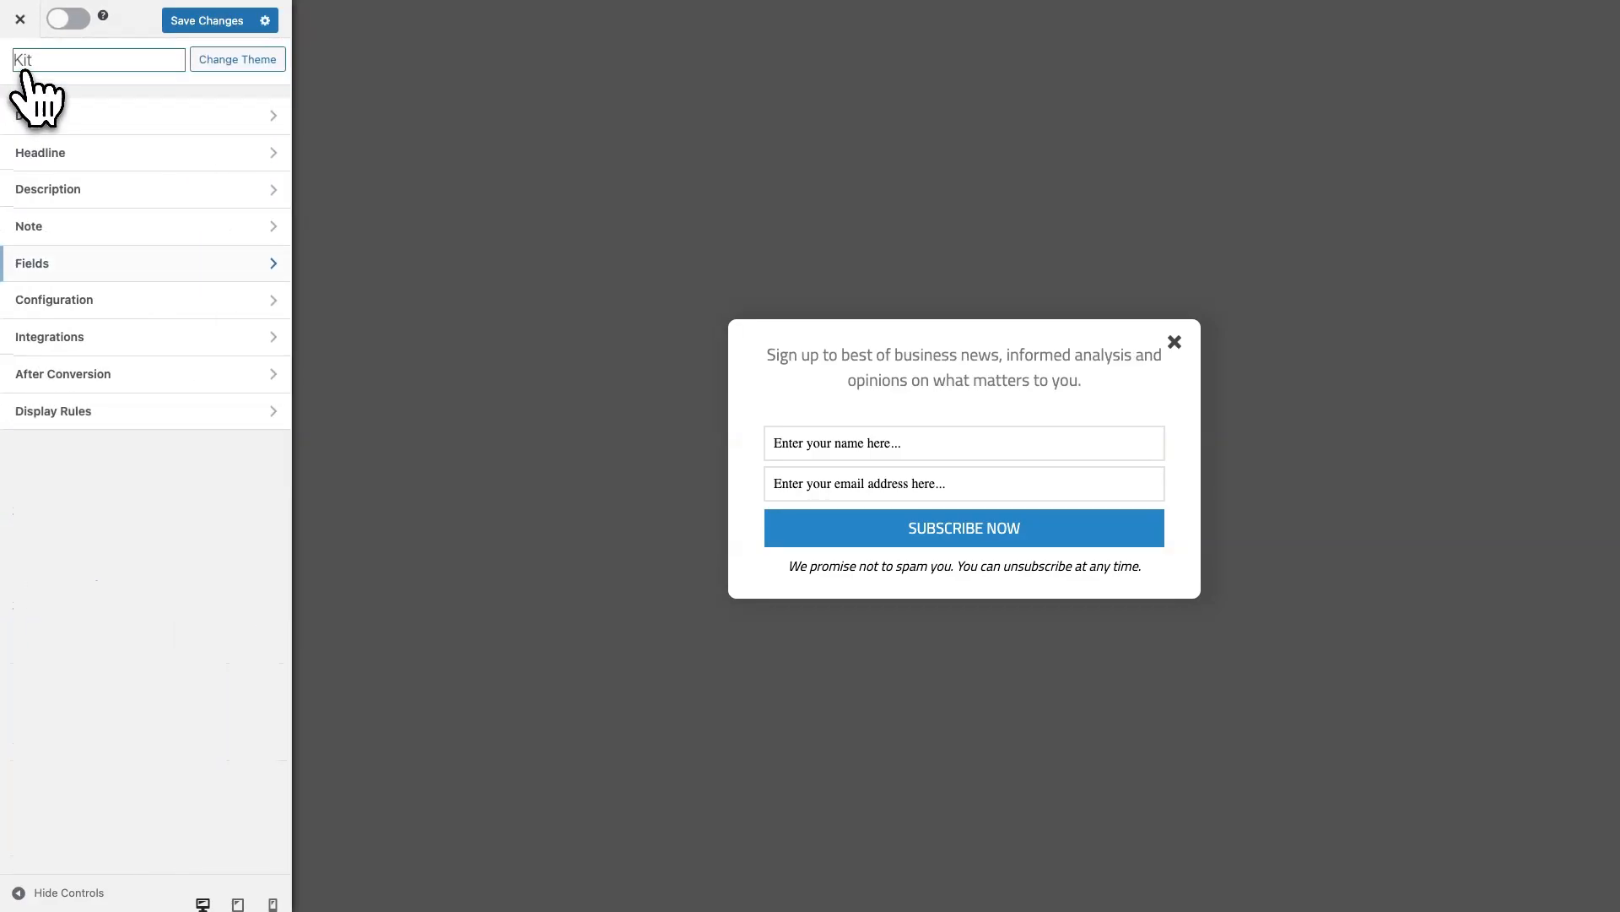
In Configuration, keep Sound Effect at None and switch off Remove MailOptin Branding.
{"action": "left_click", "coordinate": [142, 299]}
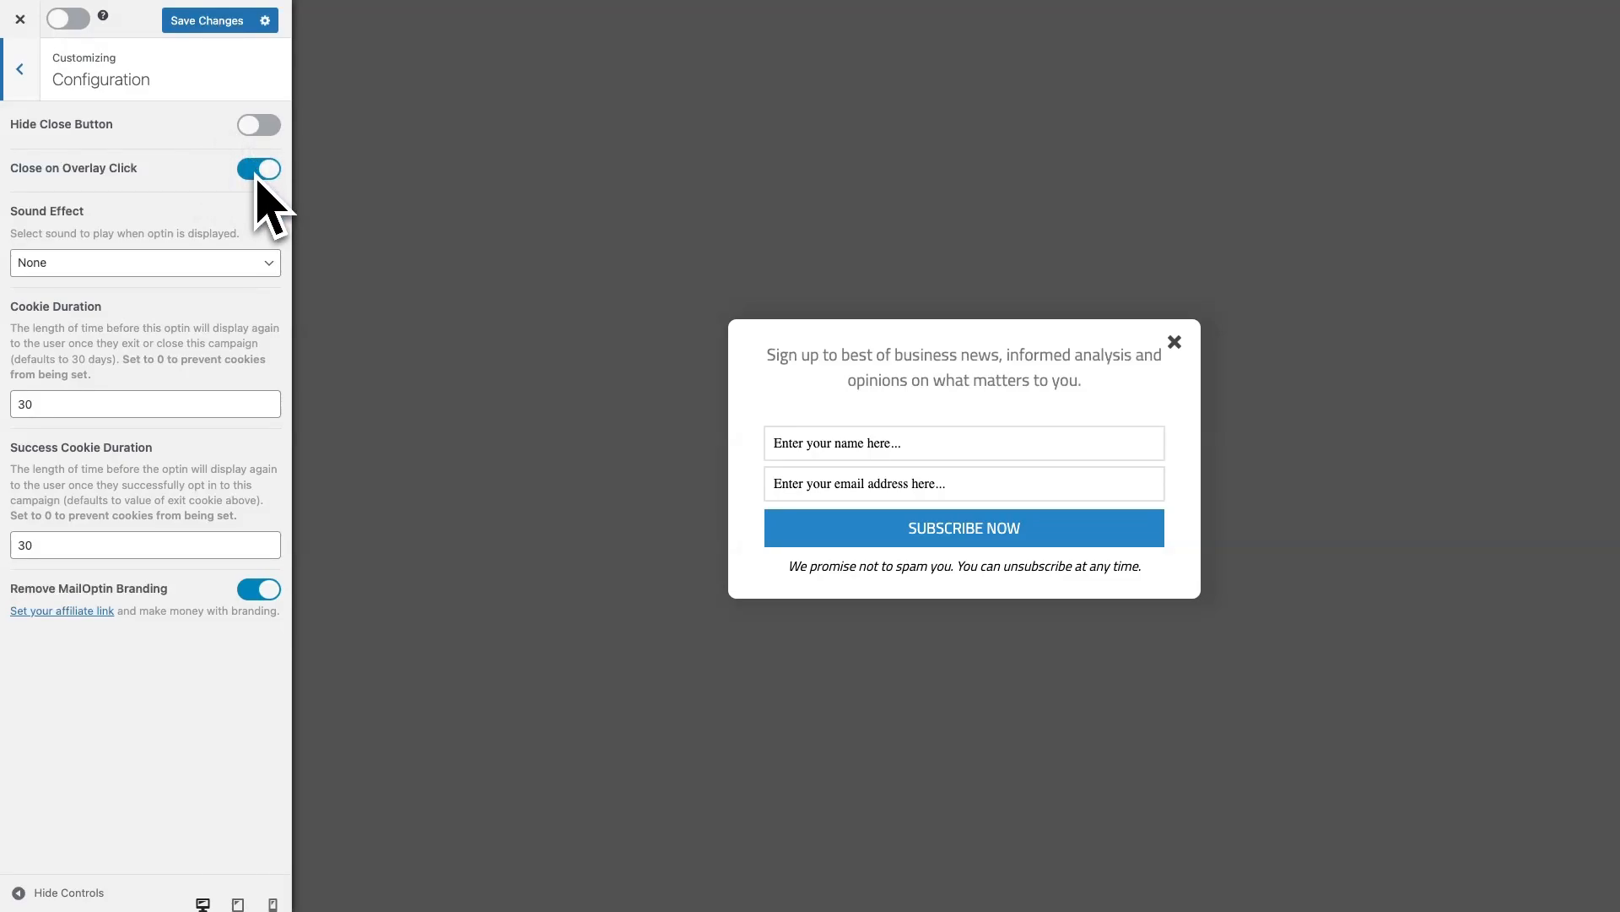
{"action": "left_click", "coordinate": [253, 263]}
{"action": "left_click", "coordinate": [229, 262]}
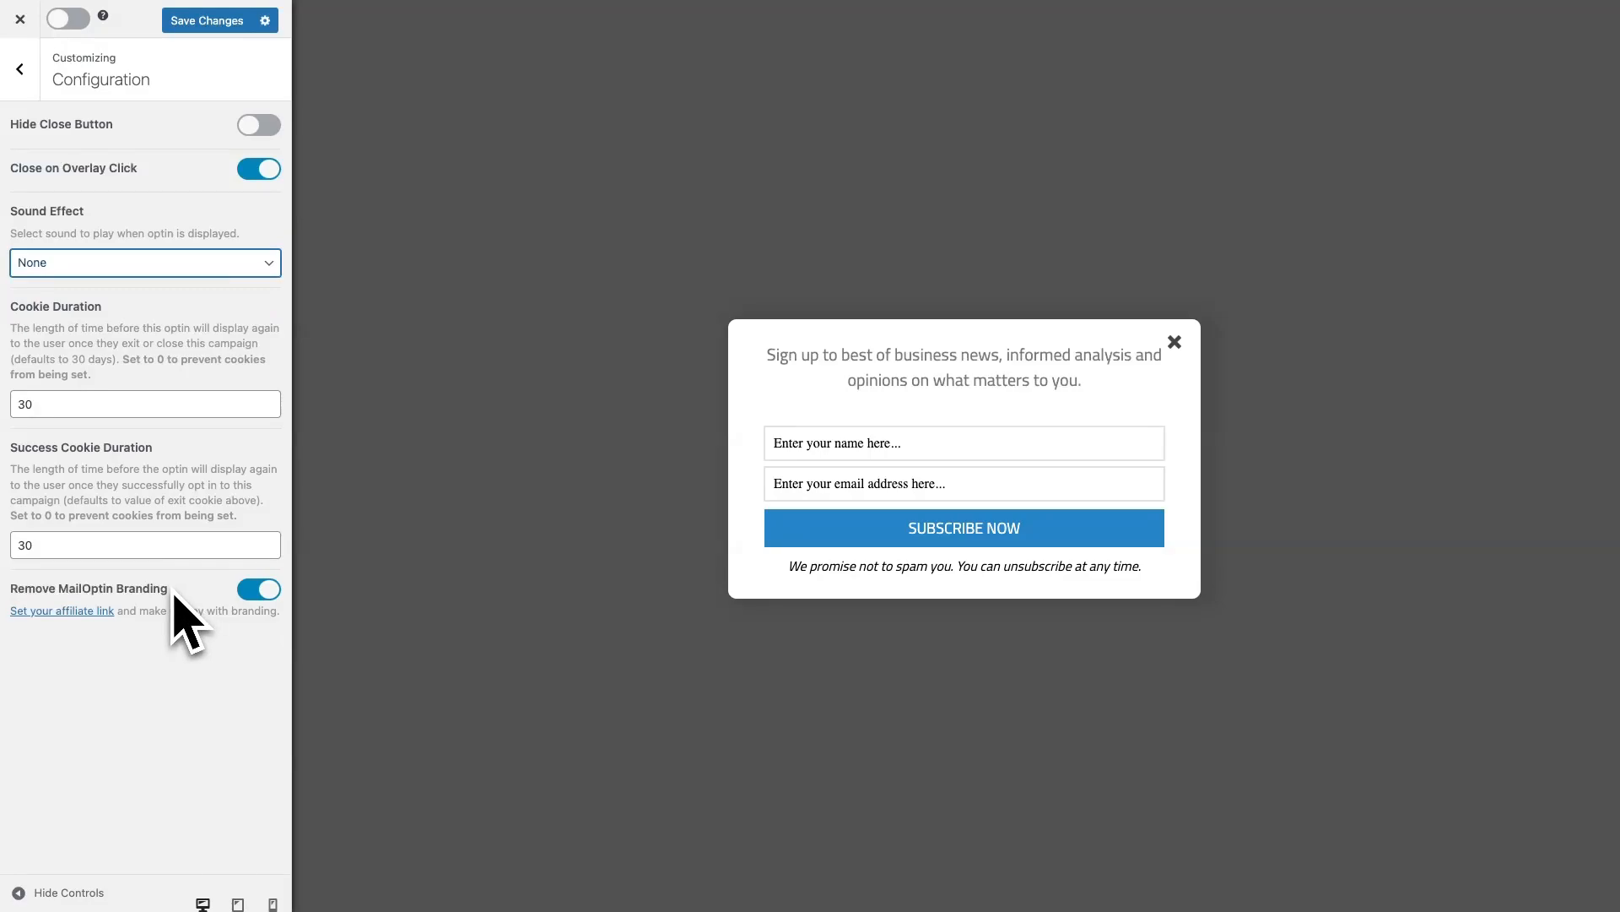
{"action": "left_click", "coordinate": [271, 591]}
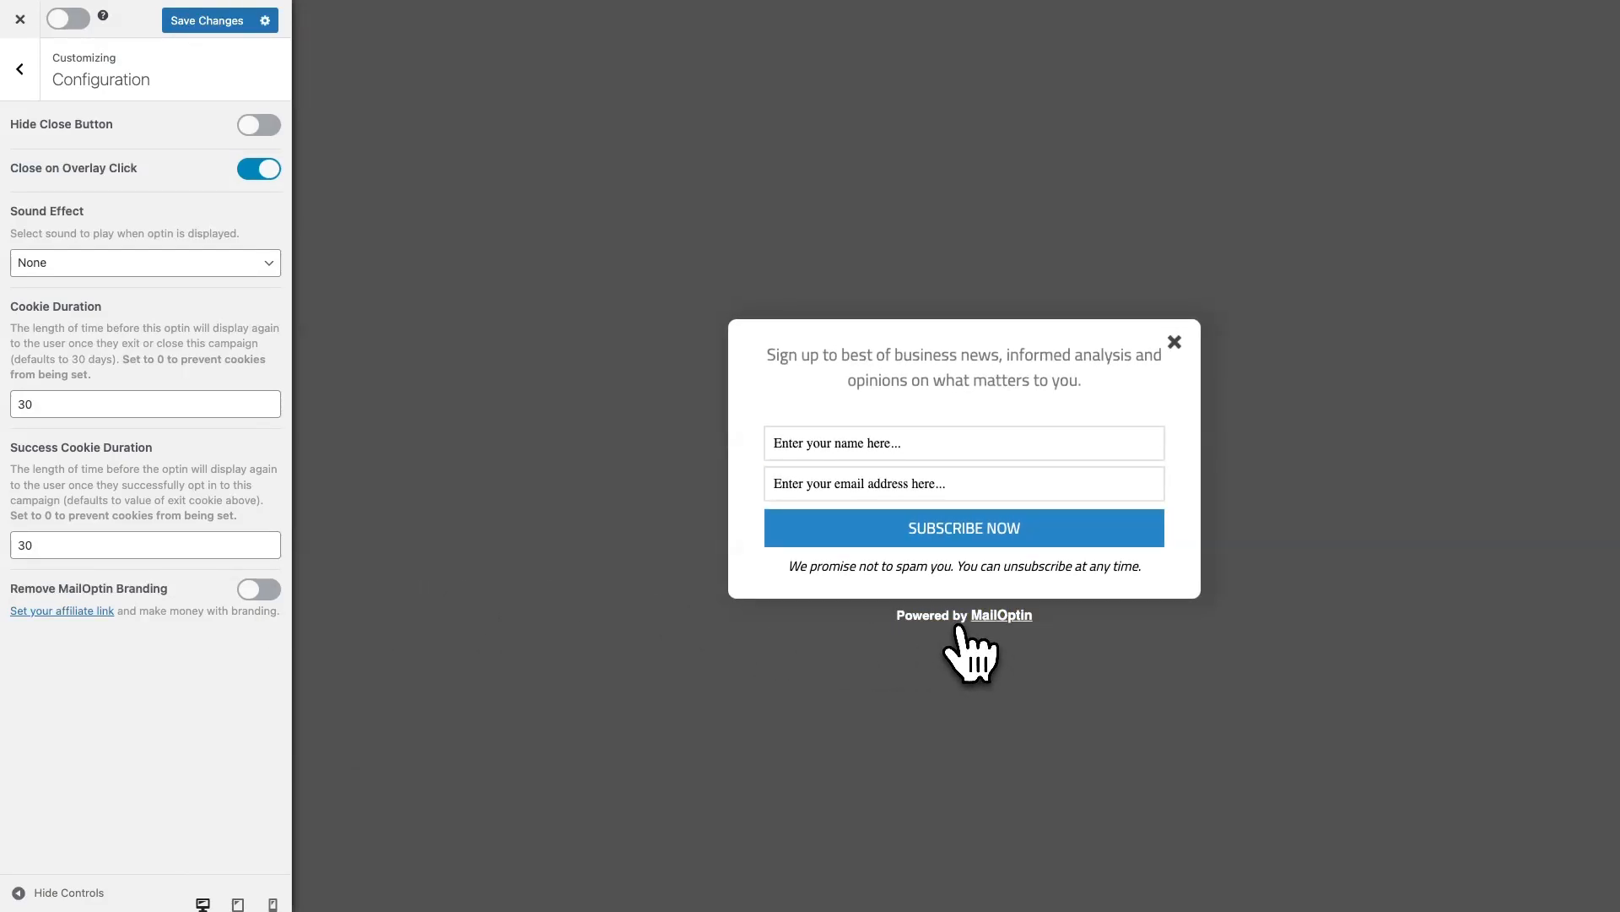
{"action": "left_click", "coordinate": [12, 72]}
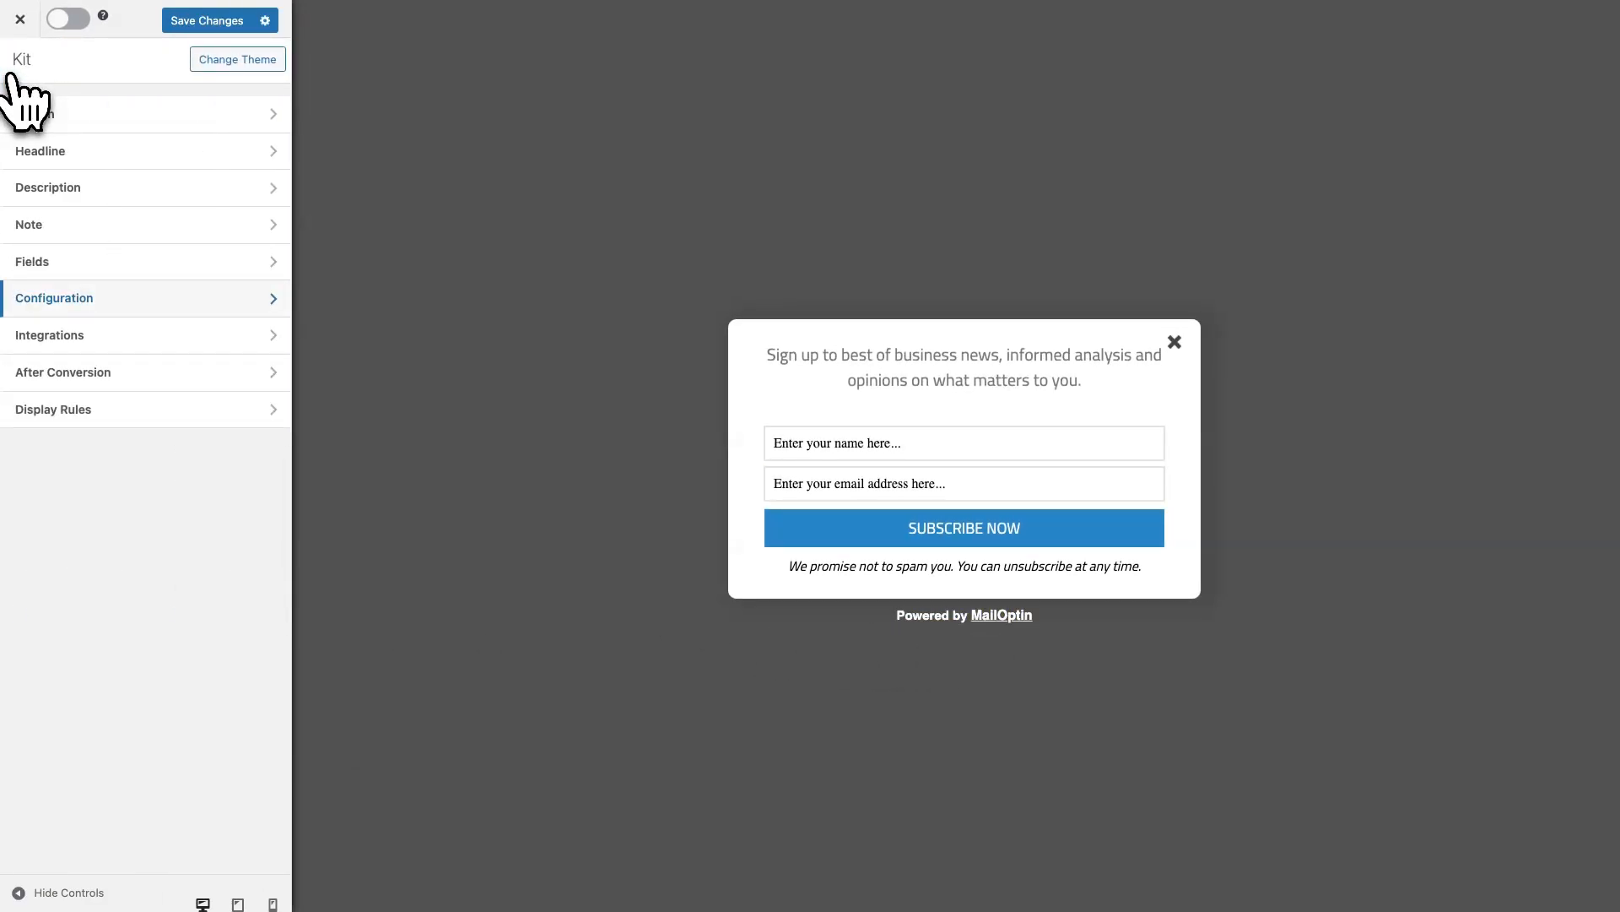
Add a ConvertKit integration using the first ConvertKit form and the 'dddd' subscriber sequence.
{"action": "left_click", "coordinate": [145, 342]}
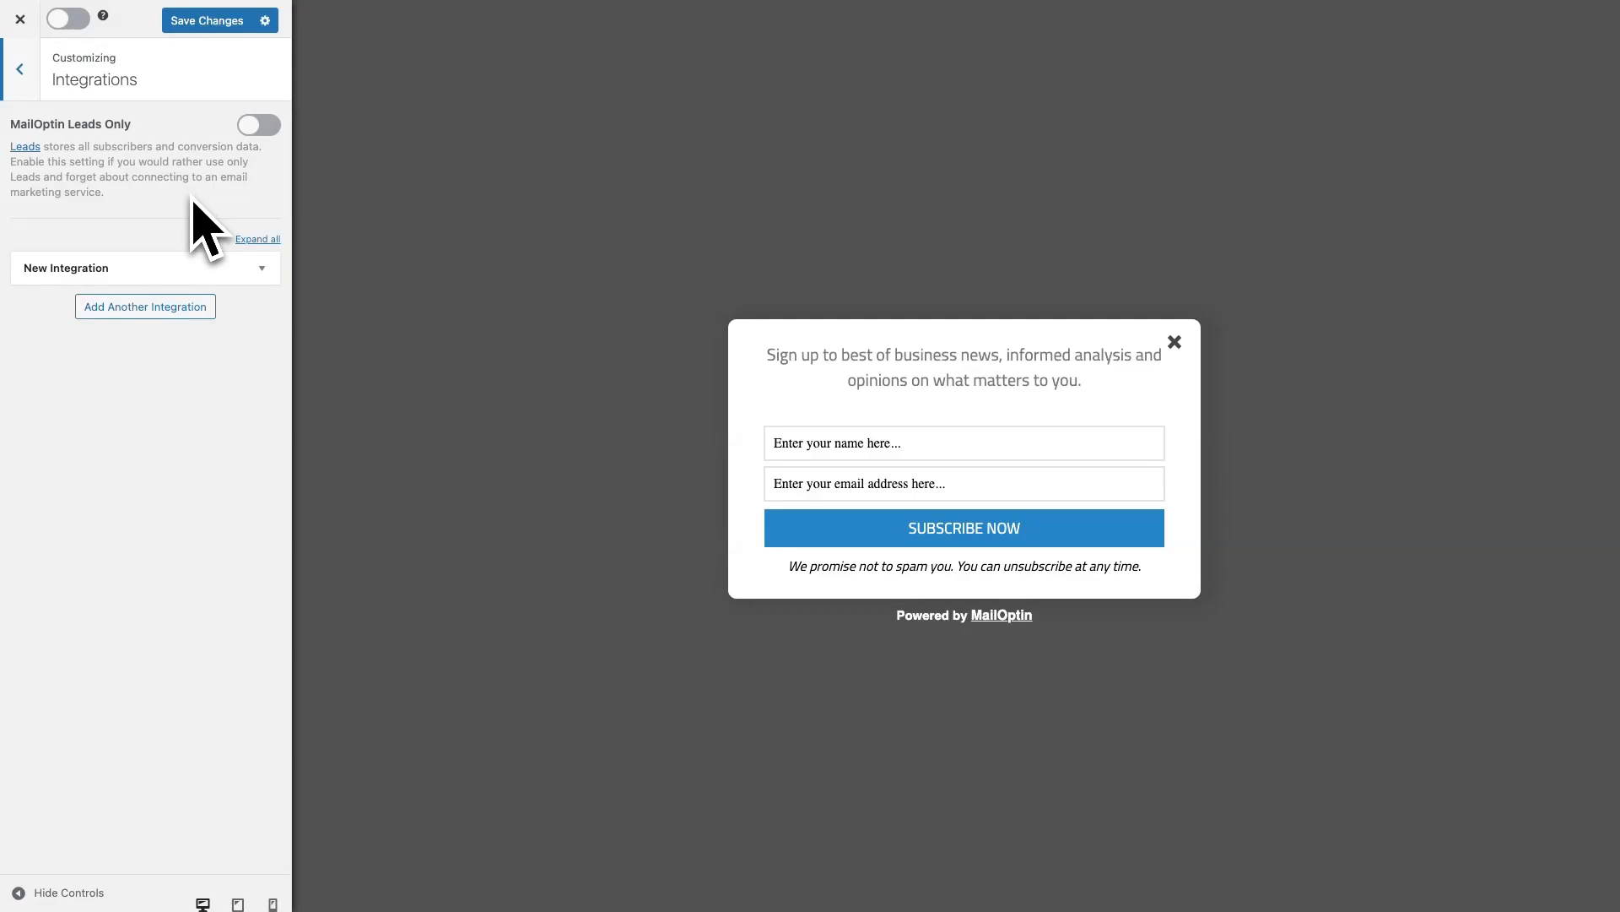
{"action": "left_click", "coordinate": [261, 268]}
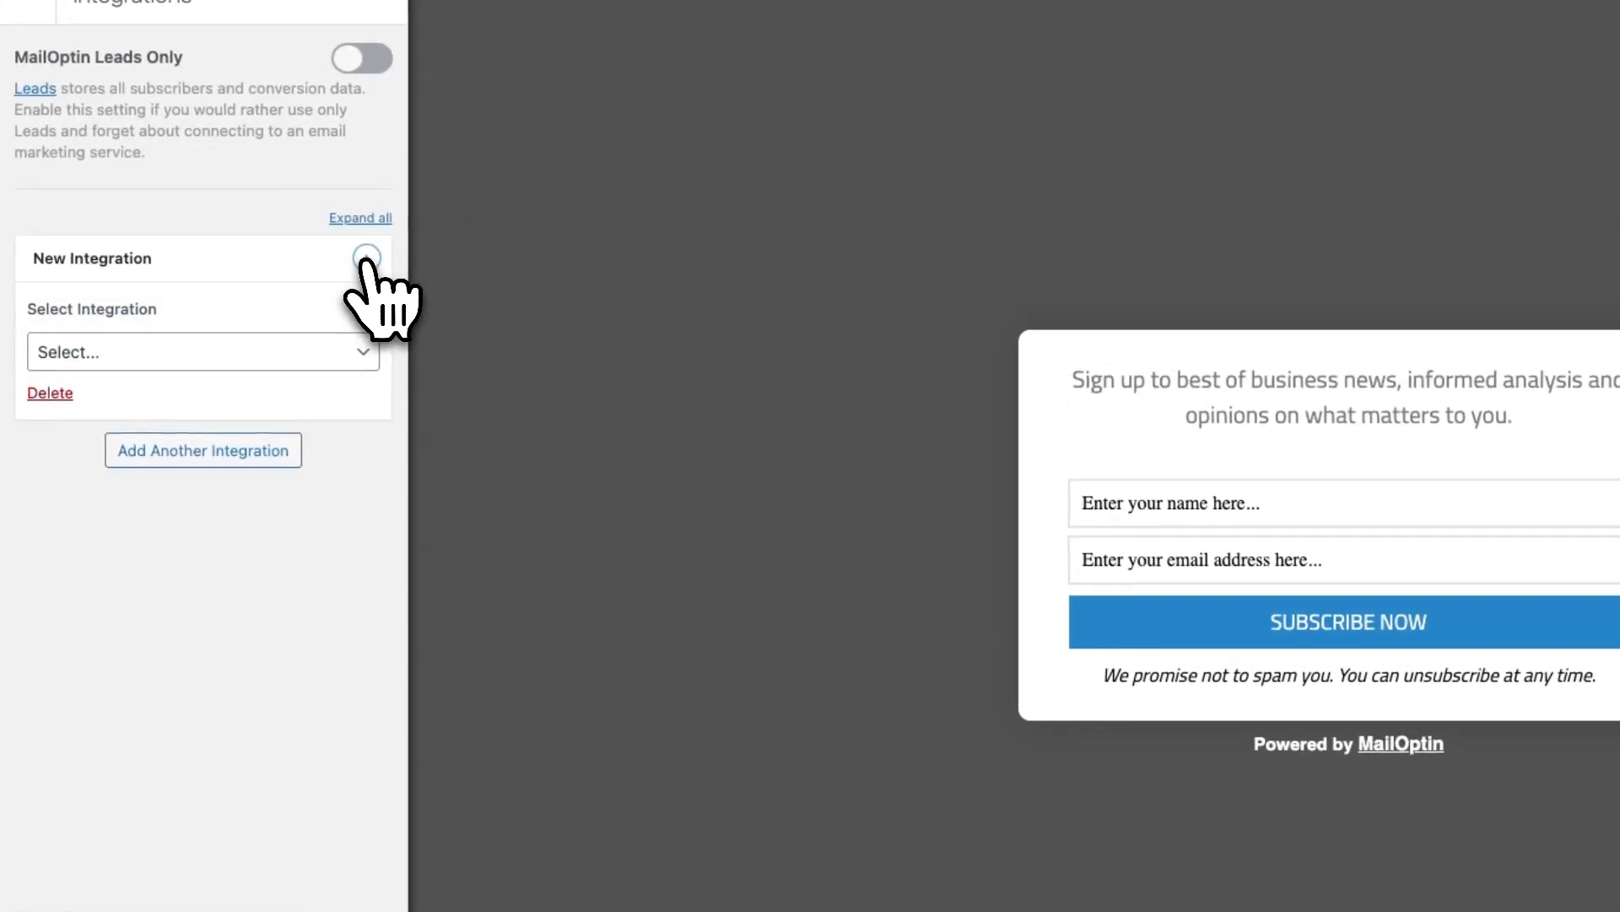
{"action": "left_click", "coordinate": [366, 353]}
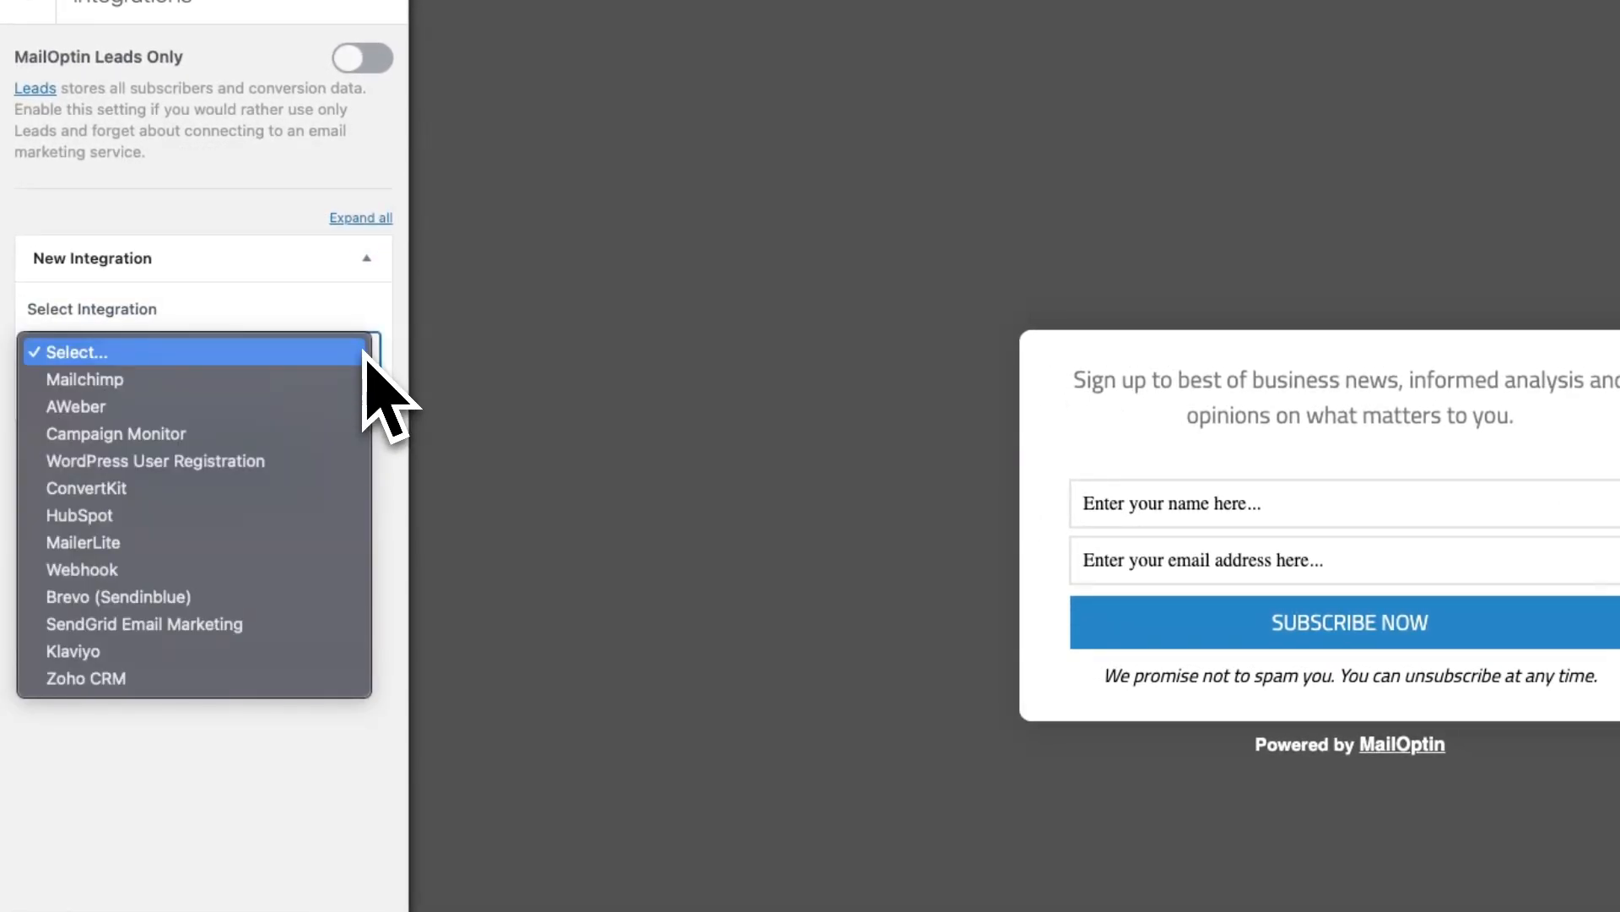
{"action": "left_click", "coordinate": [111, 489]}
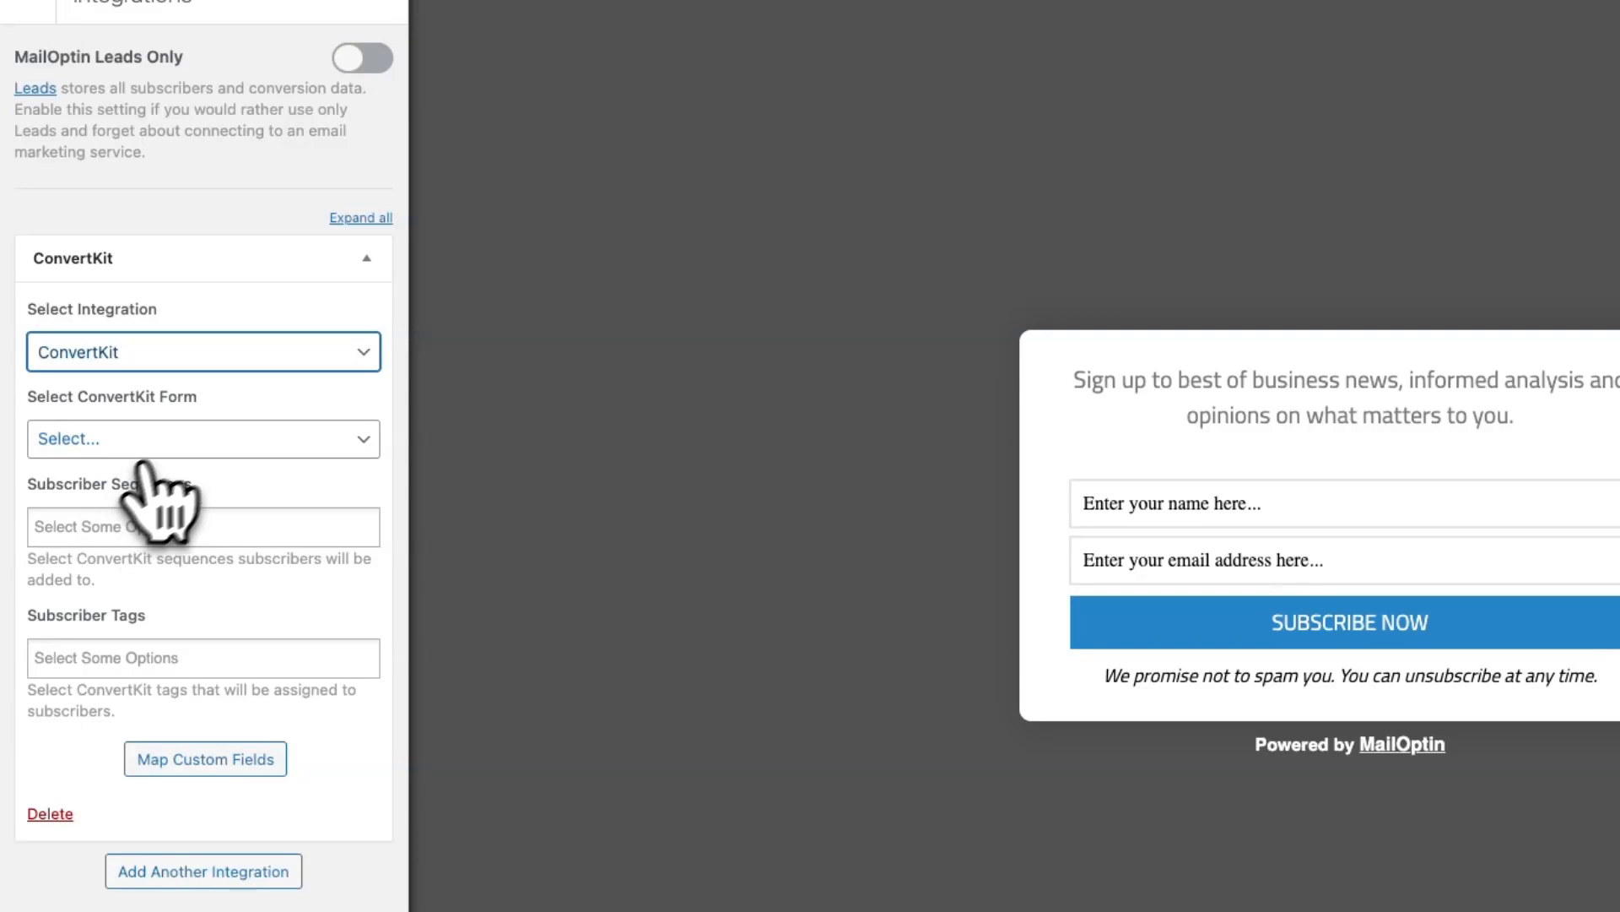
{"action": "left_click", "coordinate": [199, 438]}
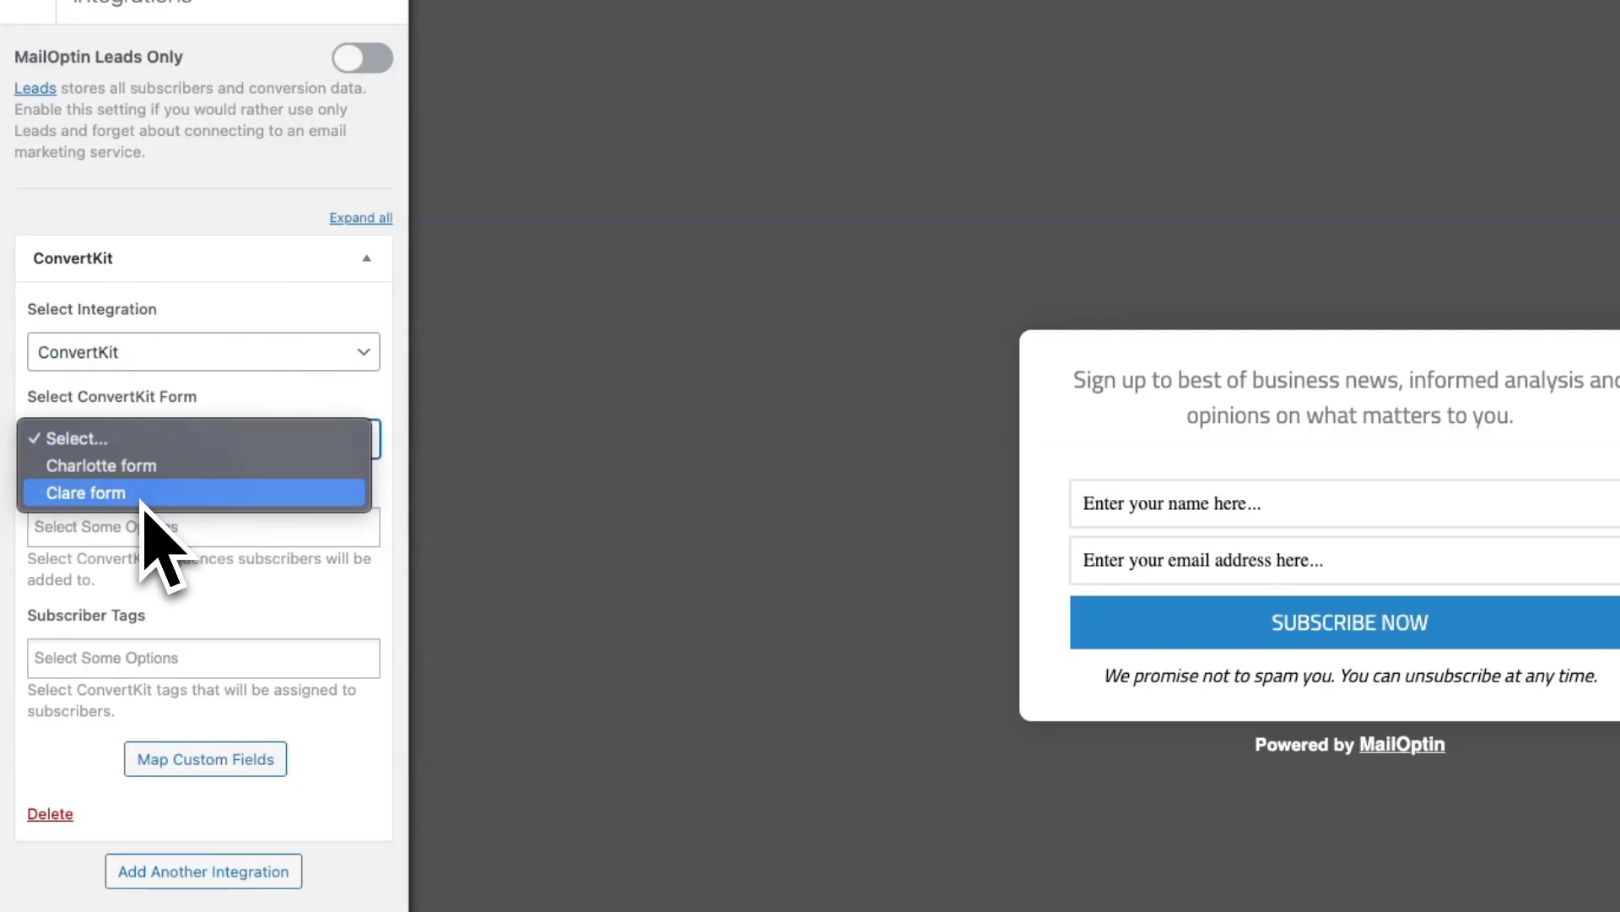
{"action": "left_click", "coordinate": [150, 473]}
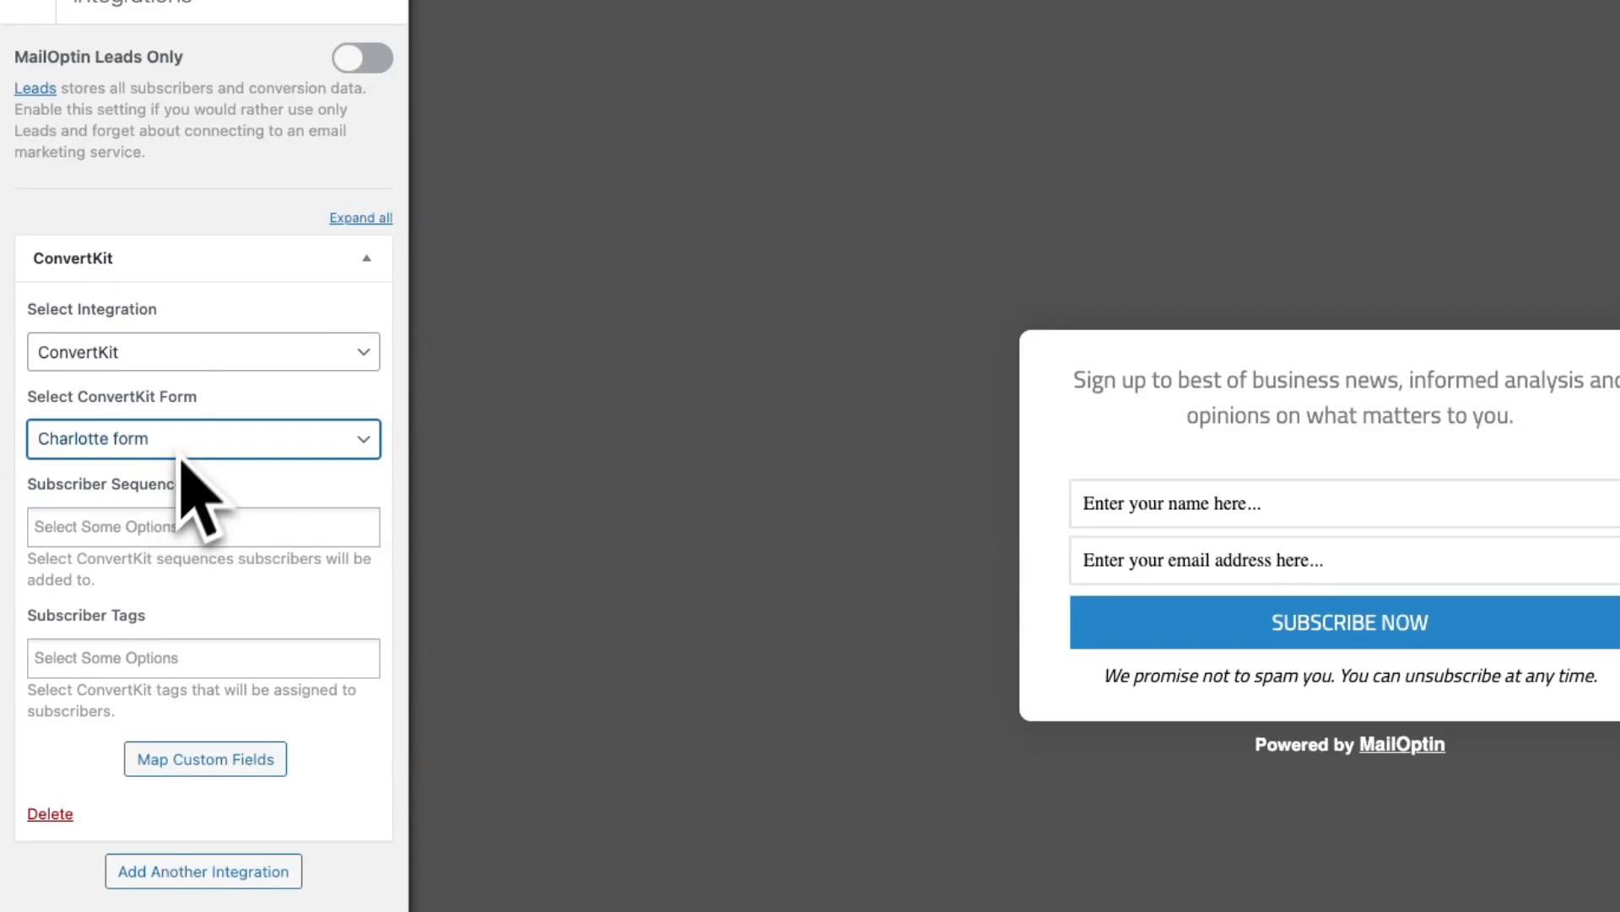
{"action": "left_click", "coordinate": [190, 532]}
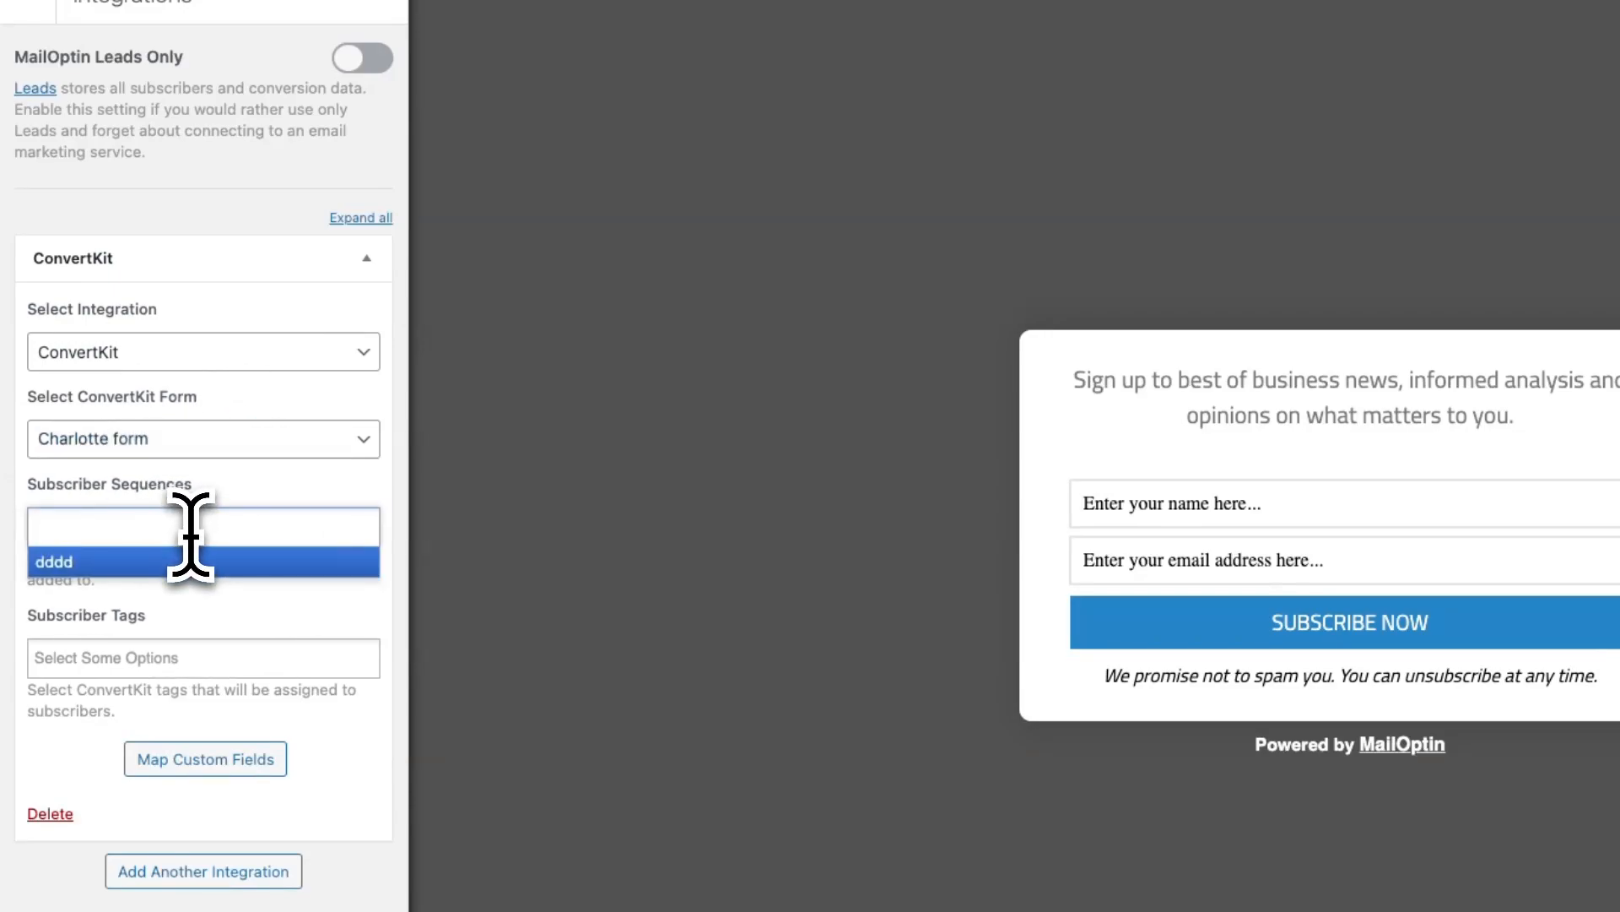
{"action": "left_click", "coordinate": [84, 562]}
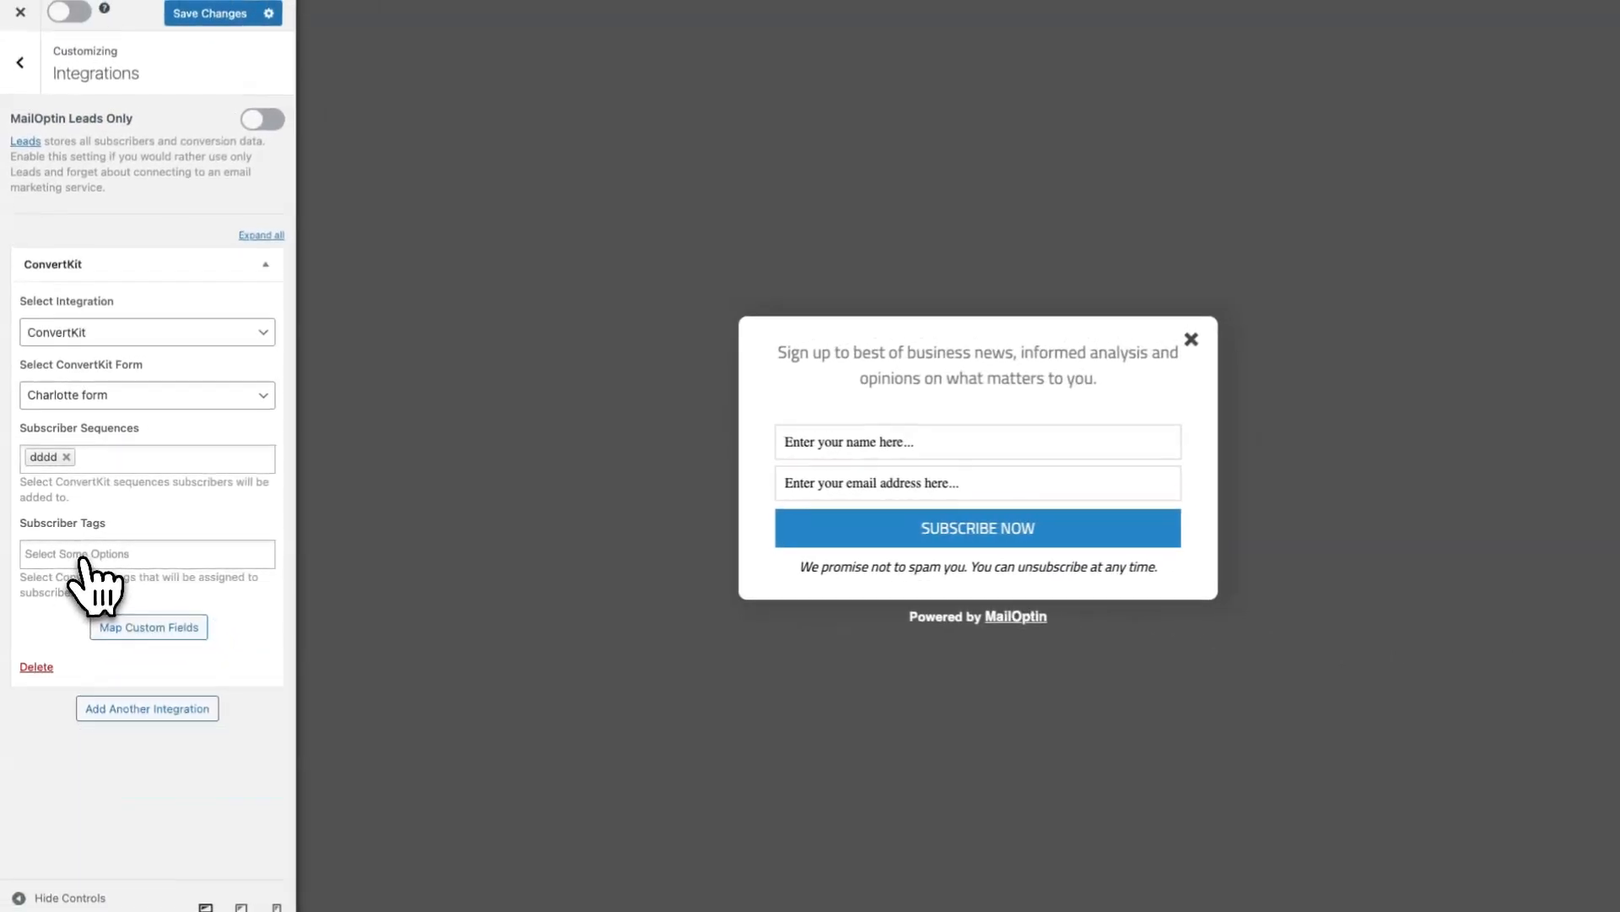
Check the After Conversion 'Thanks for subscribing!' message and autoresponder settings, then view Display Rules.
{"action": "left_click", "coordinate": [19, 71]}
{"action": "left_click", "coordinate": [105, 380]}
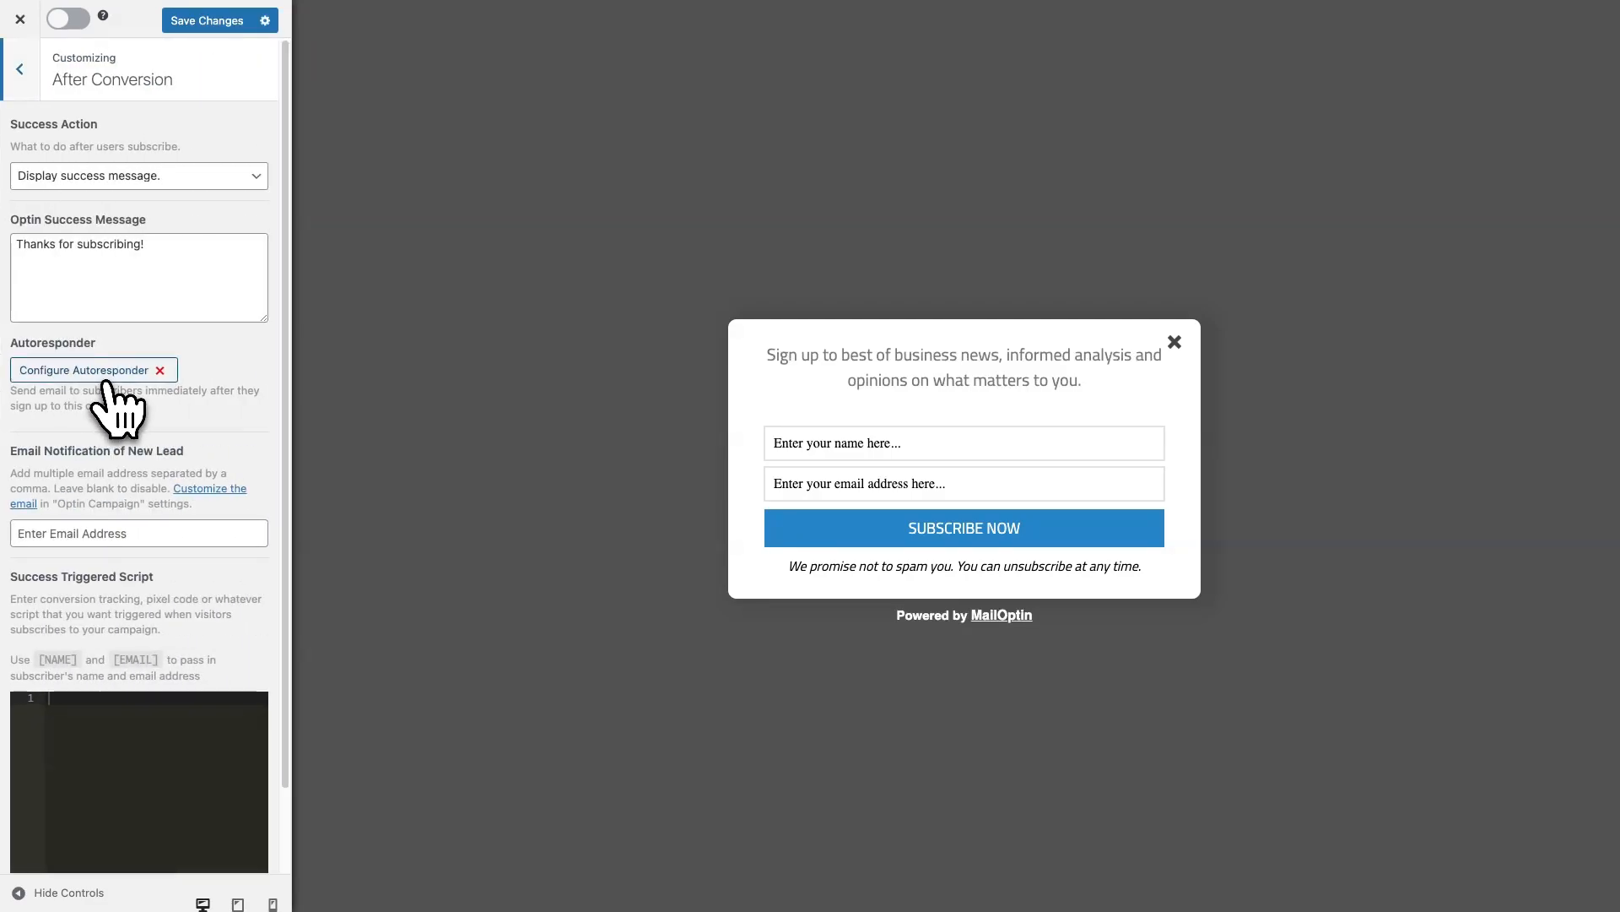
{"action": "scroll", "coordinate": [106, 406], "scroll_direction": "down", "scroll_amount": 2}
{"action": "scroll", "coordinate": [106, 405], "scroll_direction": "up", "scroll_amount": 2}
{"action": "left_click", "coordinate": [101, 371]}
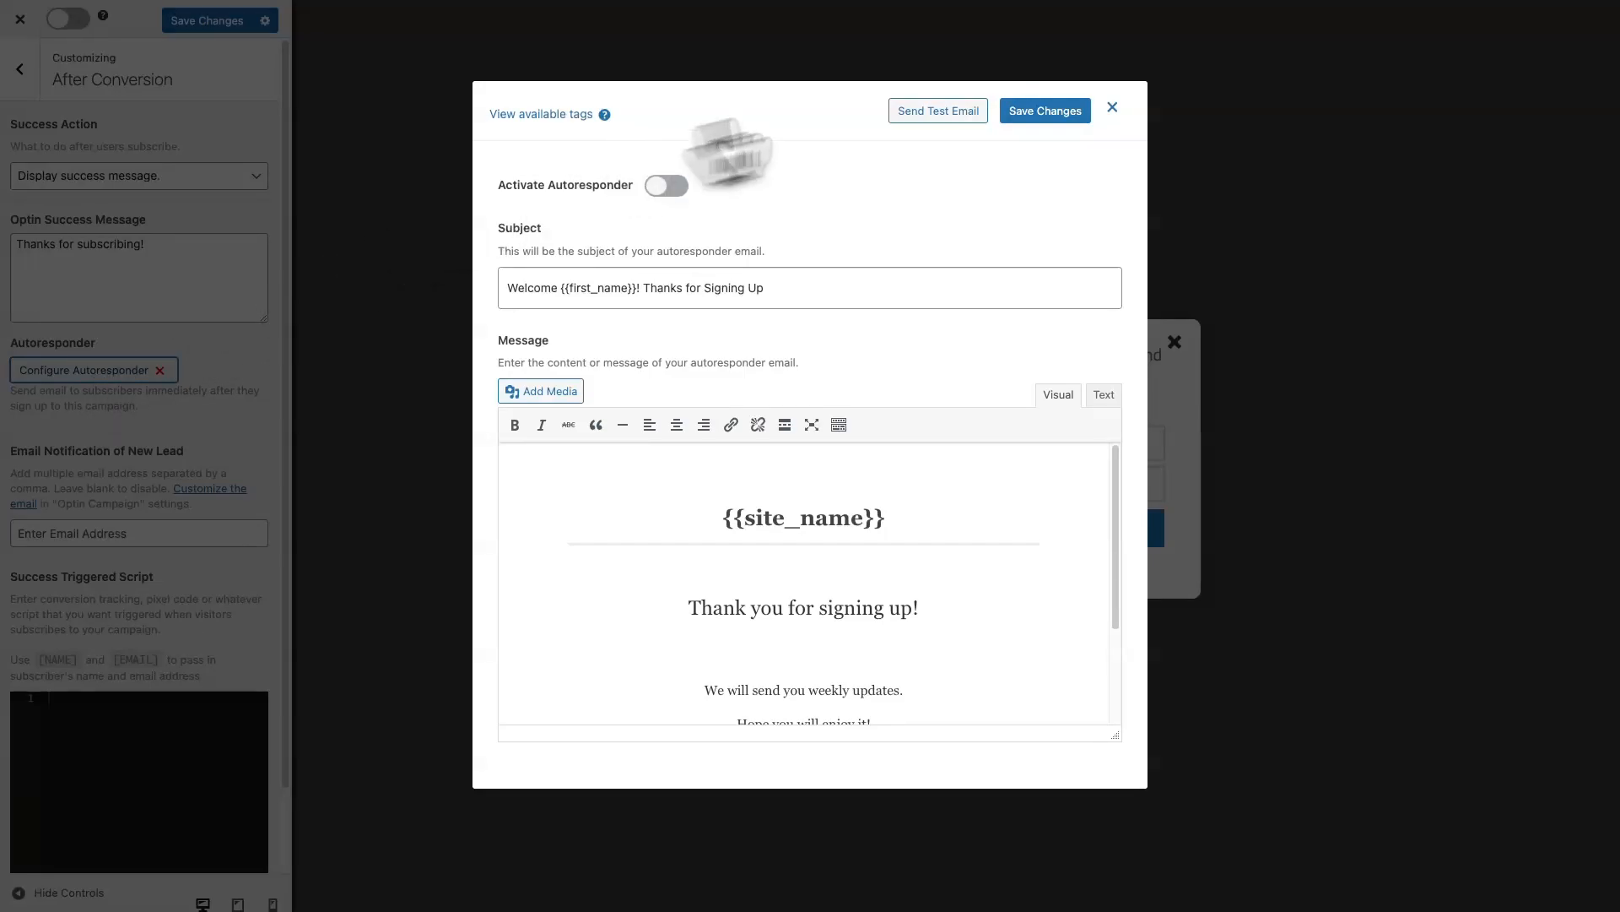
{"action": "left_click", "coordinate": [1113, 107]}
{"action": "left_click", "coordinate": [24, 75]}
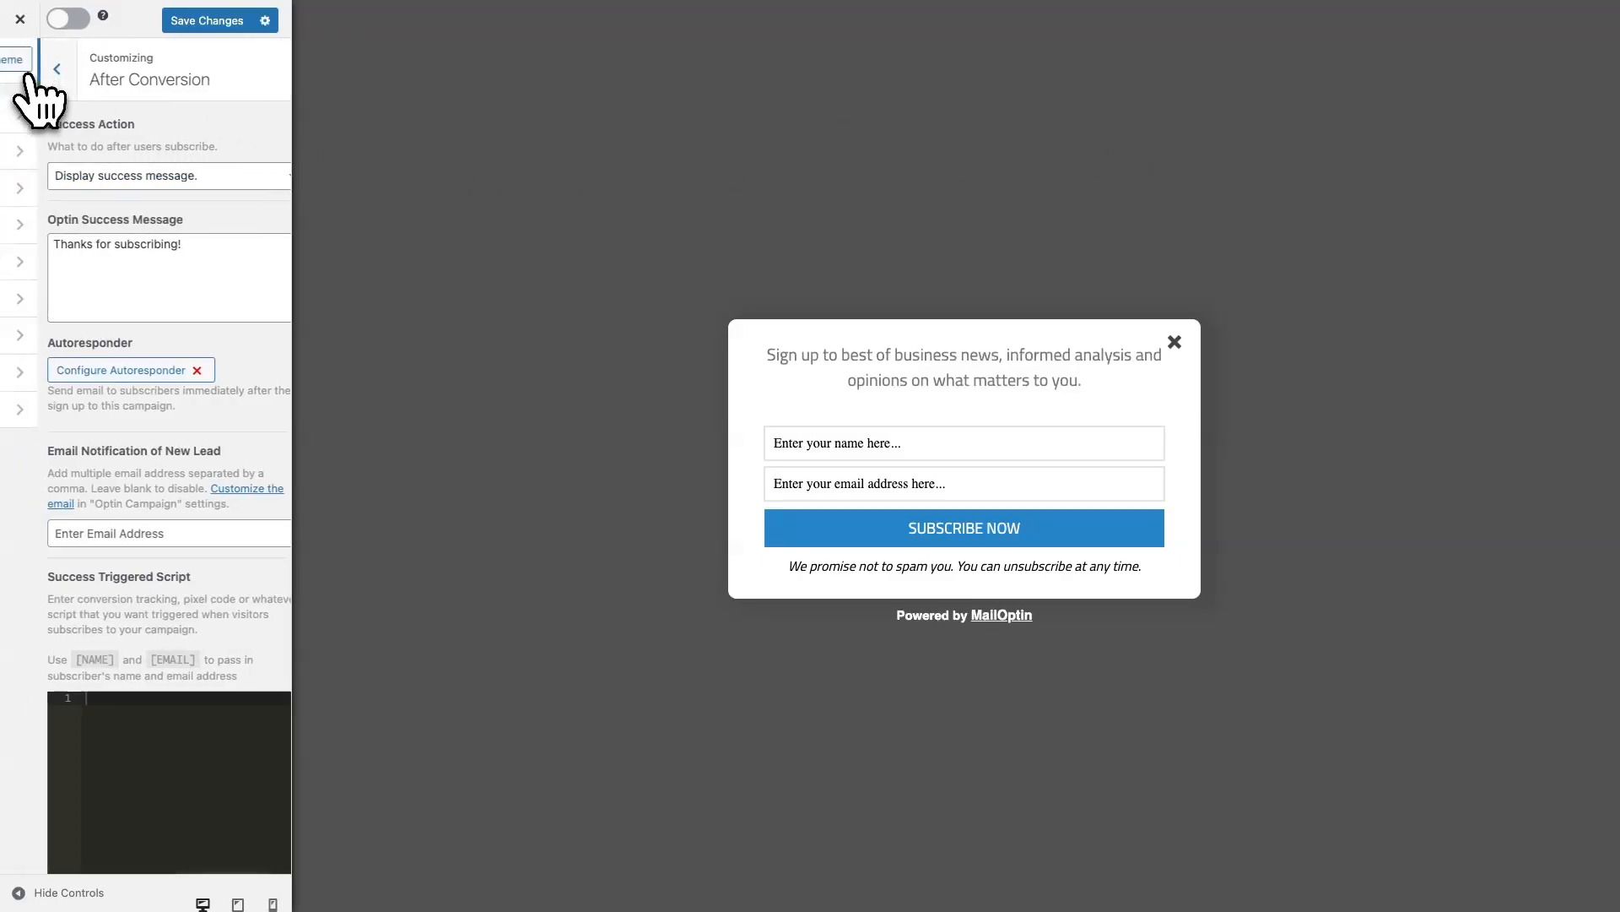
{"action": "left_click", "coordinate": [114, 409]}
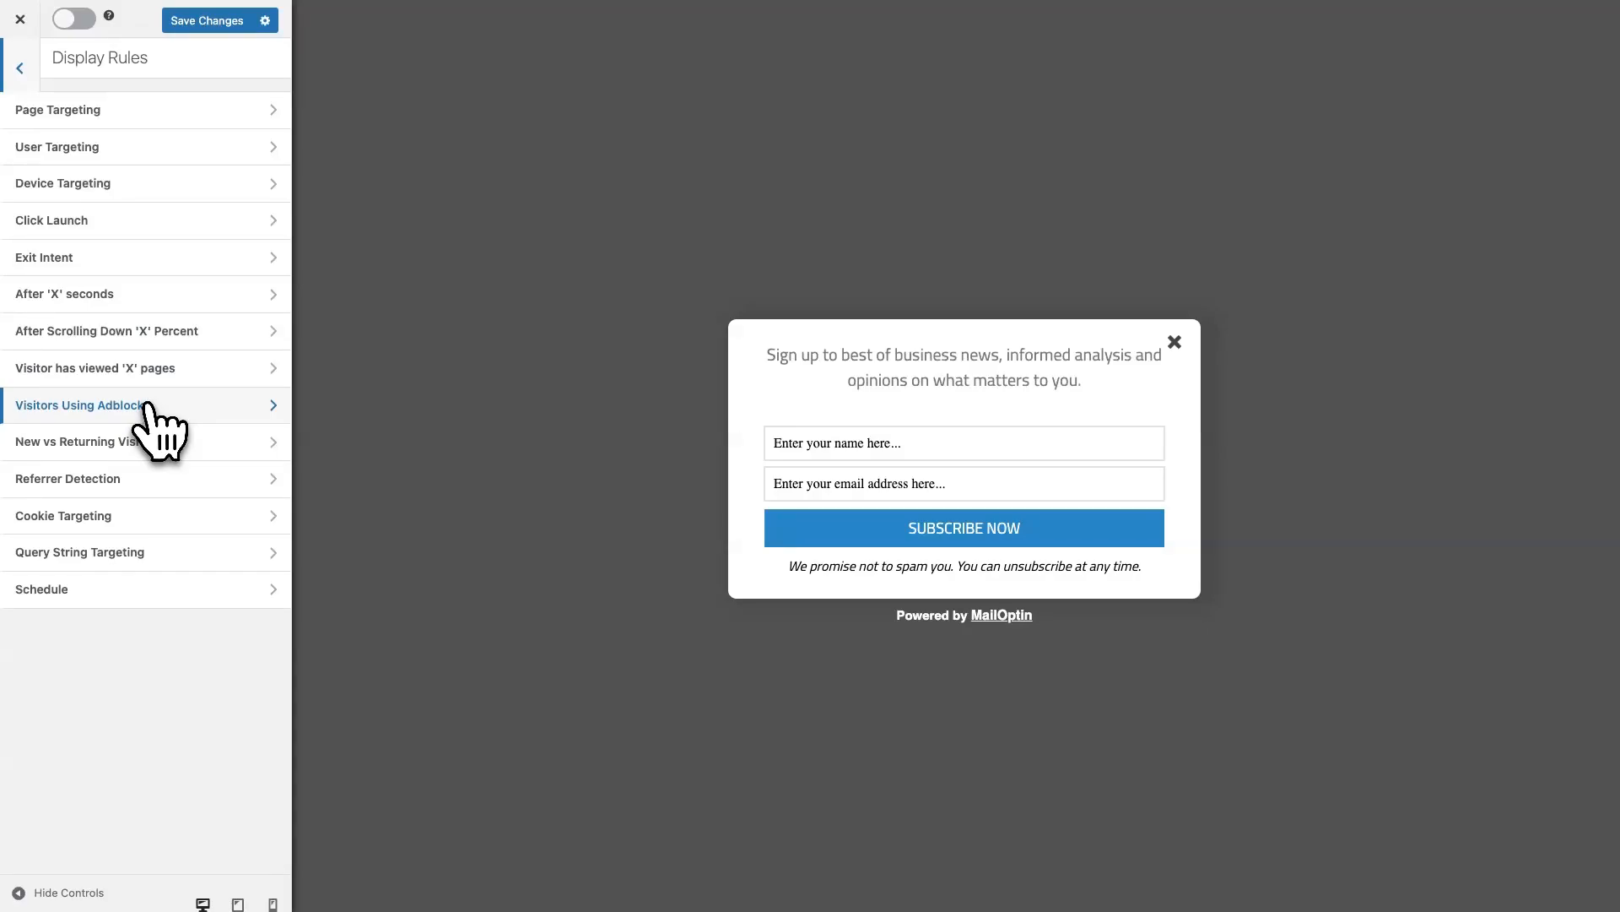
Activate the 4% scroll-down display rule, save the optin, and return to the main customizer sections.
{"action": "left_click", "coordinate": [156, 331]}
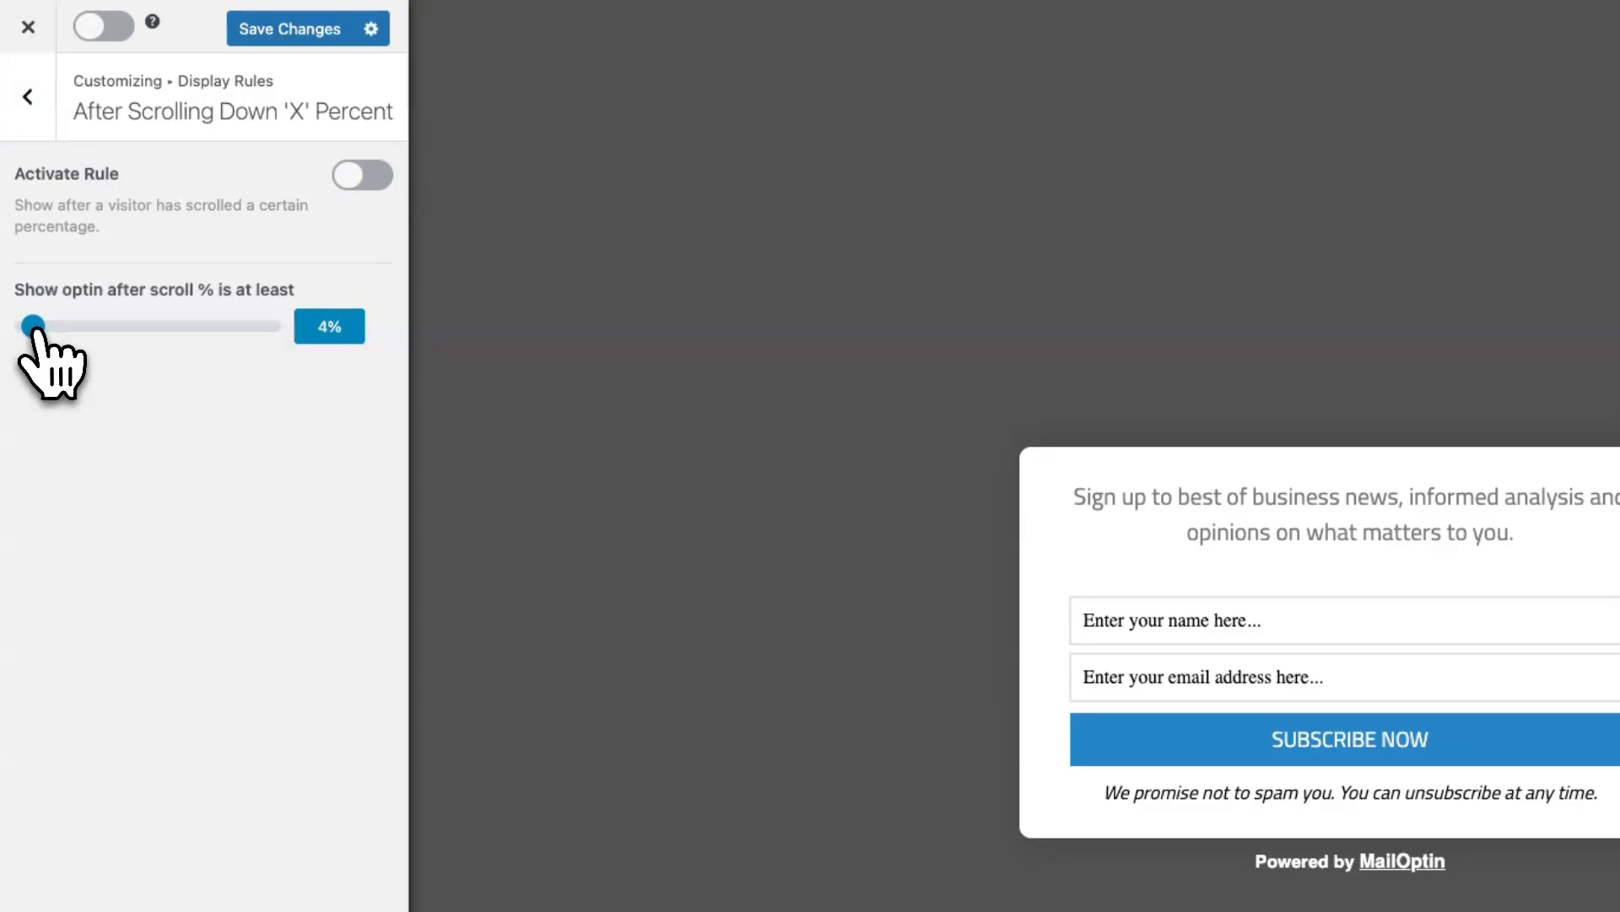
{"action": "left_click", "coordinate": [364, 179]}
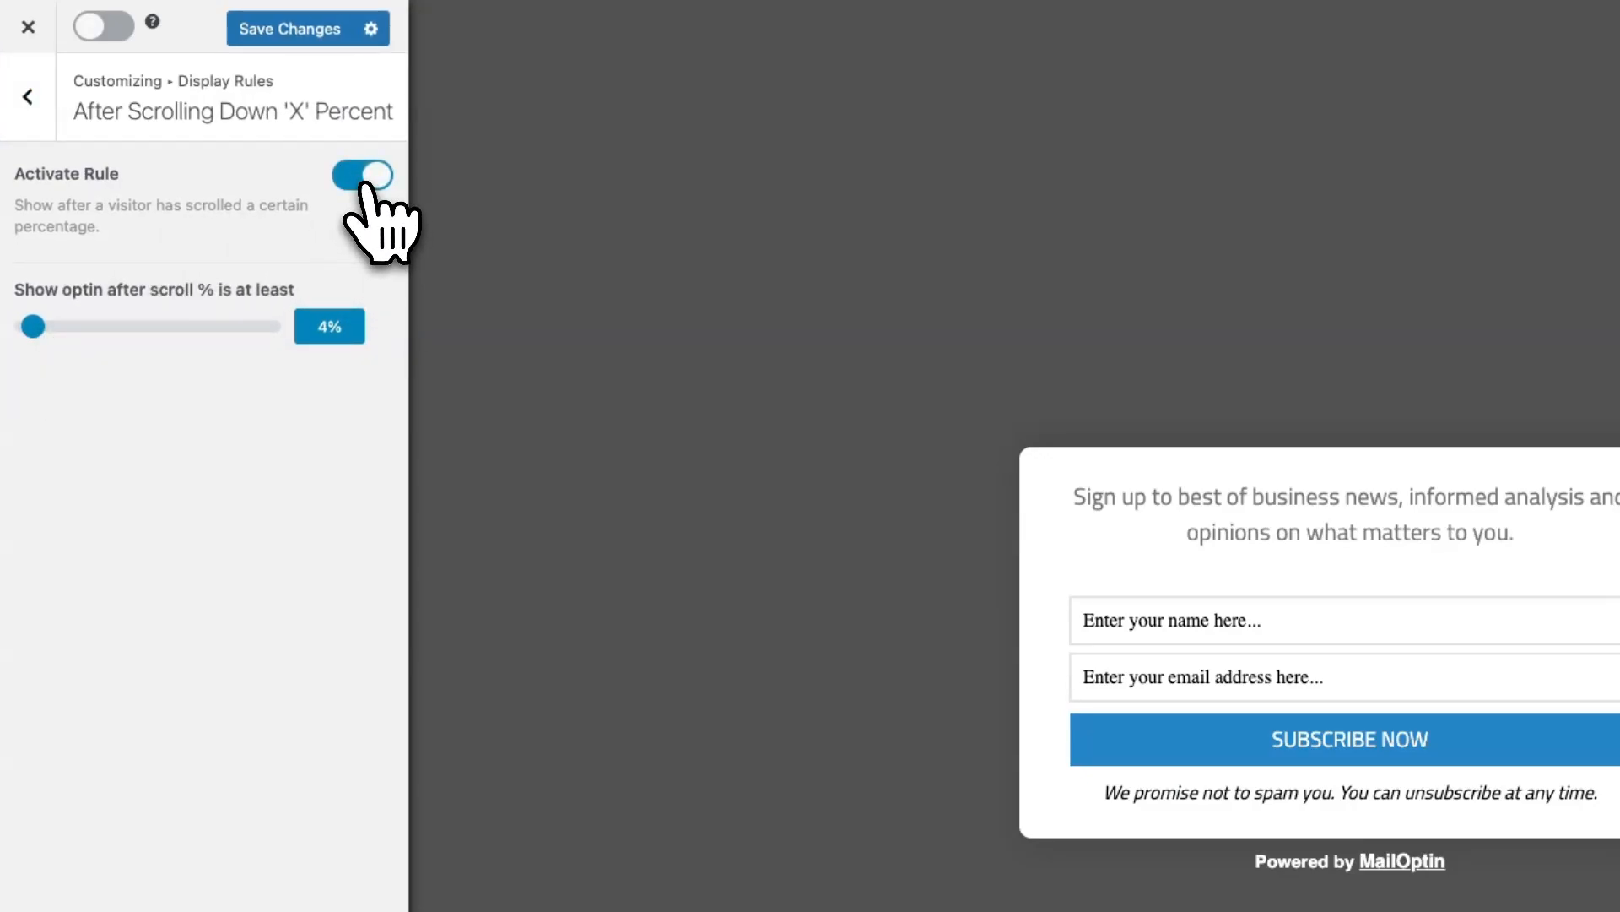
{"action": "left_click", "coordinate": [287, 32]}
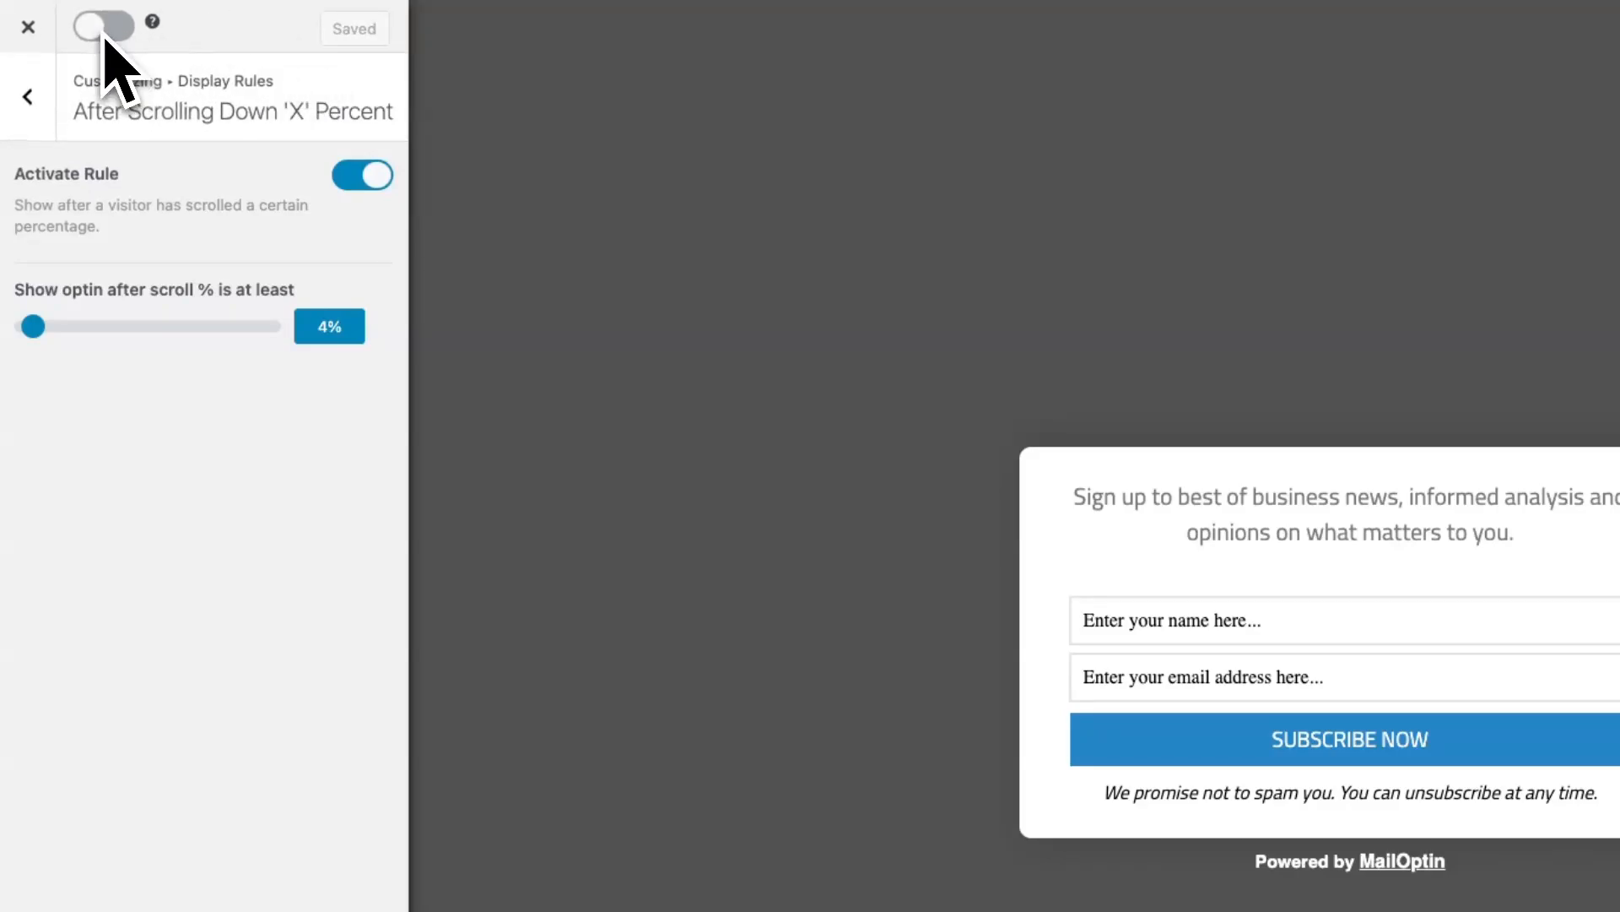
{"action": "left_click", "coordinate": [32, 94]}
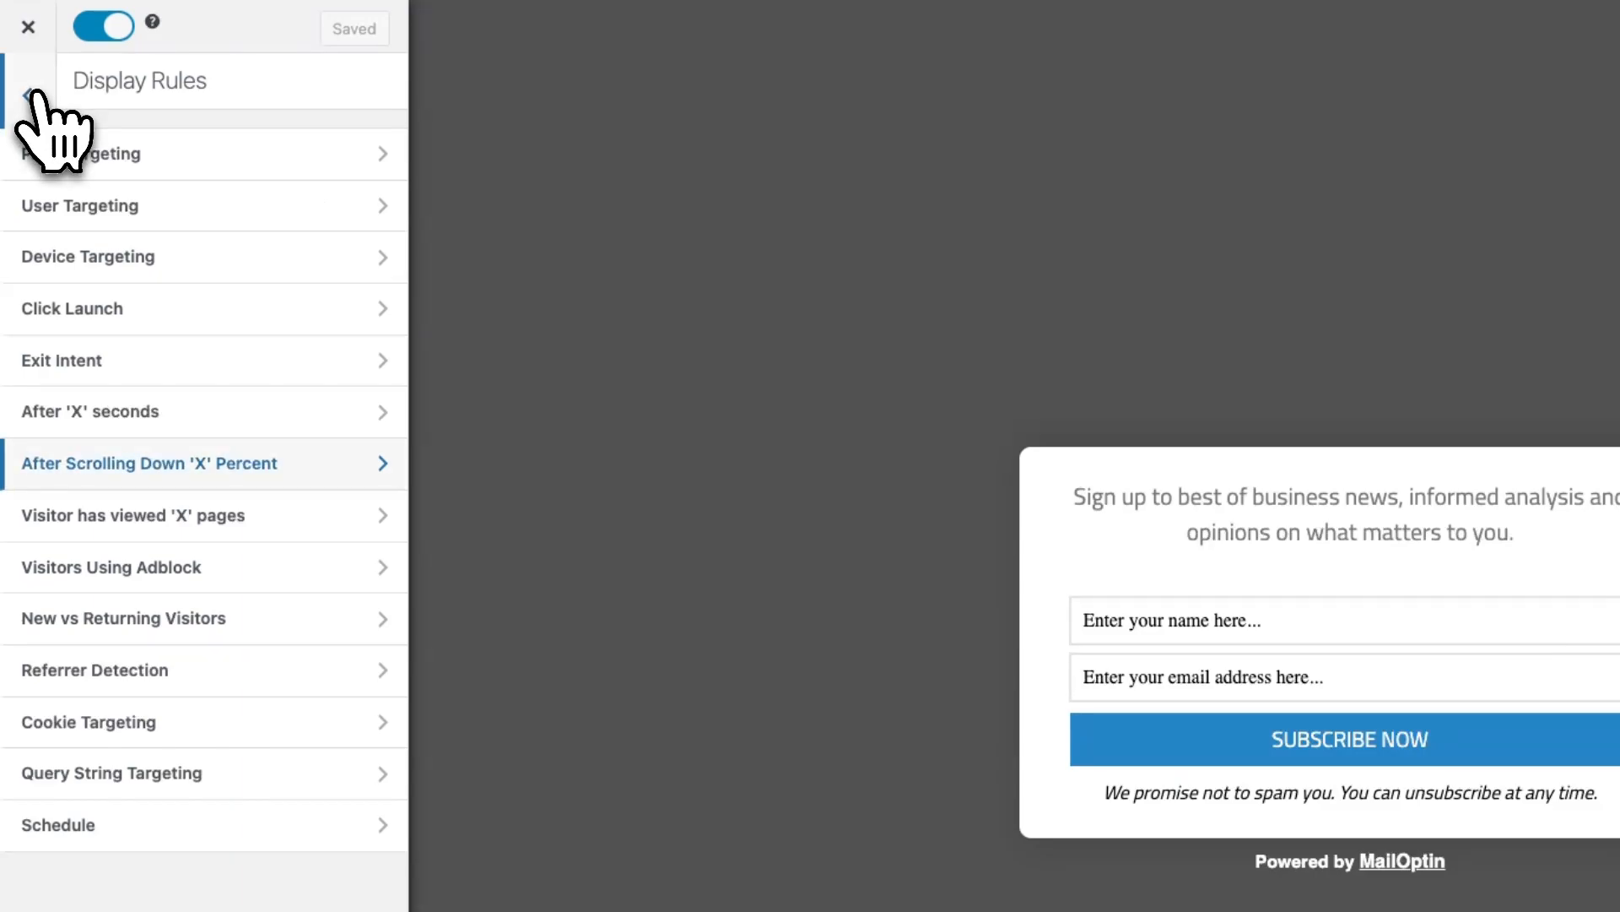
{"action": "left_click", "coordinate": [31, 95]}
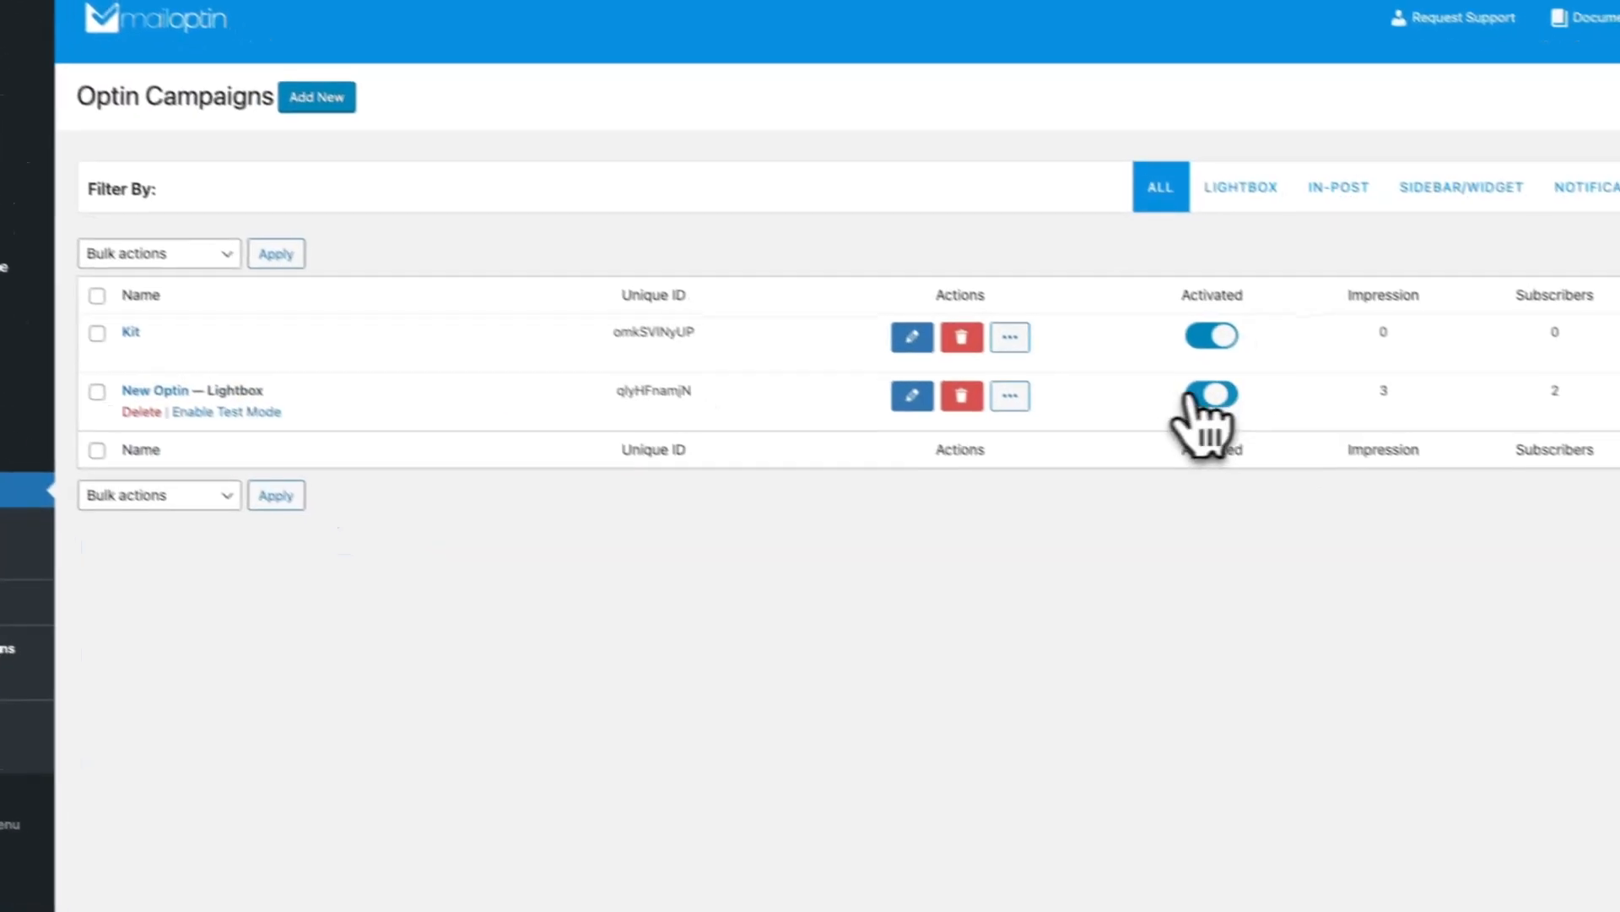
Deactivate the New Optin campaign and open the live site in a private window.
{"action": "left_click", "coordinate": [1124, 394]}
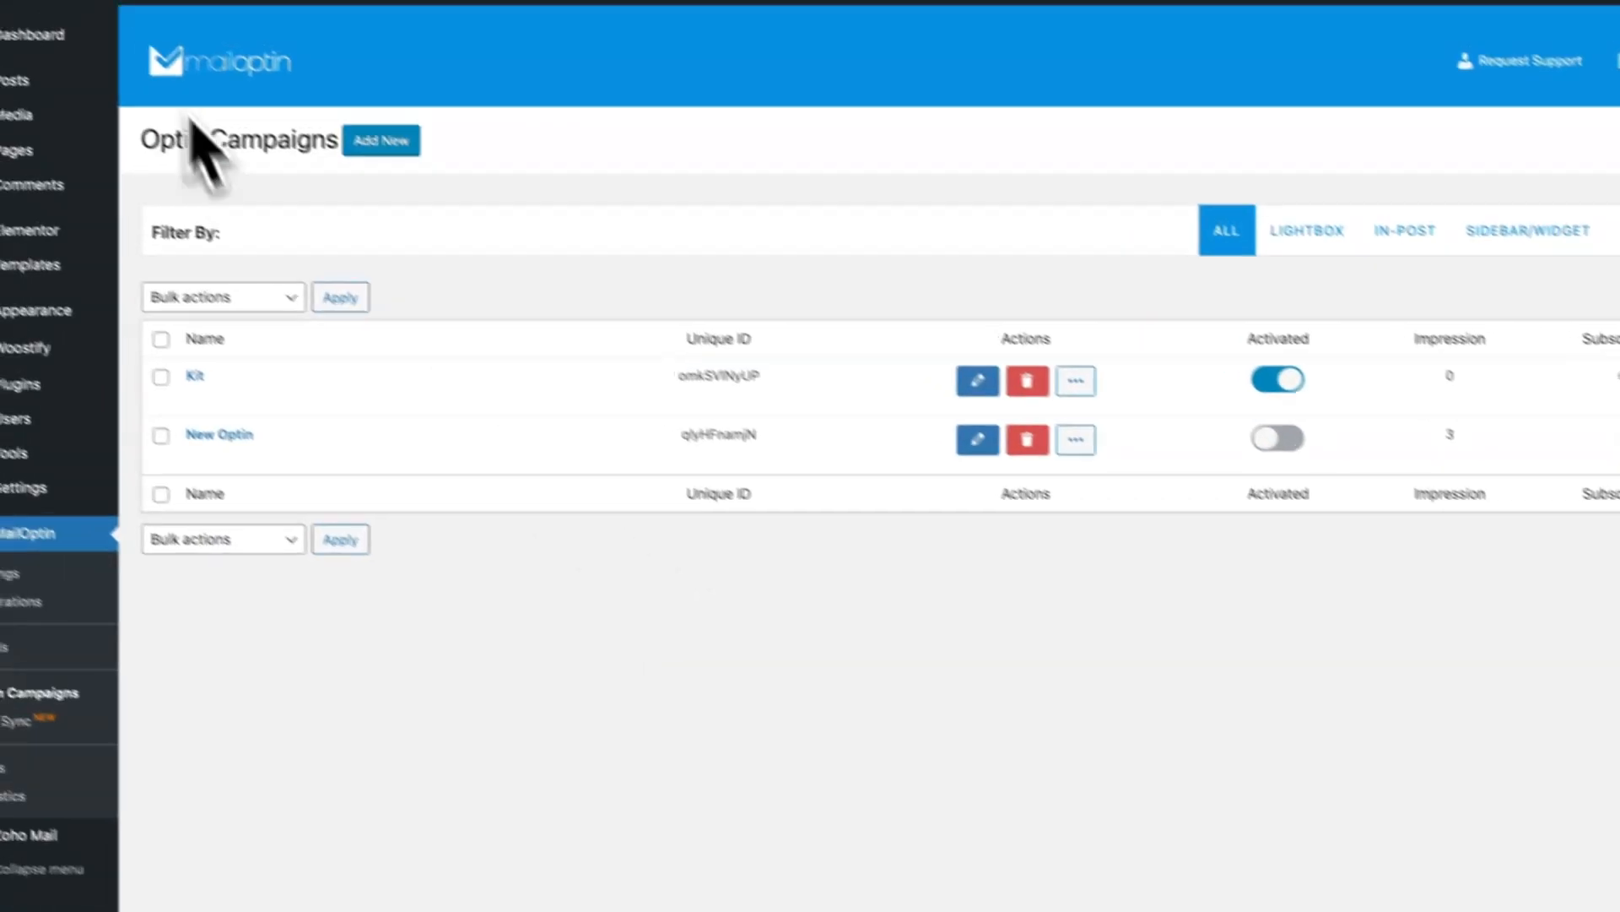
{"action": "mouse_move", "coordinate": [139, 25]}
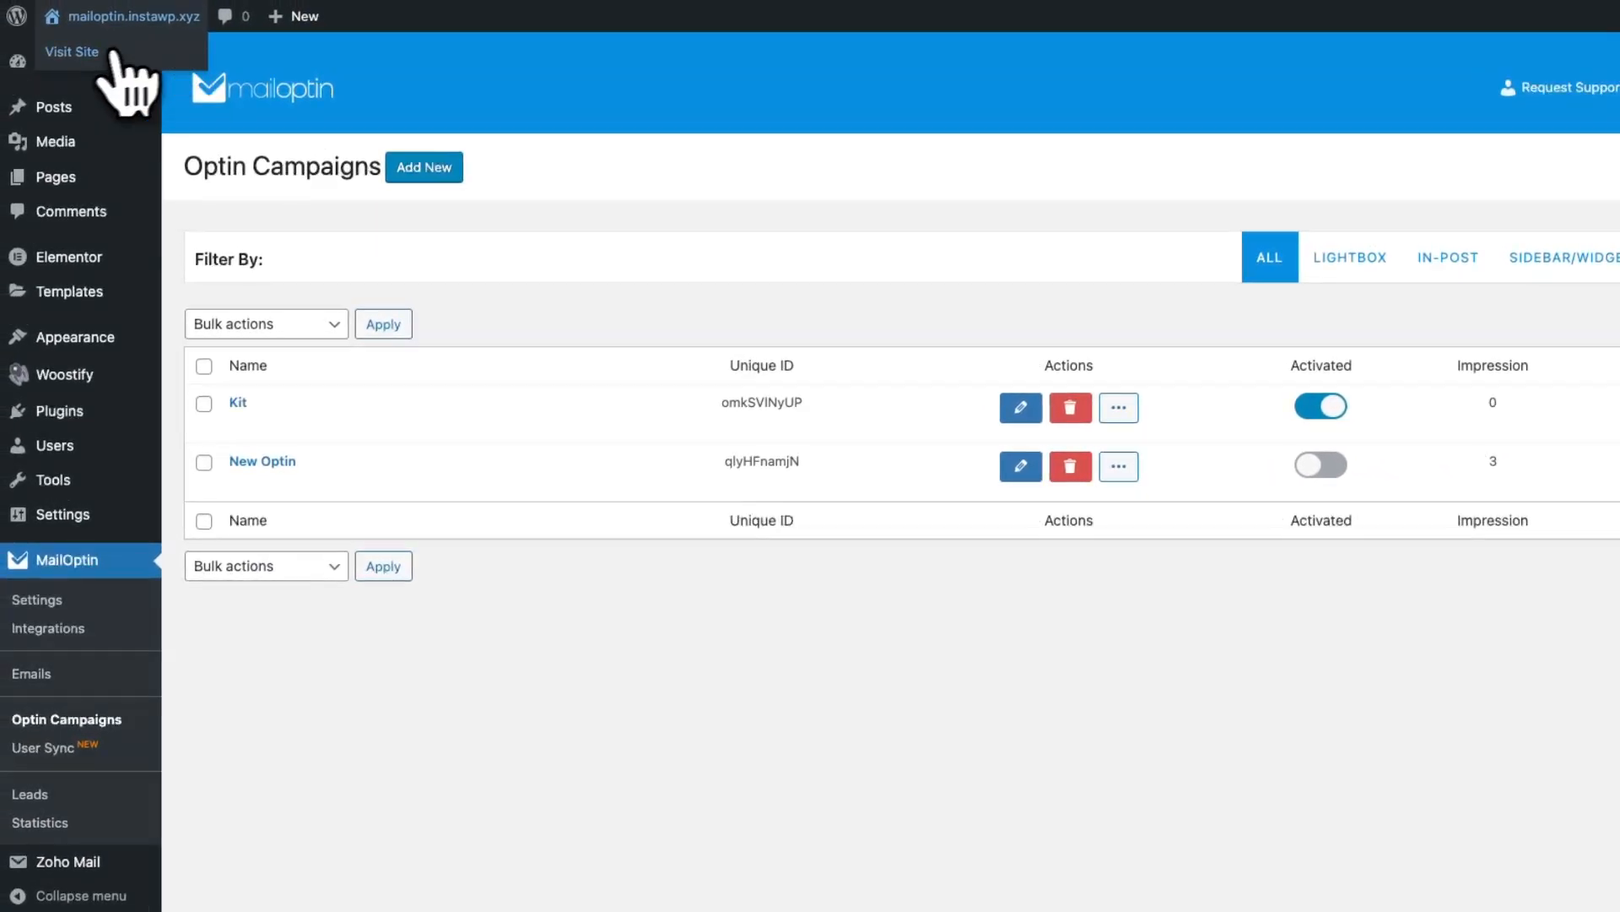
{"action": "right_click", "coordinate": [84, 55]}
{"action": "left_click", "coordinate": [167, 155]}
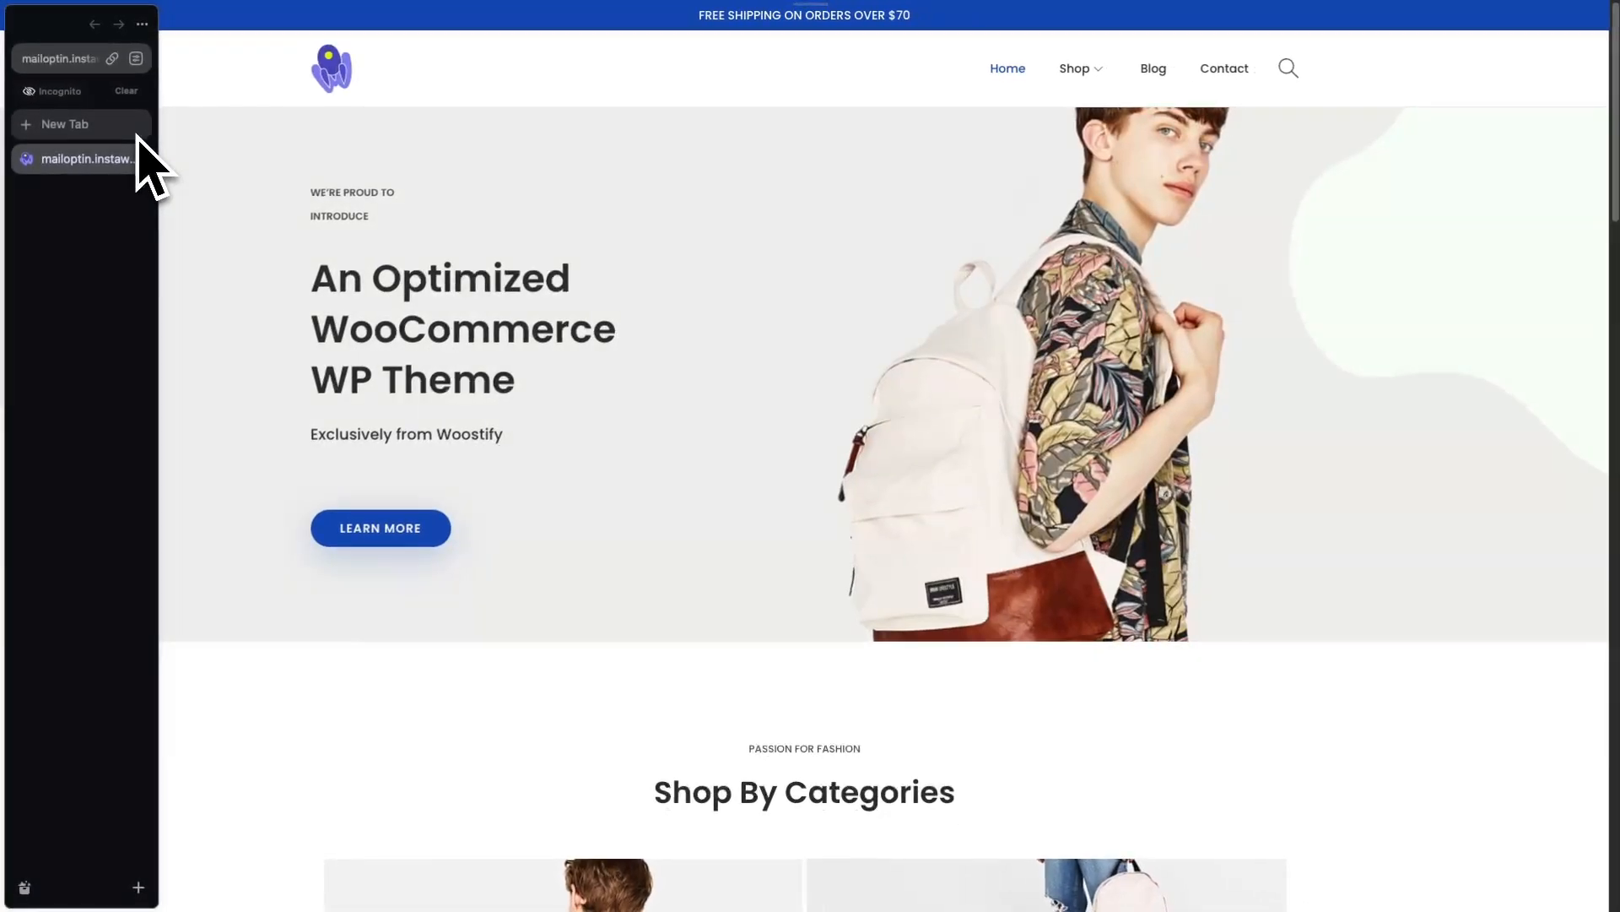
Submit a test signup in the lightbox popup with a subscriber name and the pasted temporary email.
{"action": "scroll", "coordinate": [810, 396], "scroll_direction": "down", "scroll_amount": 5}
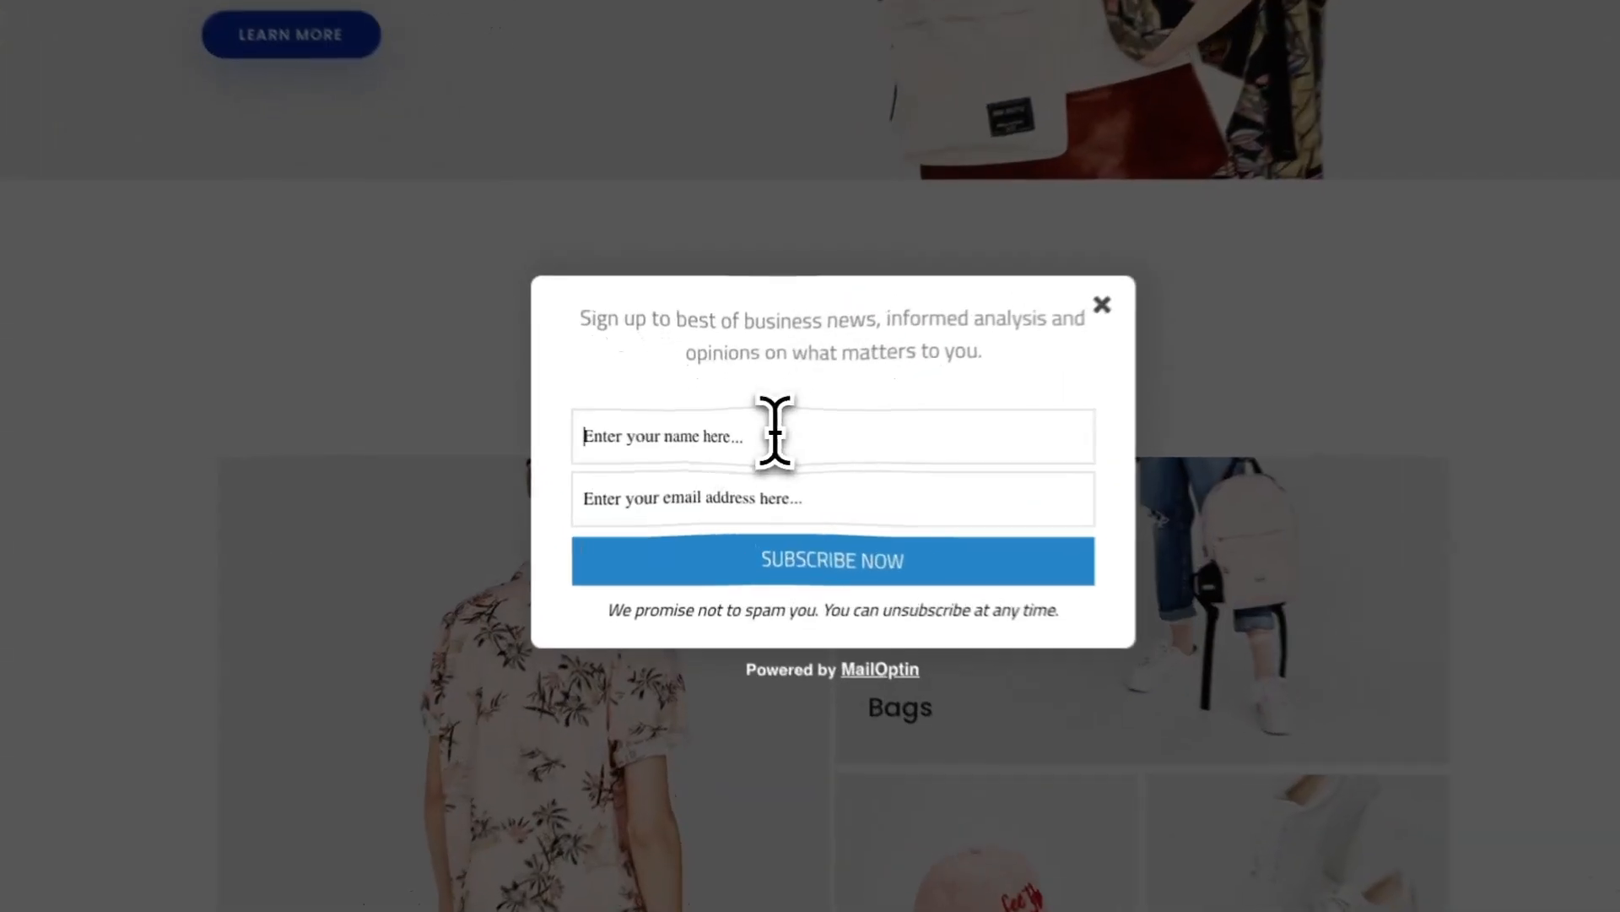
{"action": "left_click", "coordinate": [775, 435]}
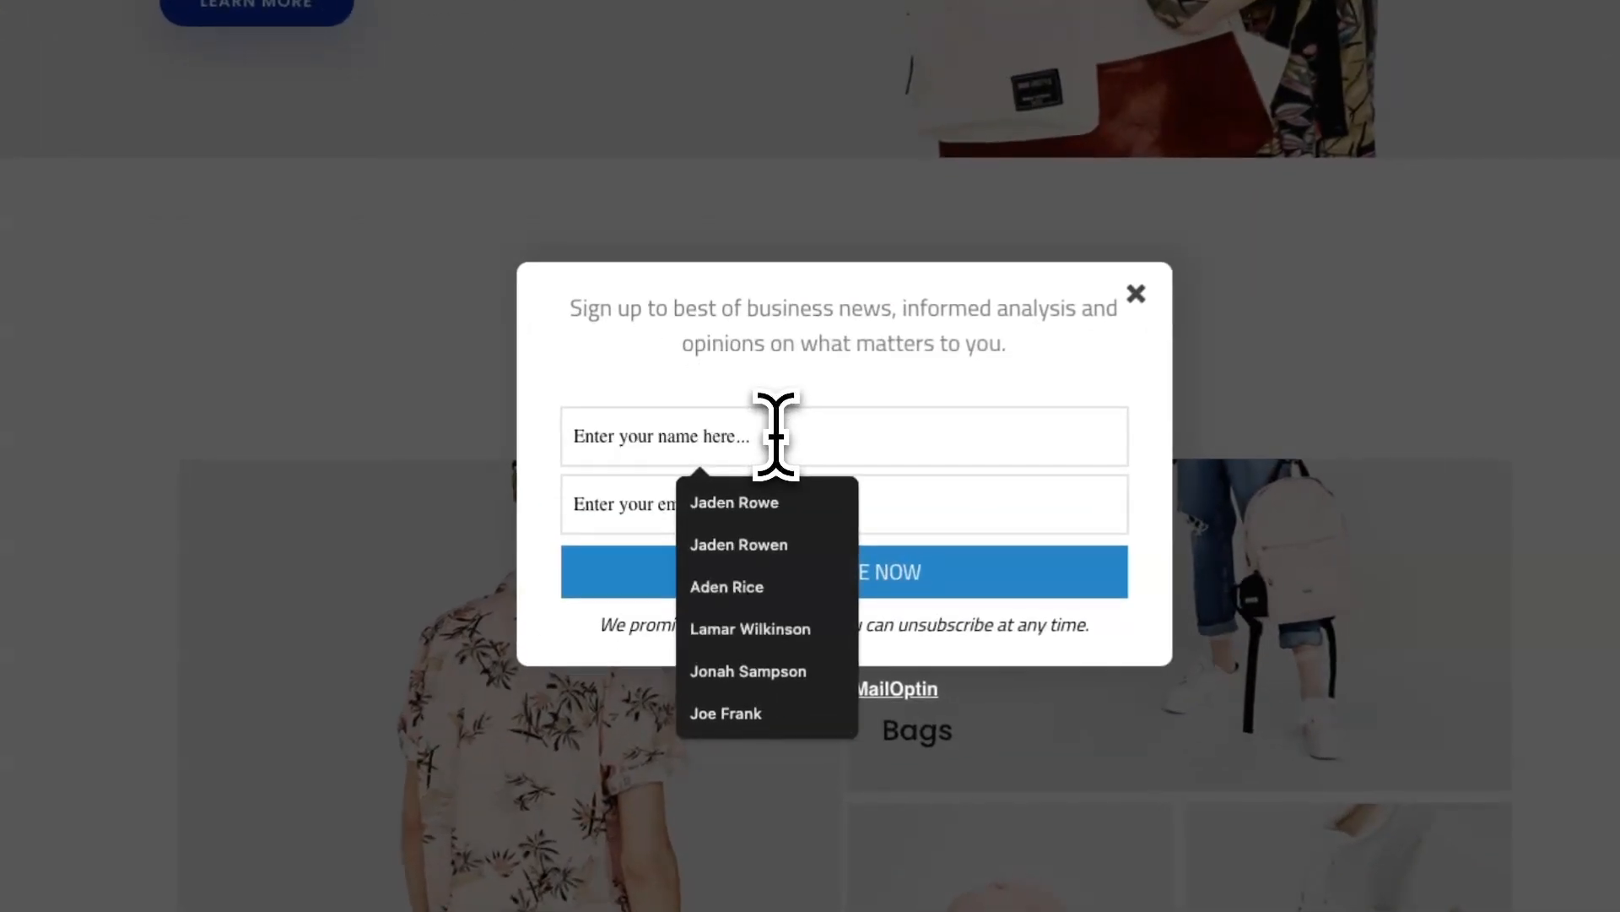
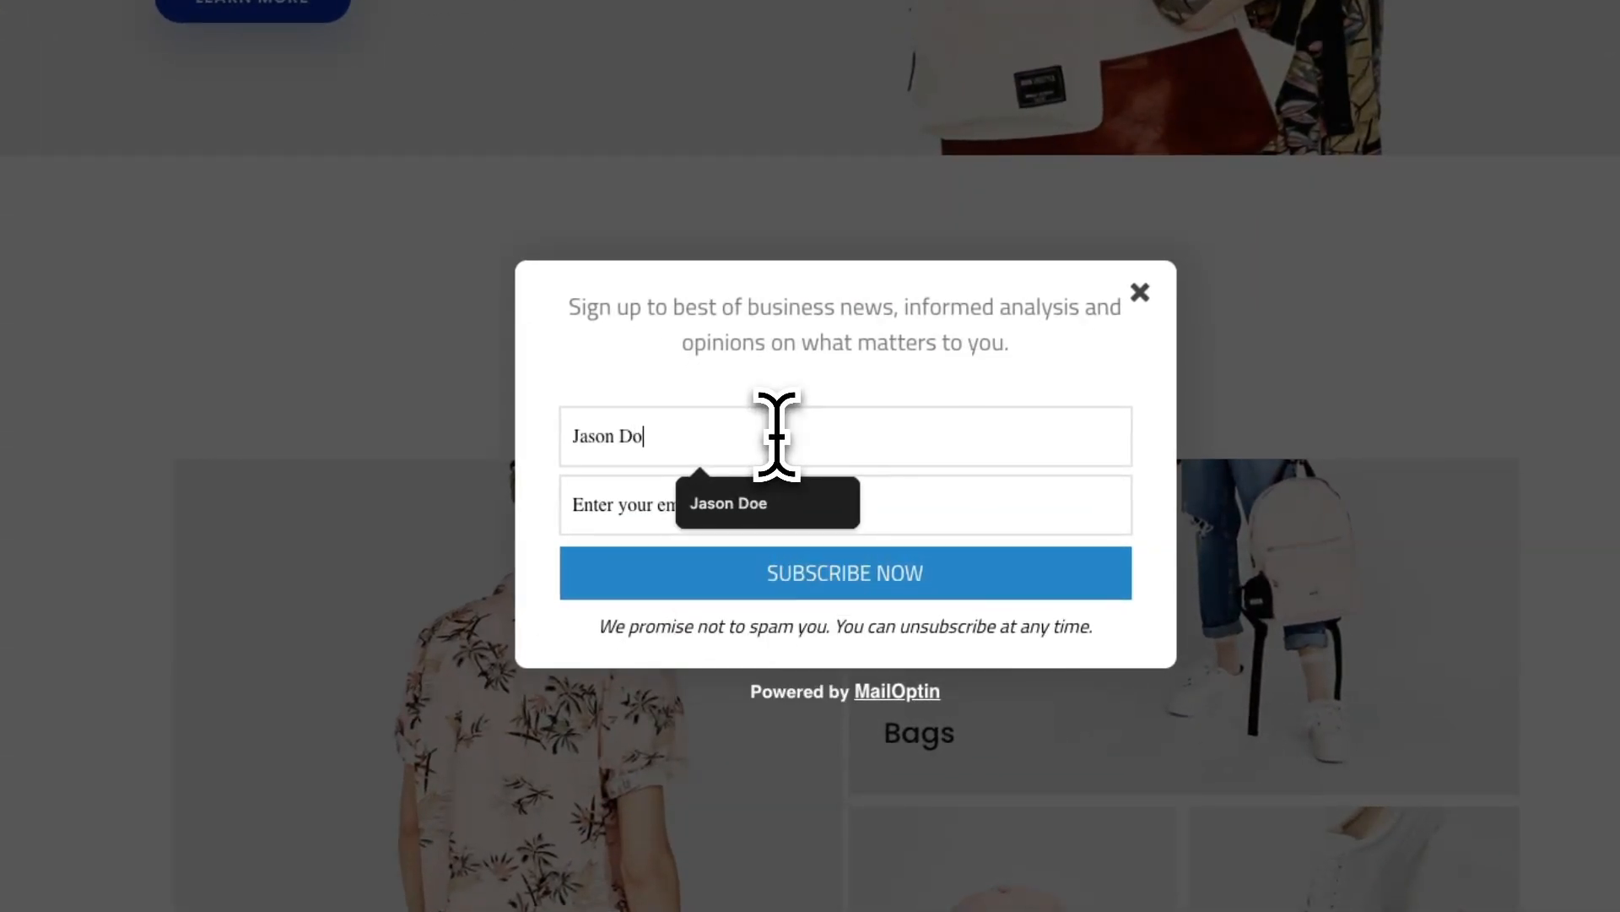
{"action": "left_click", "coordinate": [742, 505]}
{"action": "key", "text": "super+v"}
{"action": "left_click", "coordinate": [818, 584]}
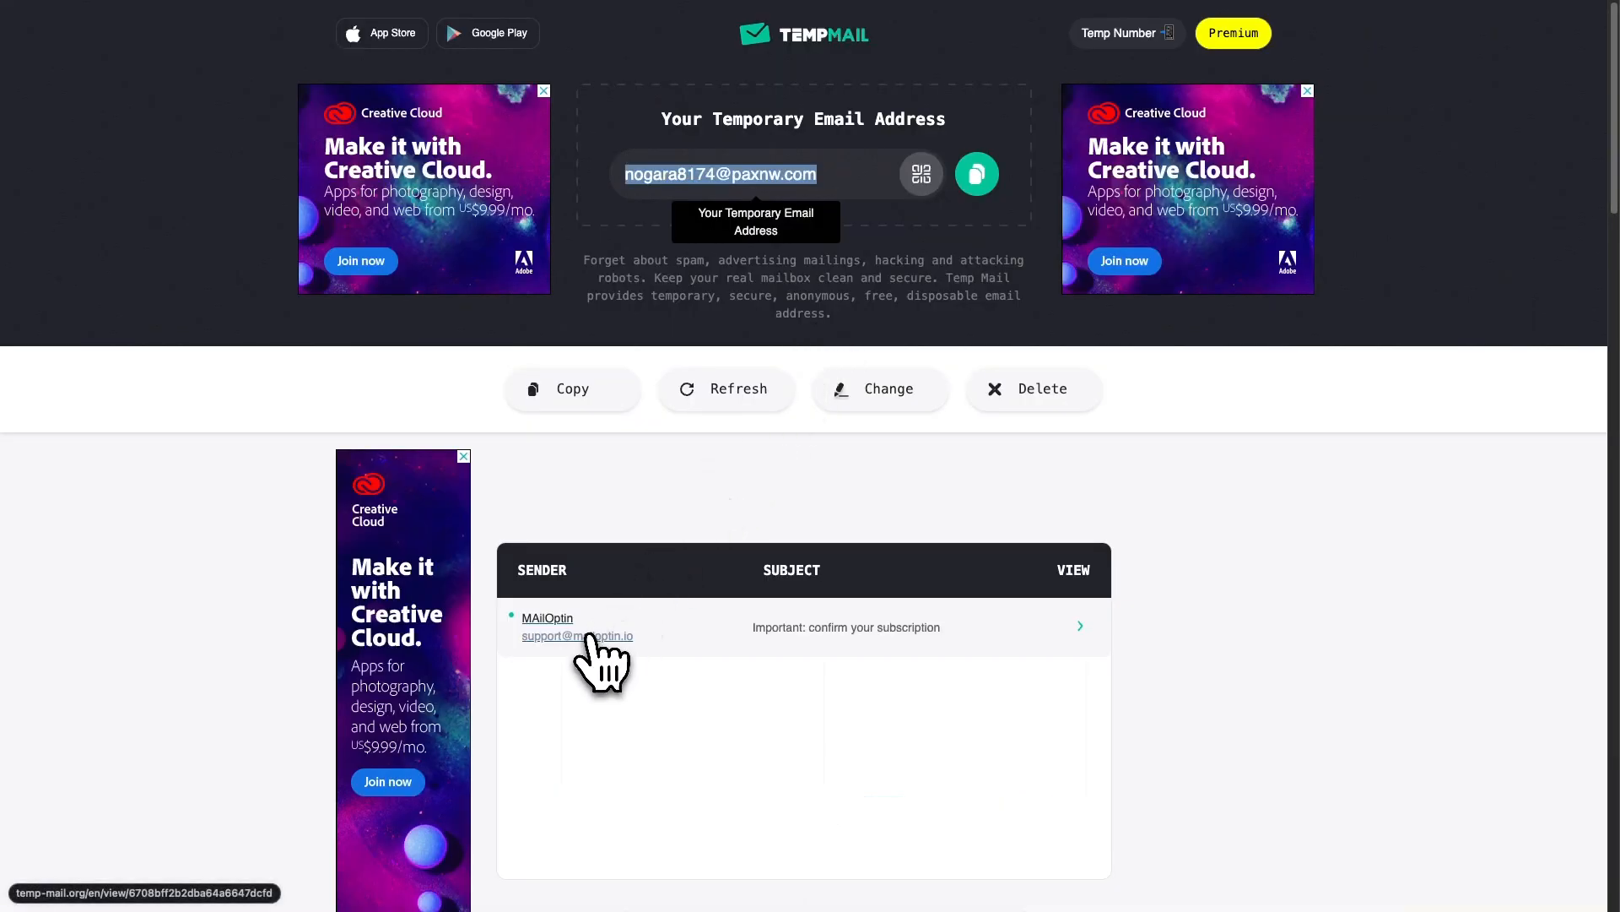
Open the MailOptin confirmation email in Temp Mail and confirm the test subscription.
{"action": "left_click", "coordinate": [563, 634]}
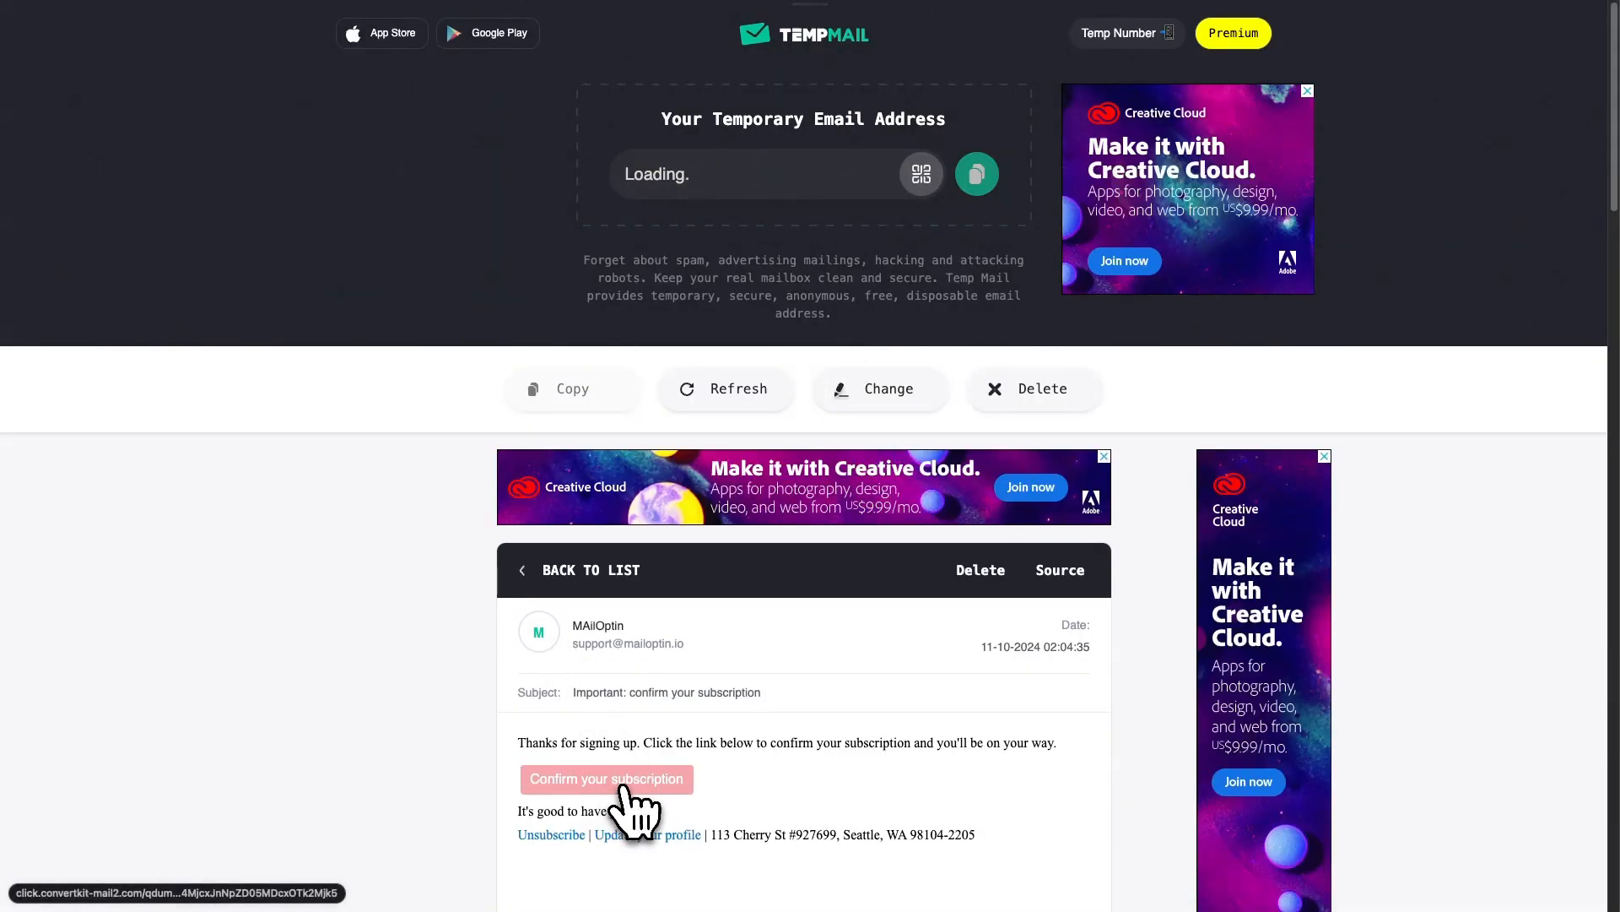
{"action": "left_click", "coordinate": [624, 789]}
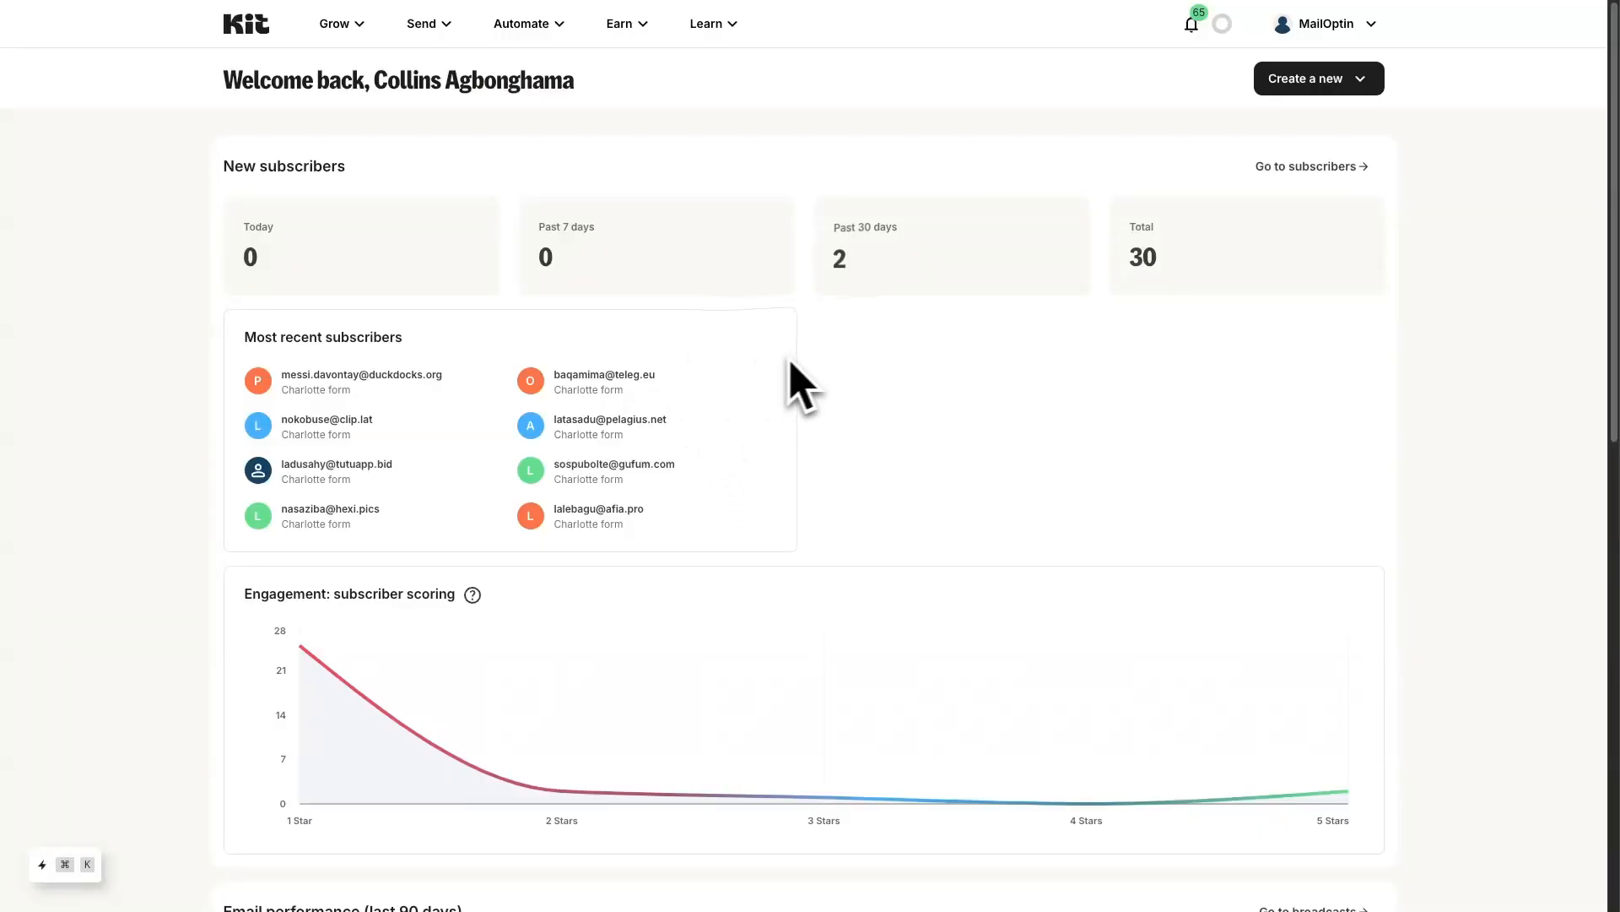
{"action": "right_click", "coordinate": [799, 347]}
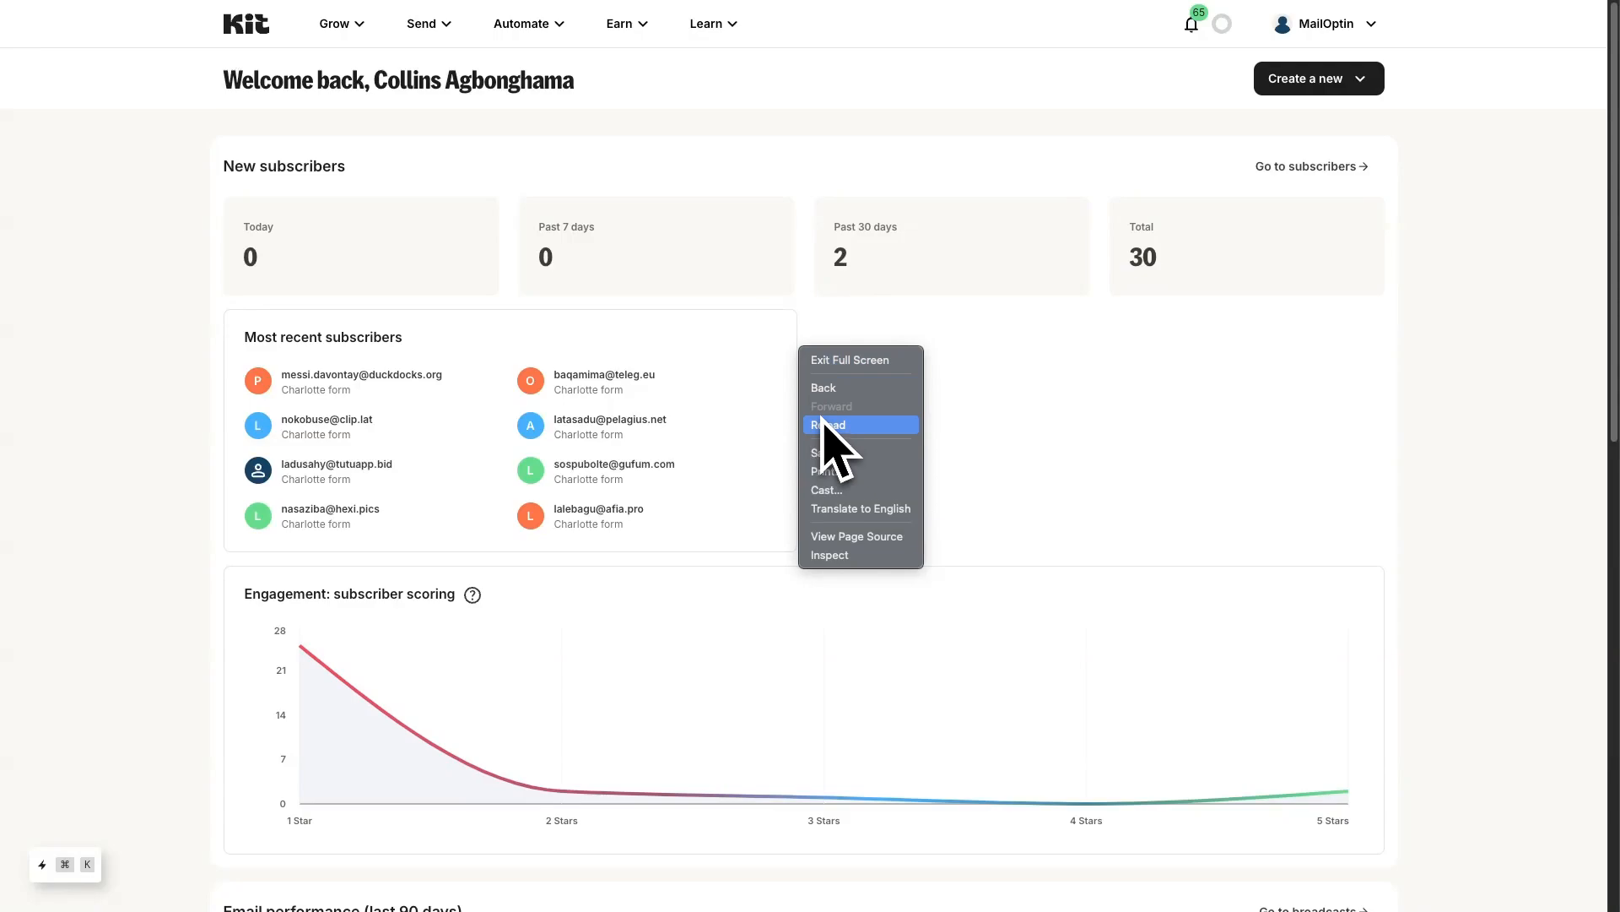
Reload the Kit dashboard, then open the newest subscriber's details from the subscribers list.
{"action": "left_click", "coordinate": [825, 425]}
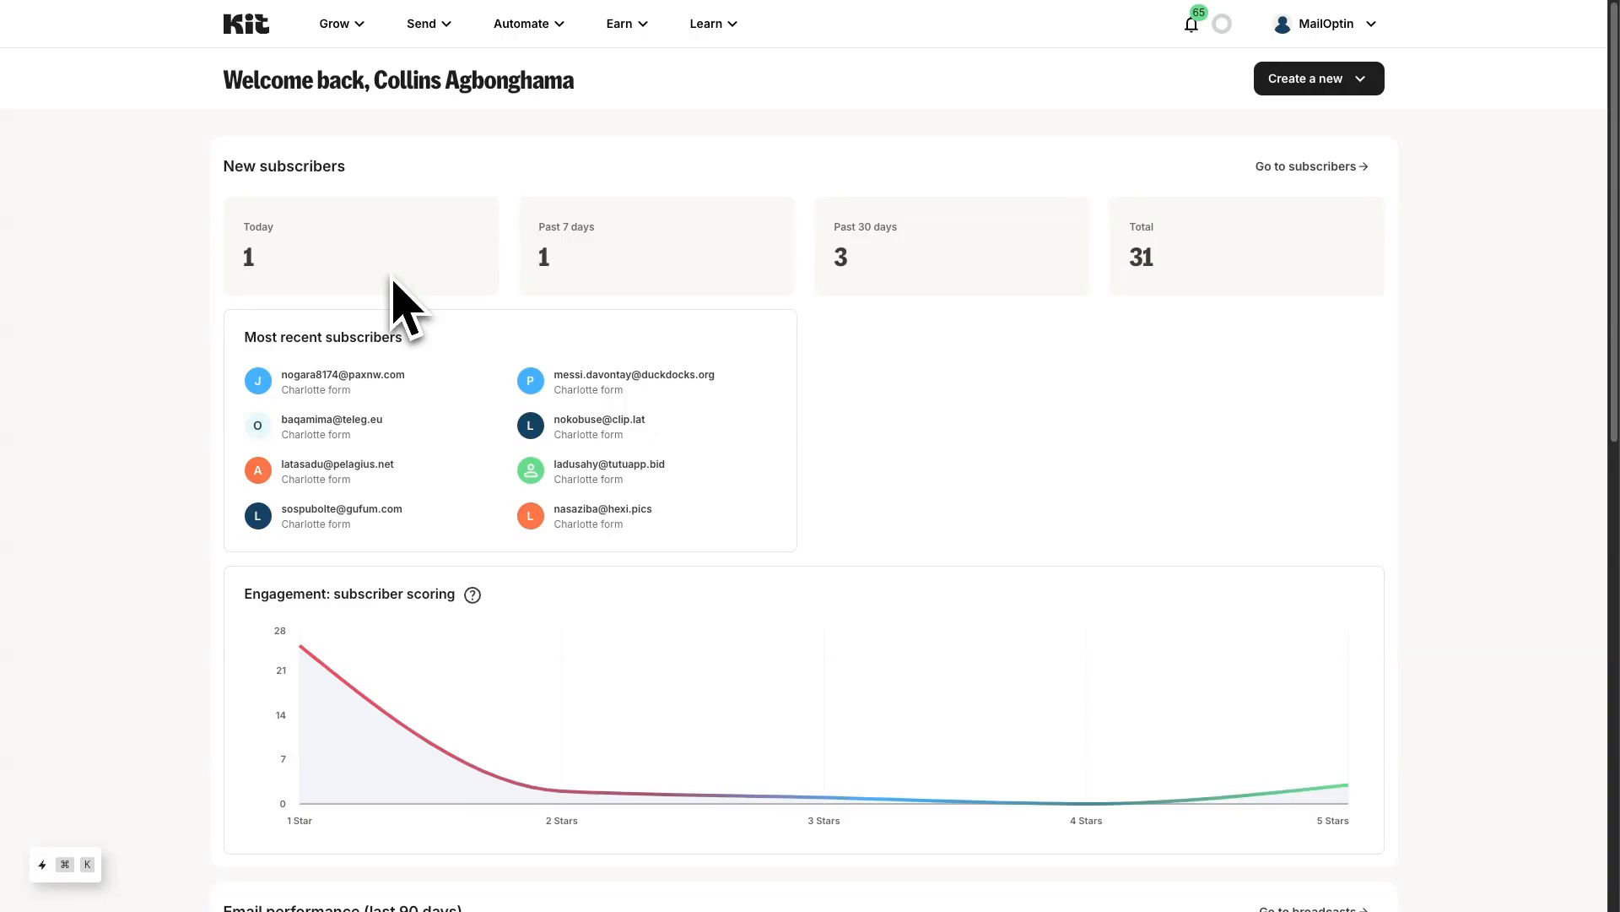
{"action": "left_click", "coordinate": [1325, 167]}
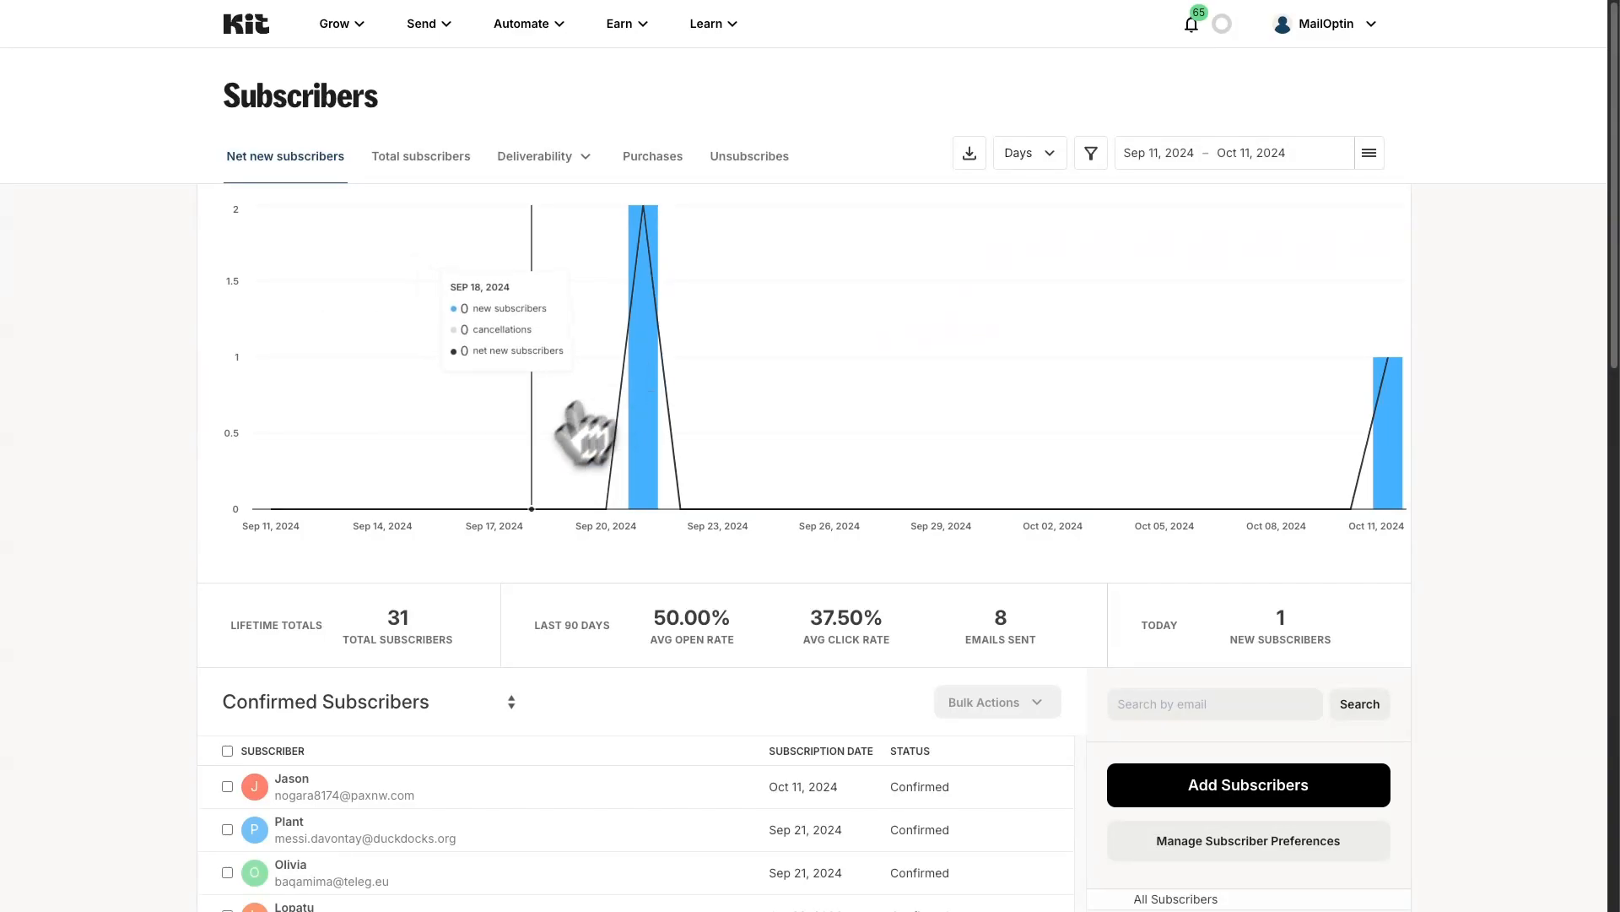
{"action": "scroll", "coordinate": [506, 506], "scroll_direction": "down", "scroll_amount": 3}
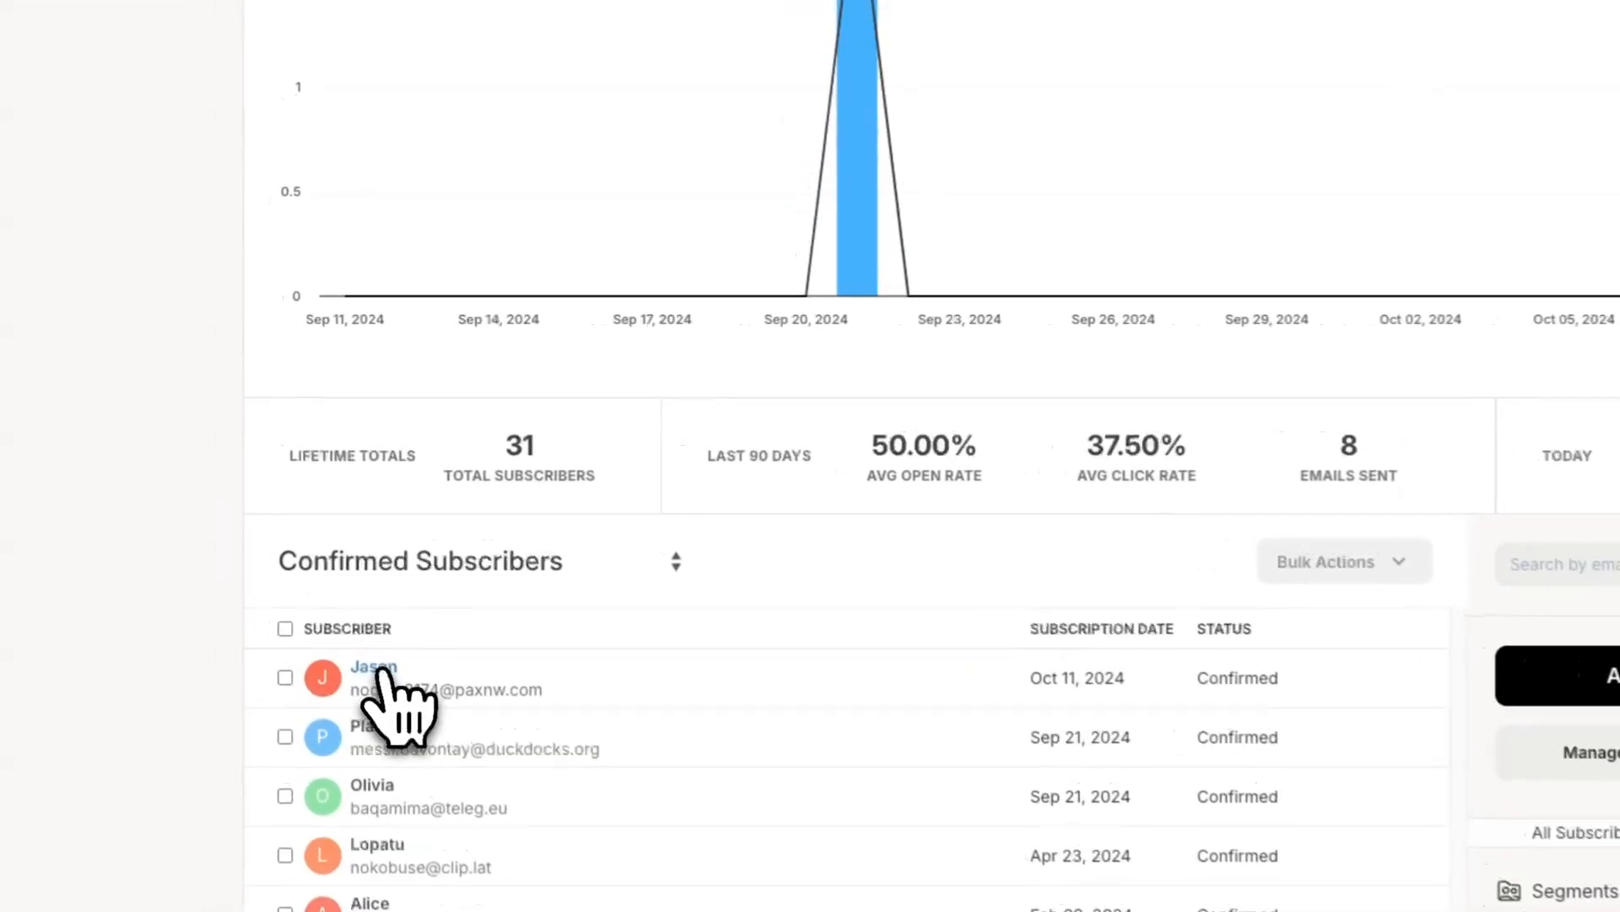
{"action": "left_click", "coordinate": [384, 671]}
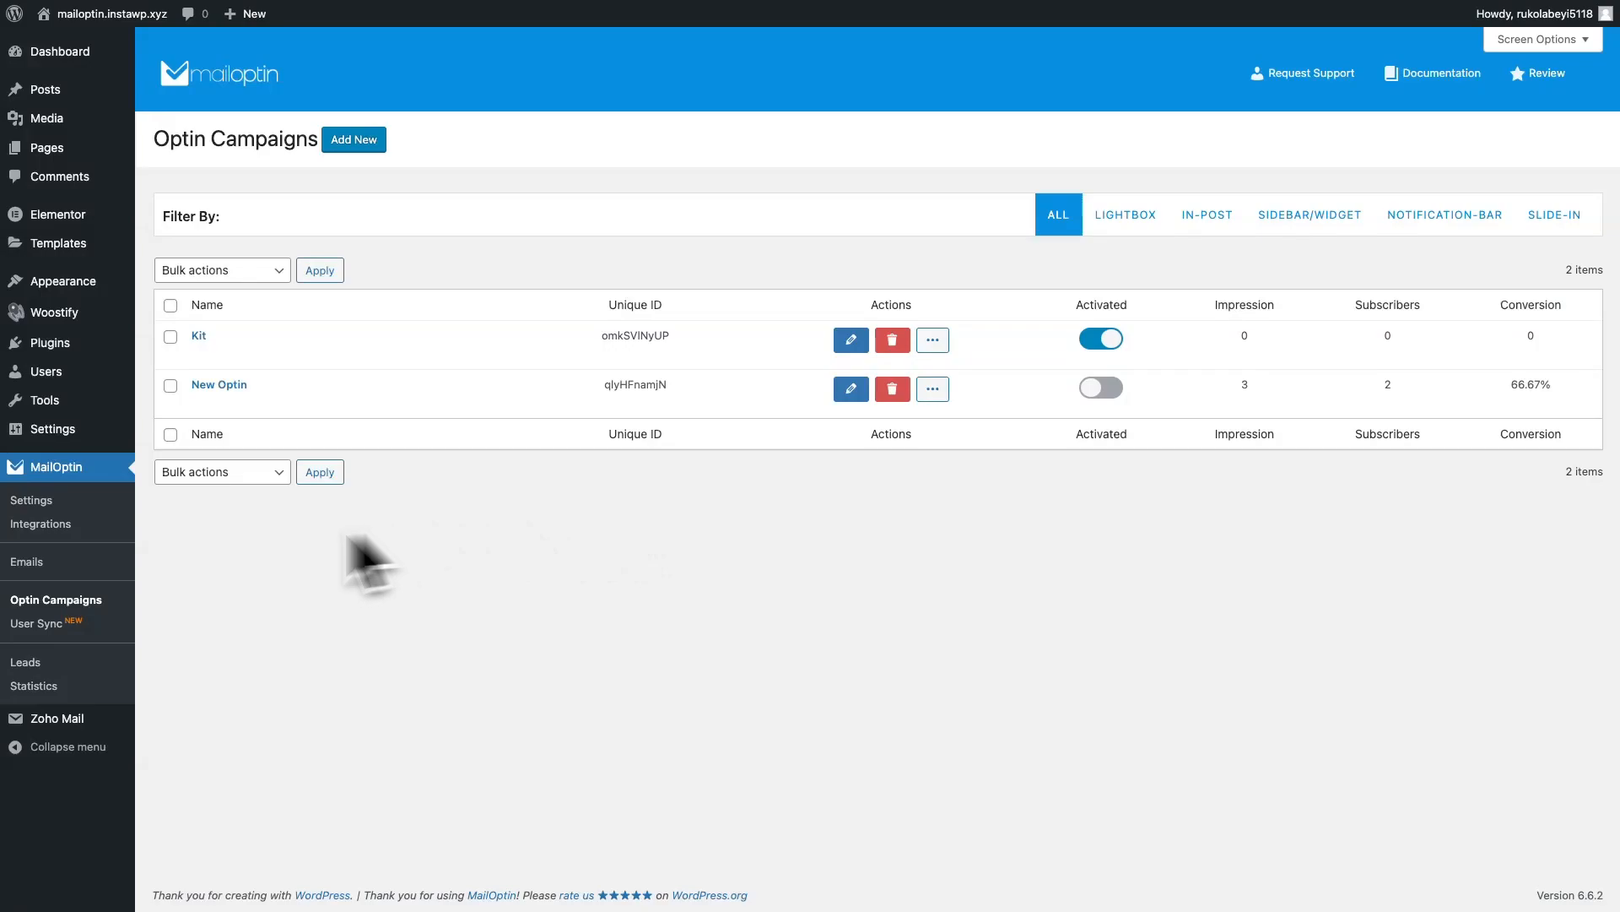
Set up a new email automation from MailOptin Emails, titled 'Test', and open the automation type list.
{"action": "left_click", "coordinate": [28, 564]}
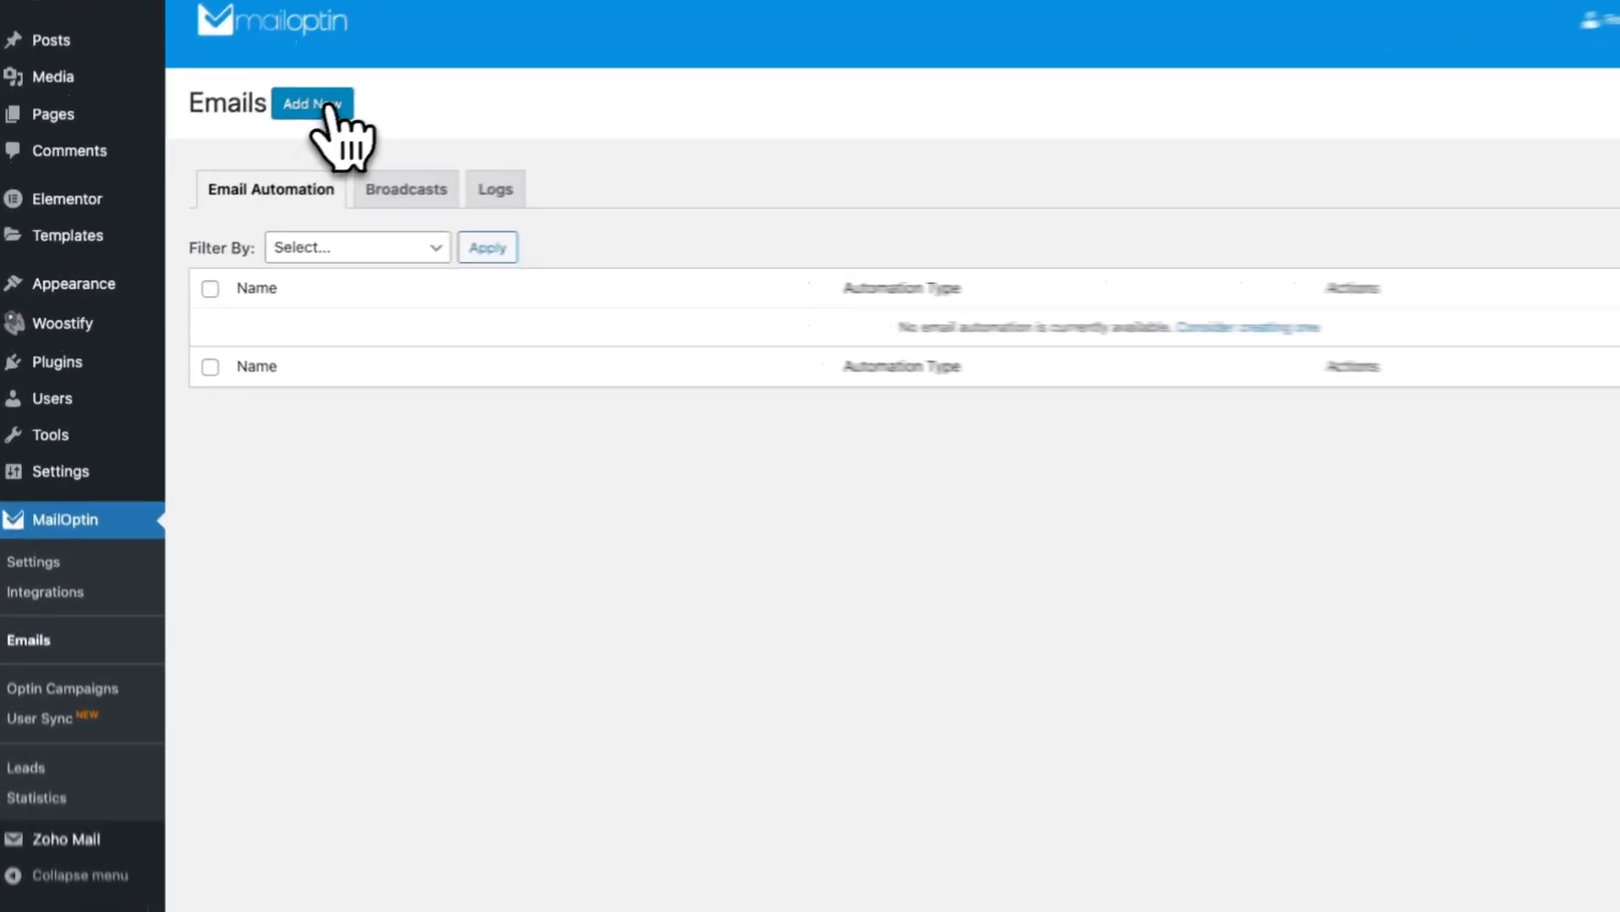
{"action": "left_click", "coordinate": [325, 106]}
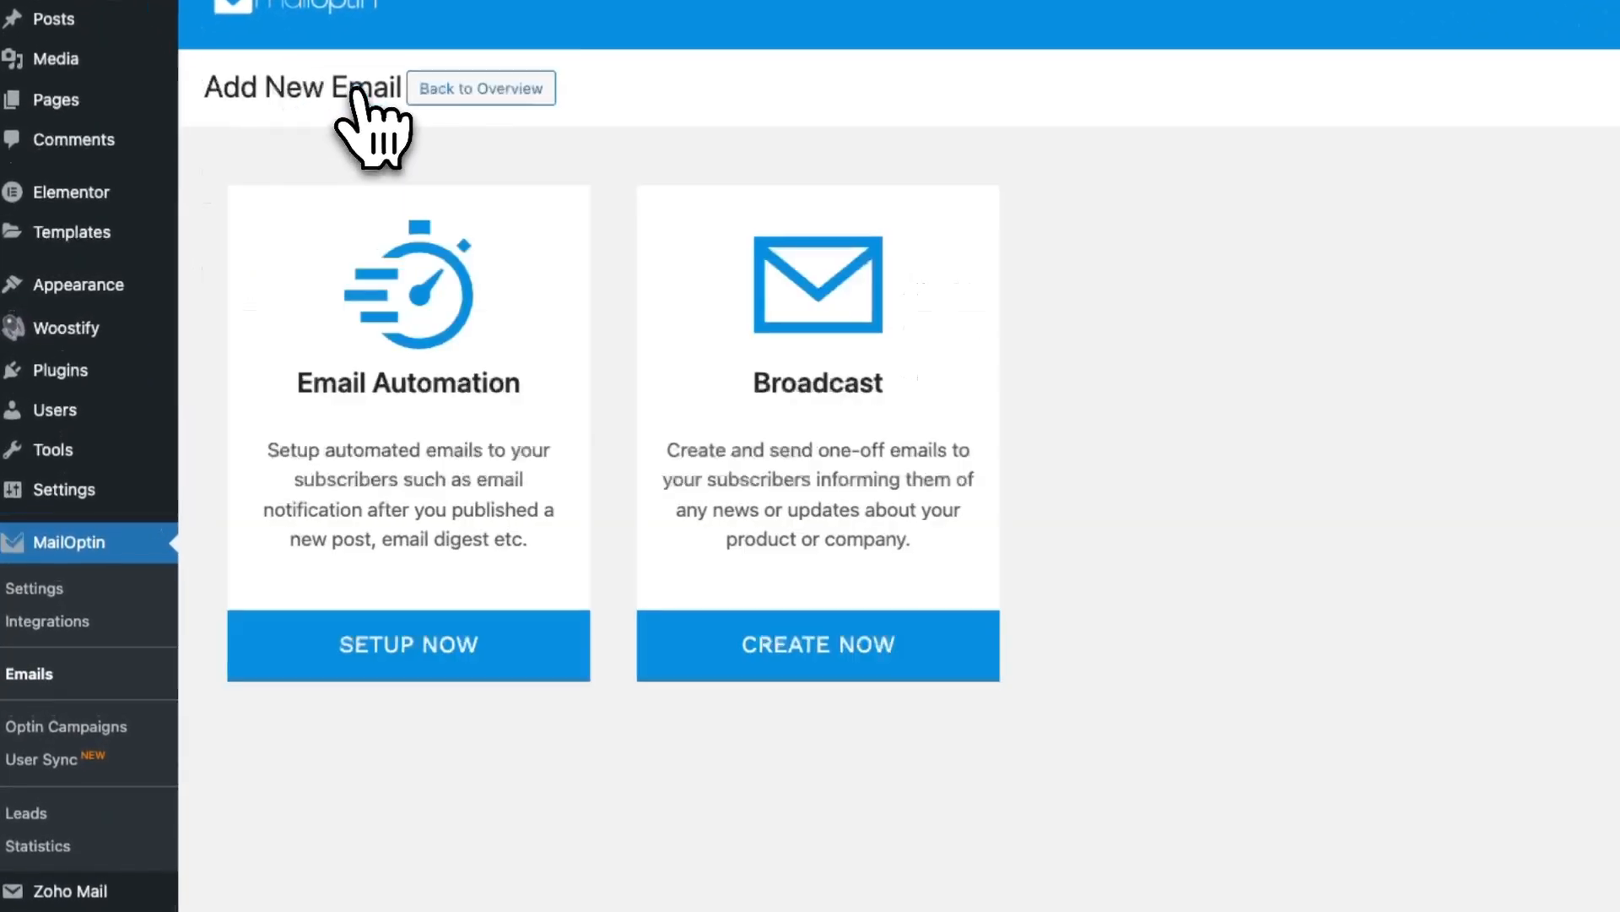
{"action": "left_click", "coordinate": [465, 260]}
{"action": "left_click", "coordinate": [486, 207]}
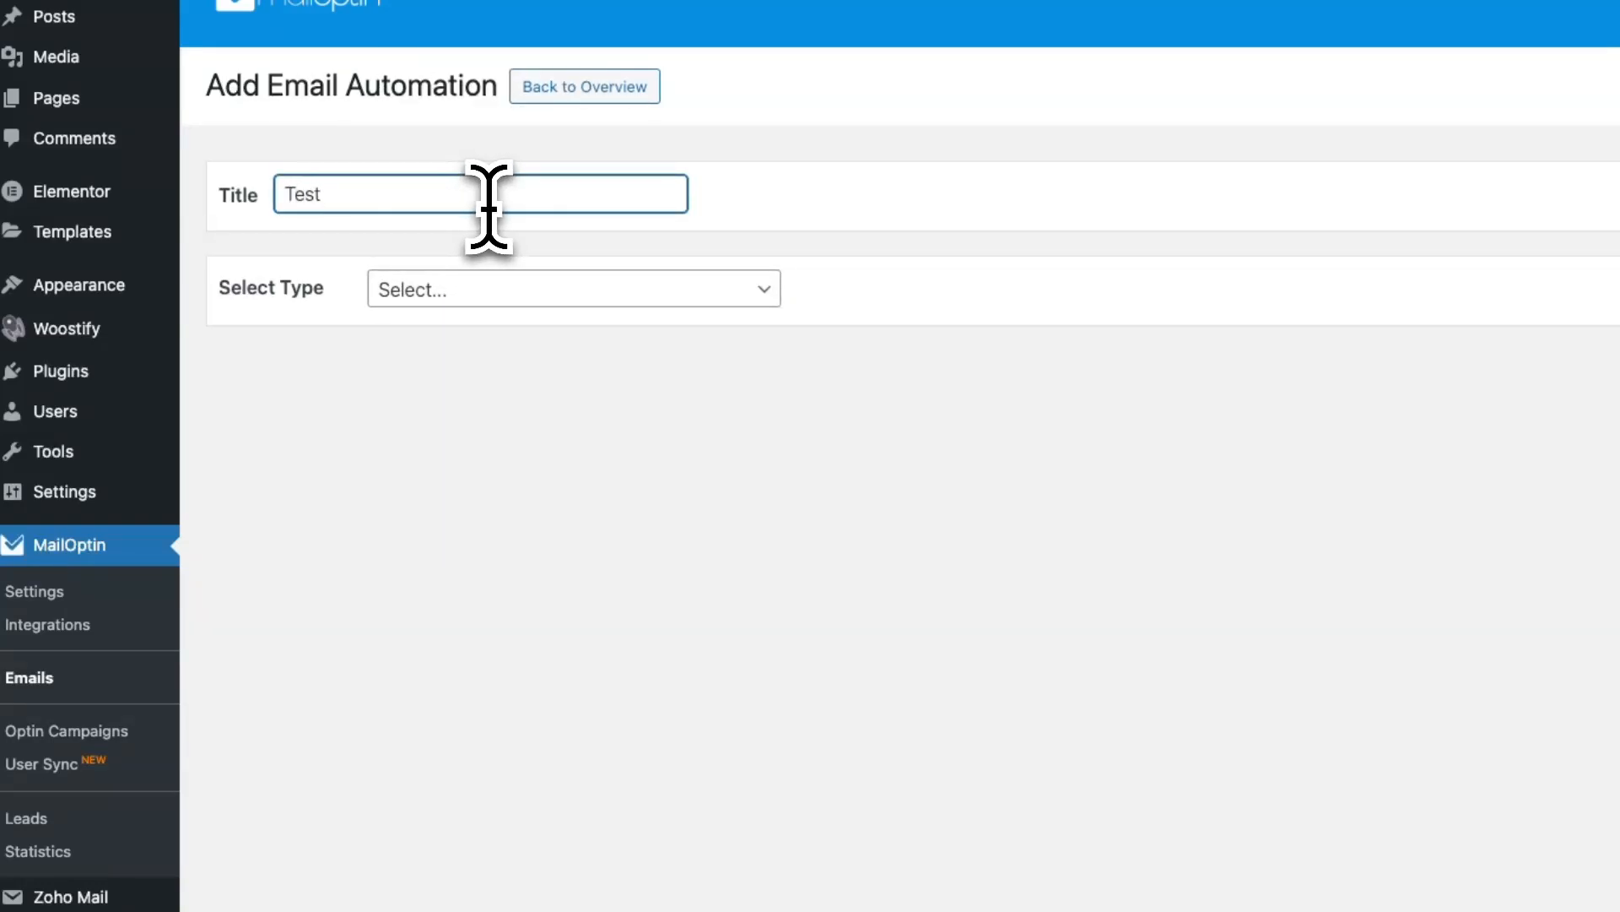
{"action": "left_click", "coordinate": [591, 289]}
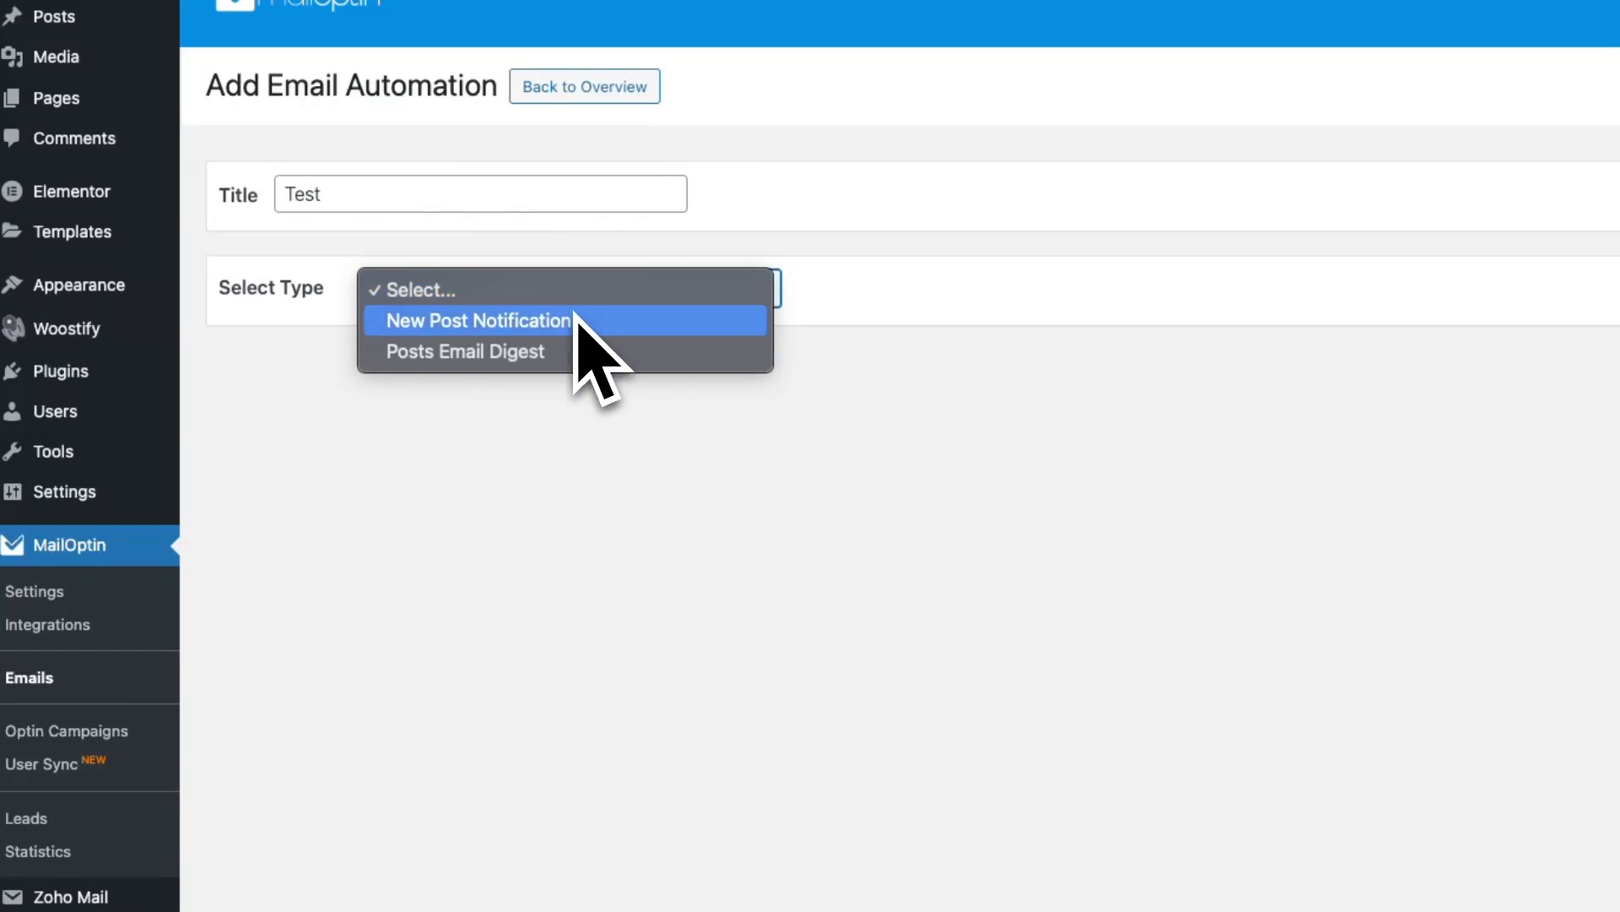